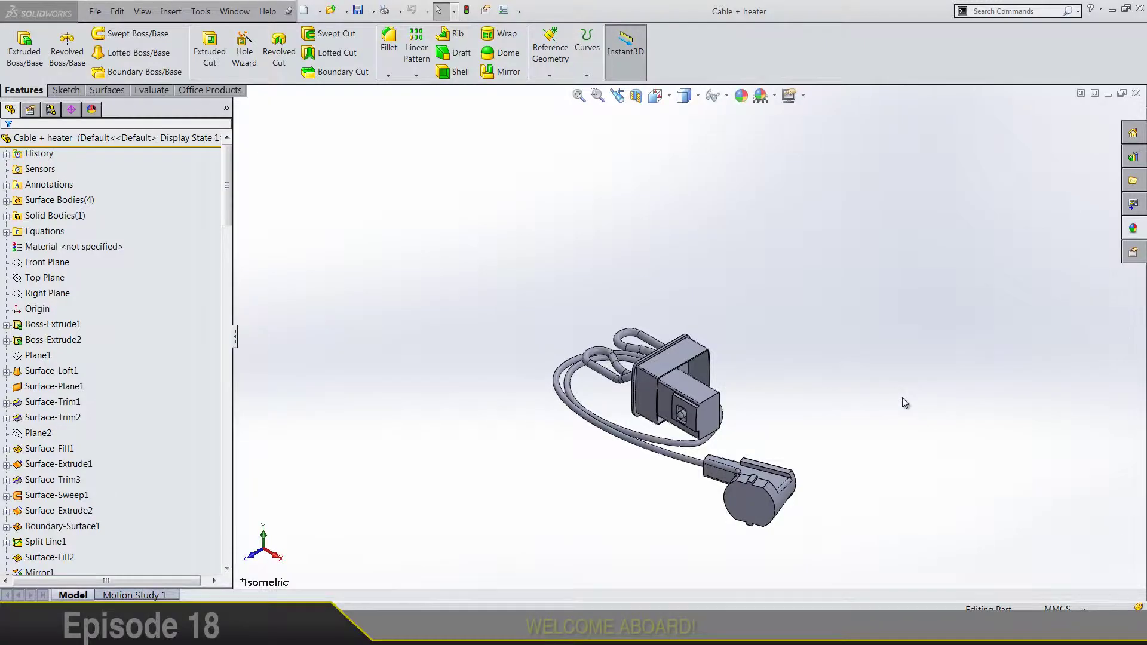
Start a 2.5 mm fillet on the near and far end edges of the plug's rib.
middle_click_drag(736, 489, 797, 544)
scroll(752, 455, "down", 5)
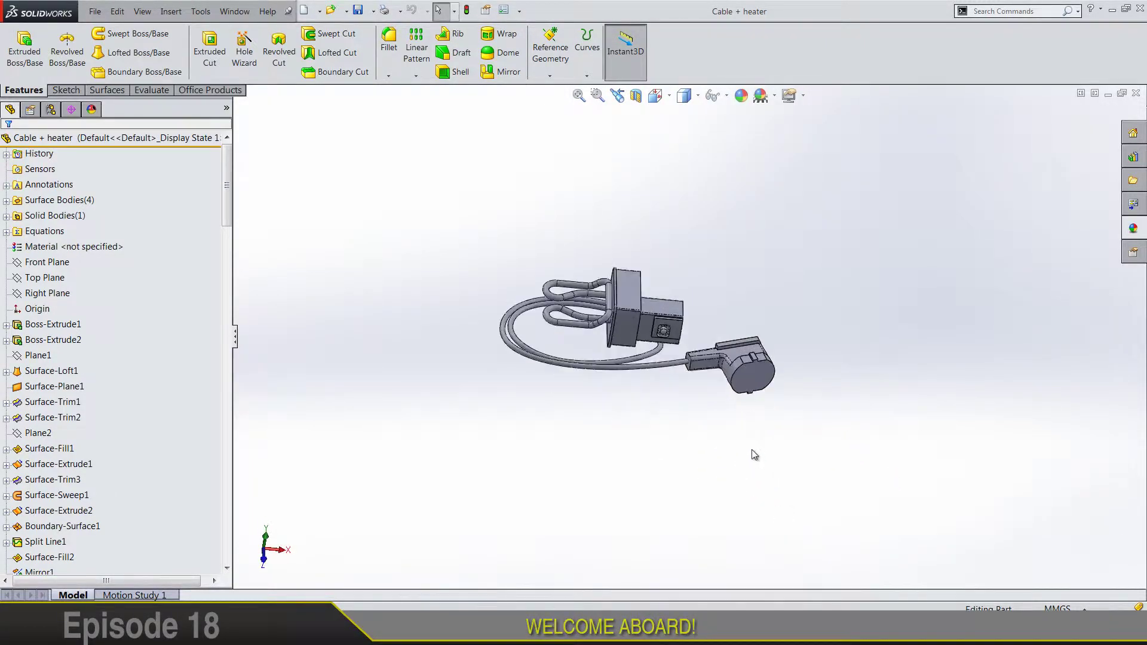
scroll(667, 221, "up", 3)
scroll(738, 422, "down", 4)
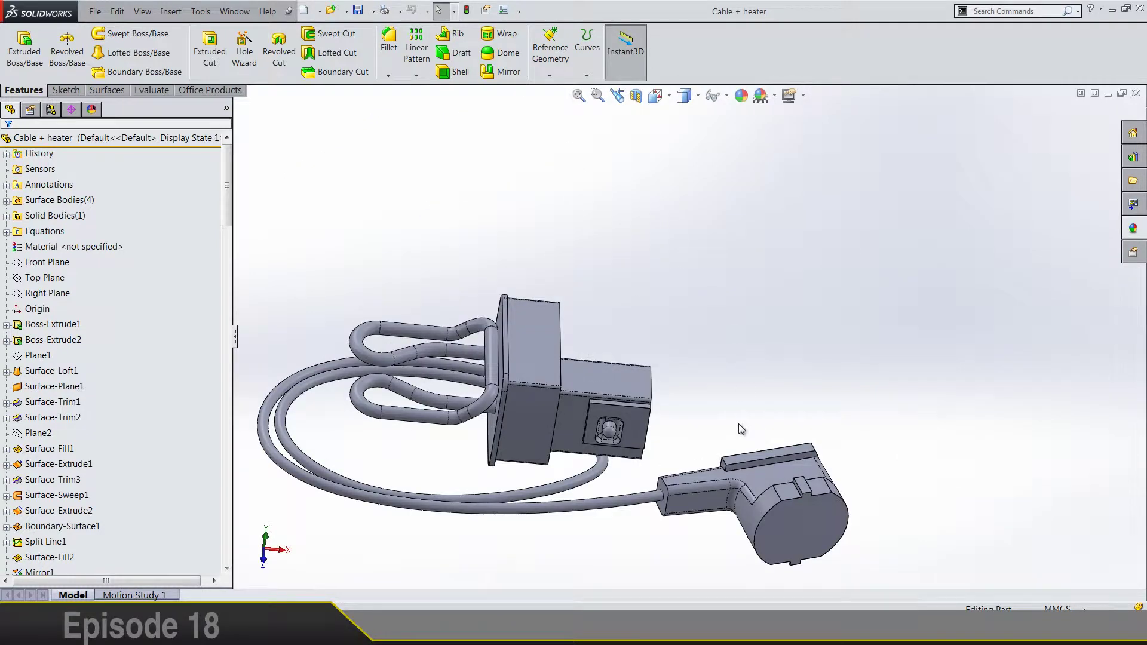
scroll(750, 431, "up", 3)
middle_click_drag(750, 431, 756, 398)
scroll(759, 433, "down", 5)
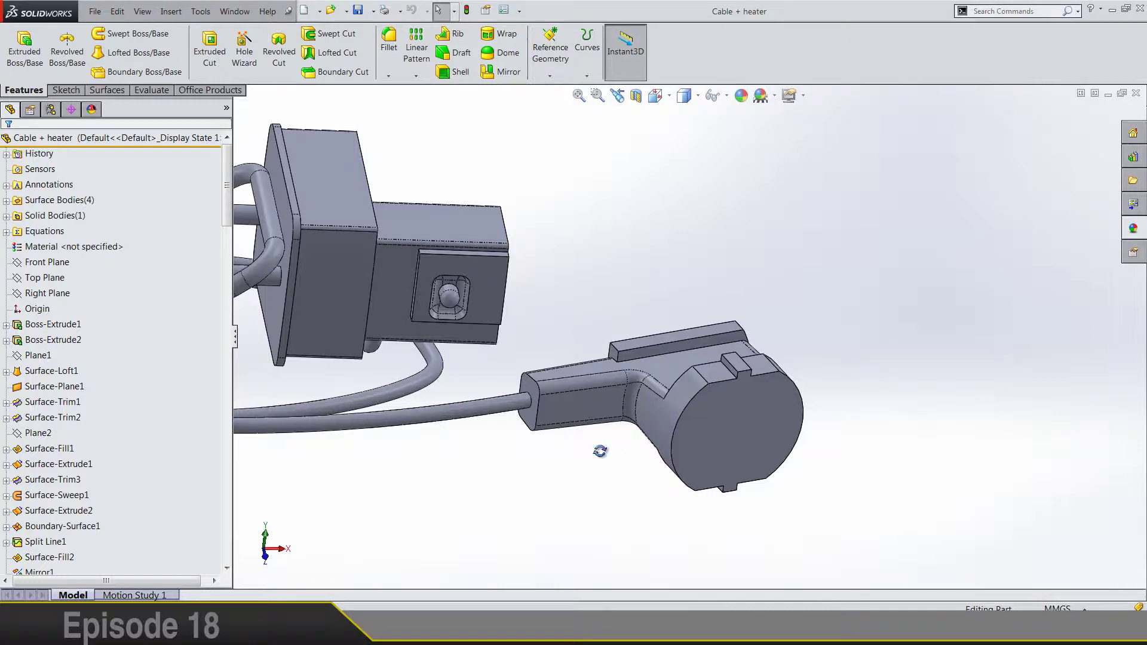
scroll(594, 360, "down", 4)
scroll(607, 363, "up", 3)
scroll(790, 278, "down", 3)
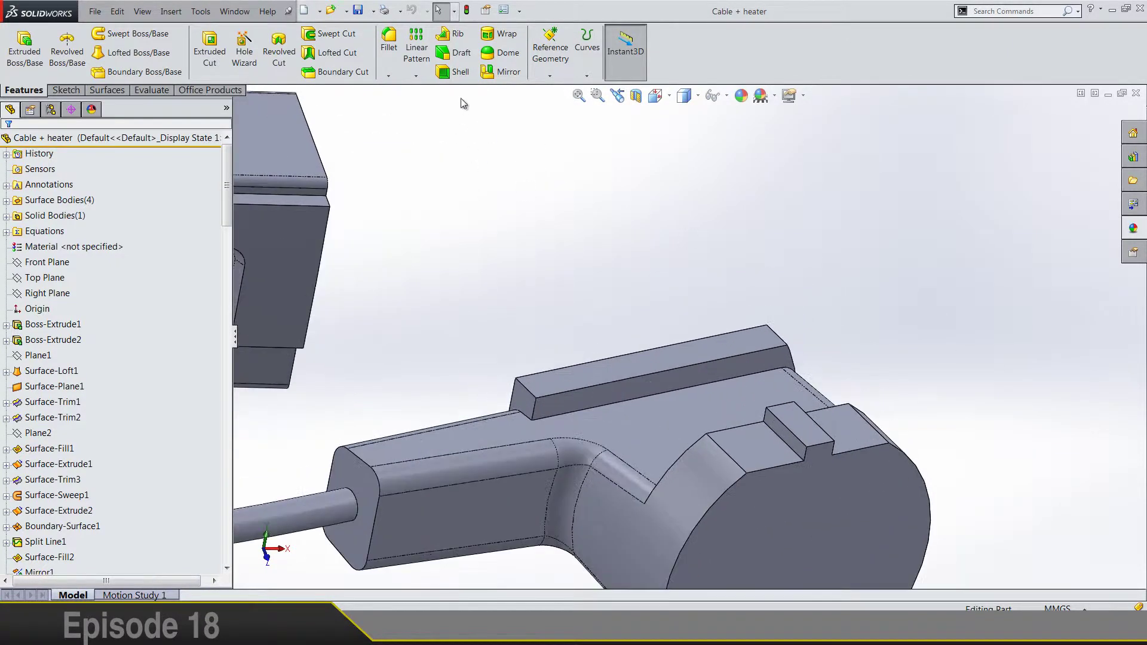
left_click(394, 54)
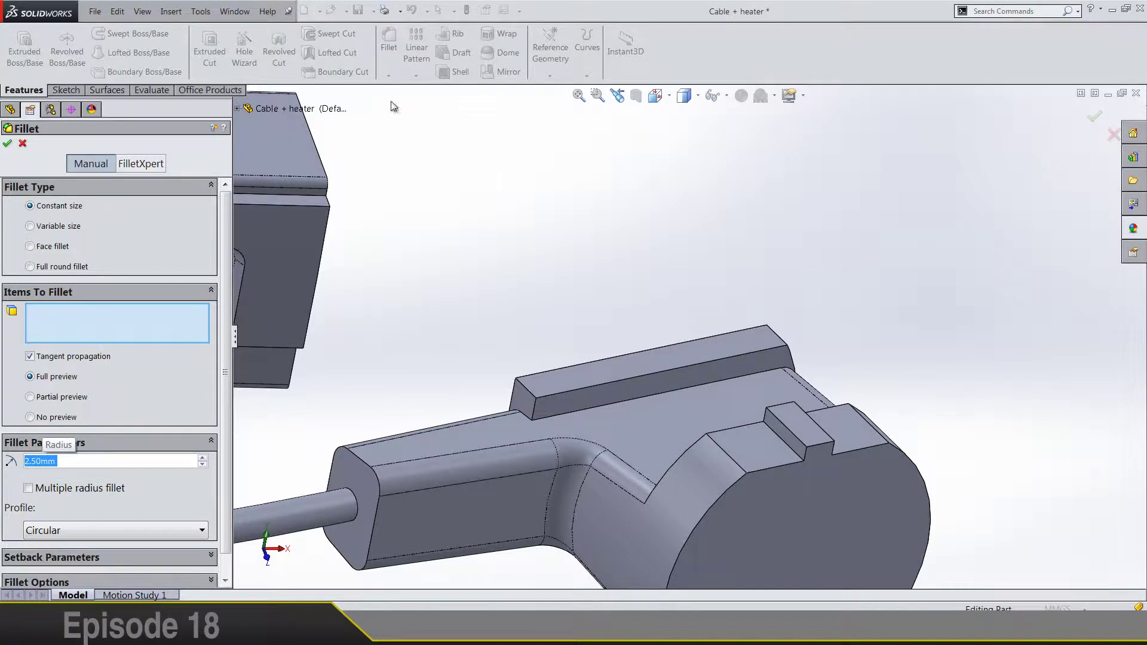
left_click(521, 387)
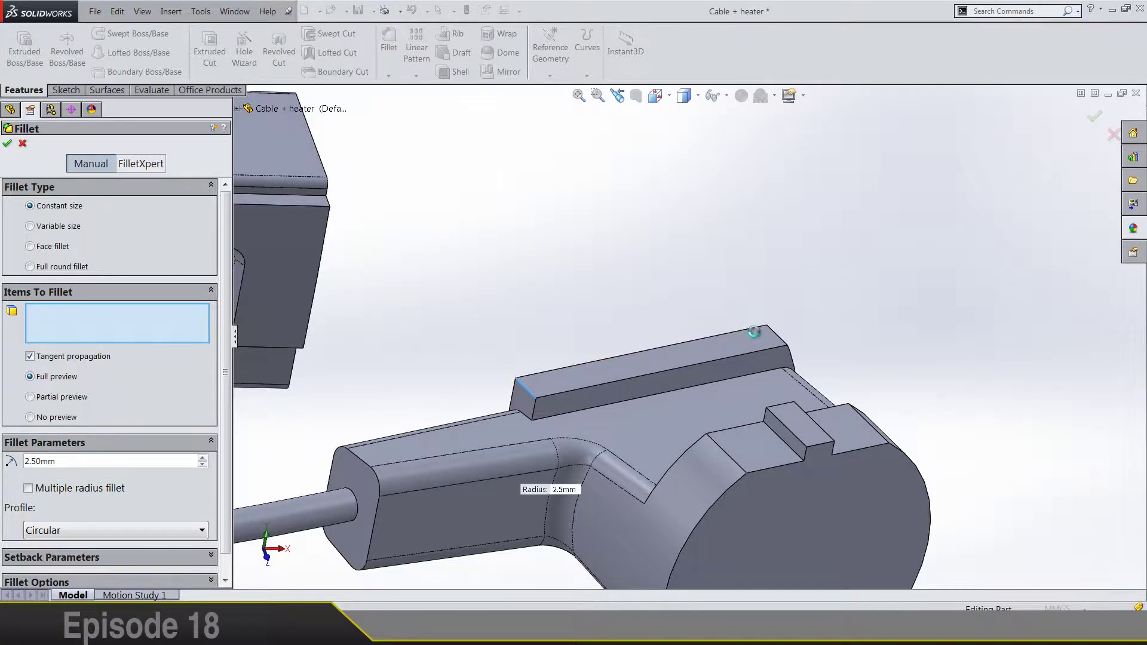
left_click(778, 339)
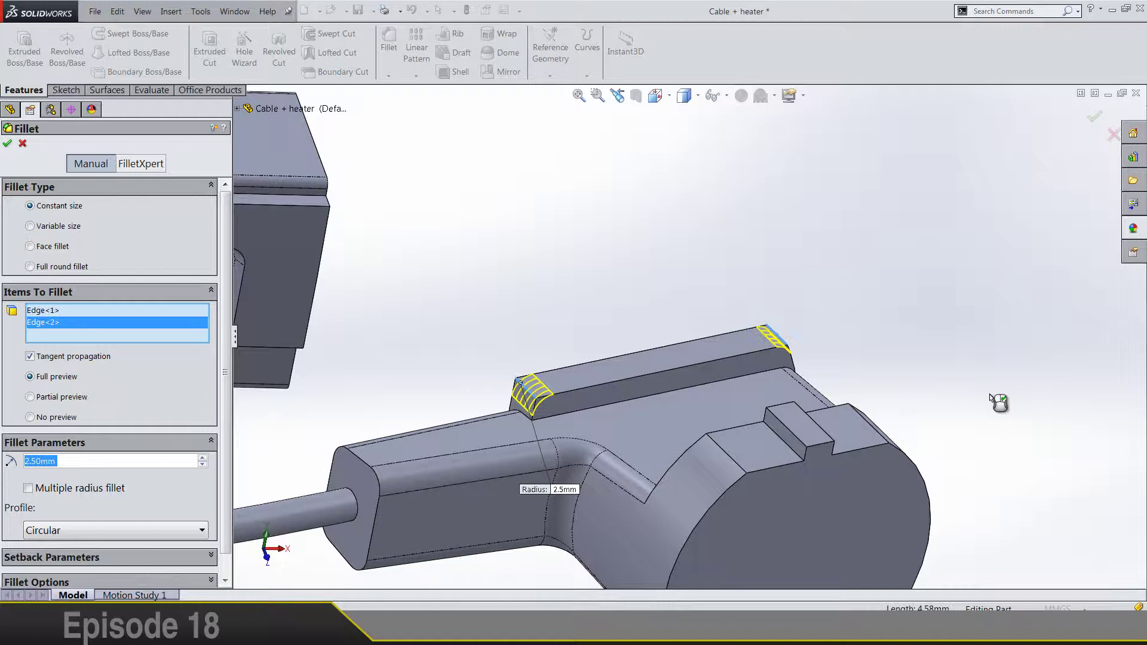
Add an edge on the plug's round end and the bracket plate's lower edge to the fillet.
middle_click_drag(989, 393, 785, 307)
scroll(784, 307, "down", 5)
left_click(765, 289)
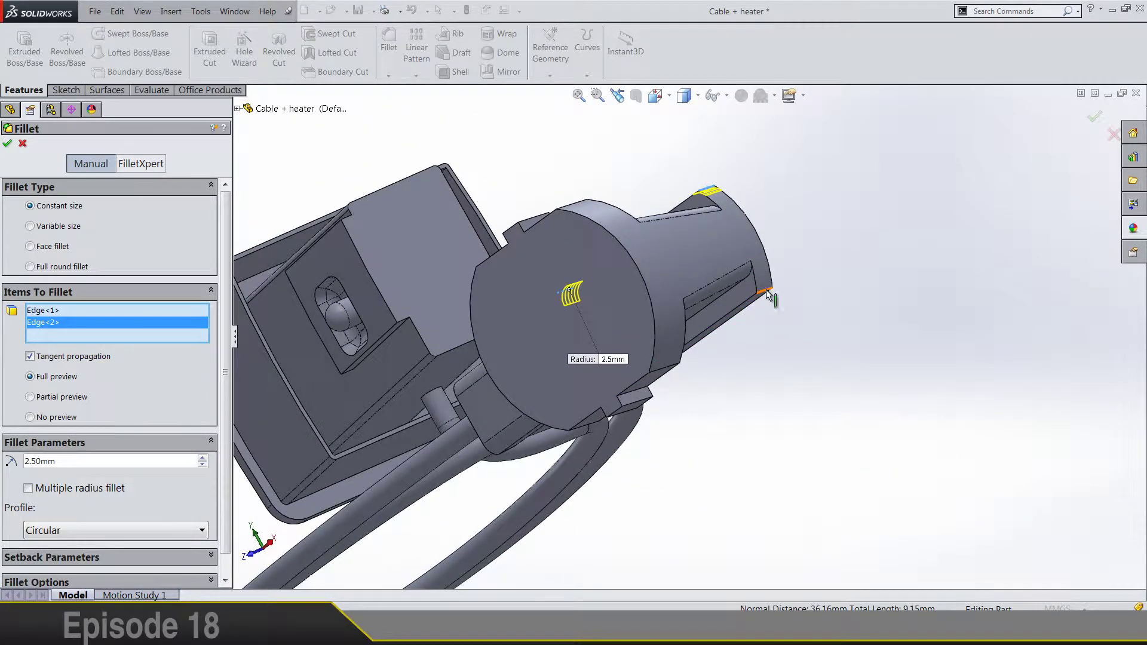
middle_click_drag(781, 351, 701, 379)
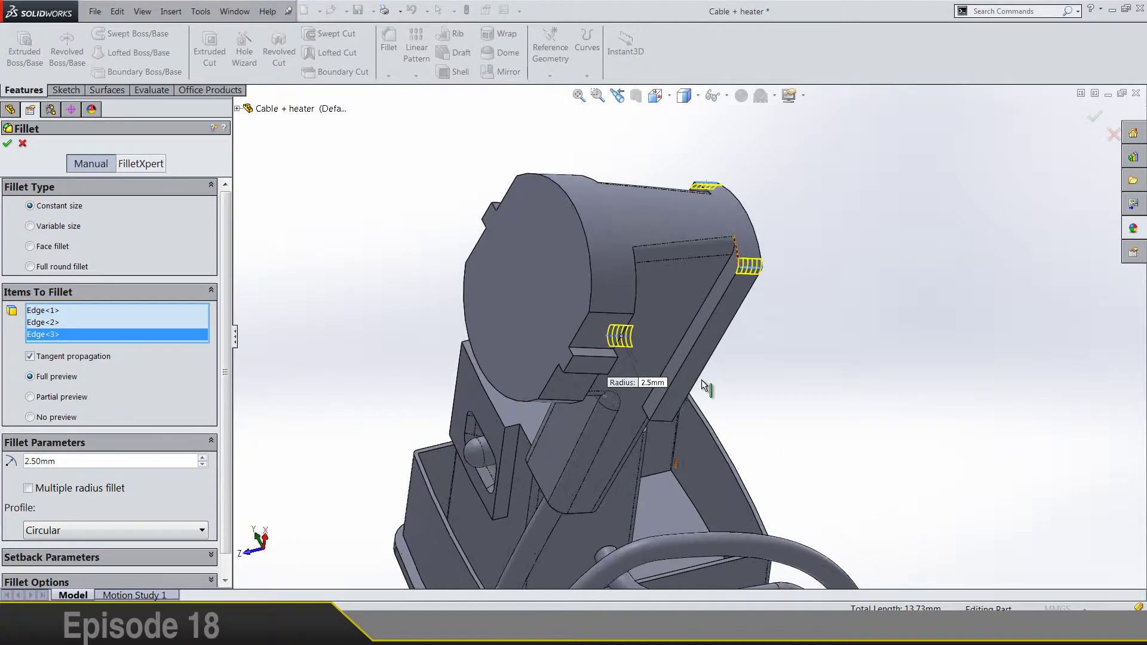
left_click(661, 419)
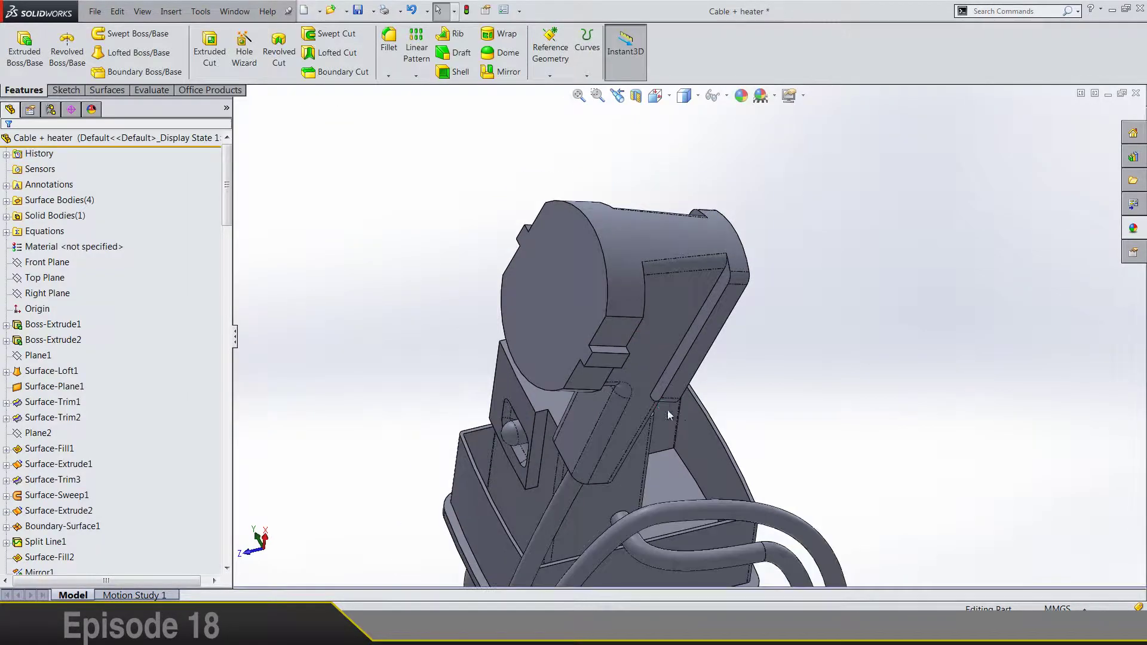
Round the plug's cable-end edge with a 2 mm fillet.
middle_click_drag(668, 410, 847, 415)
scroll(847, 415, "down", 2)
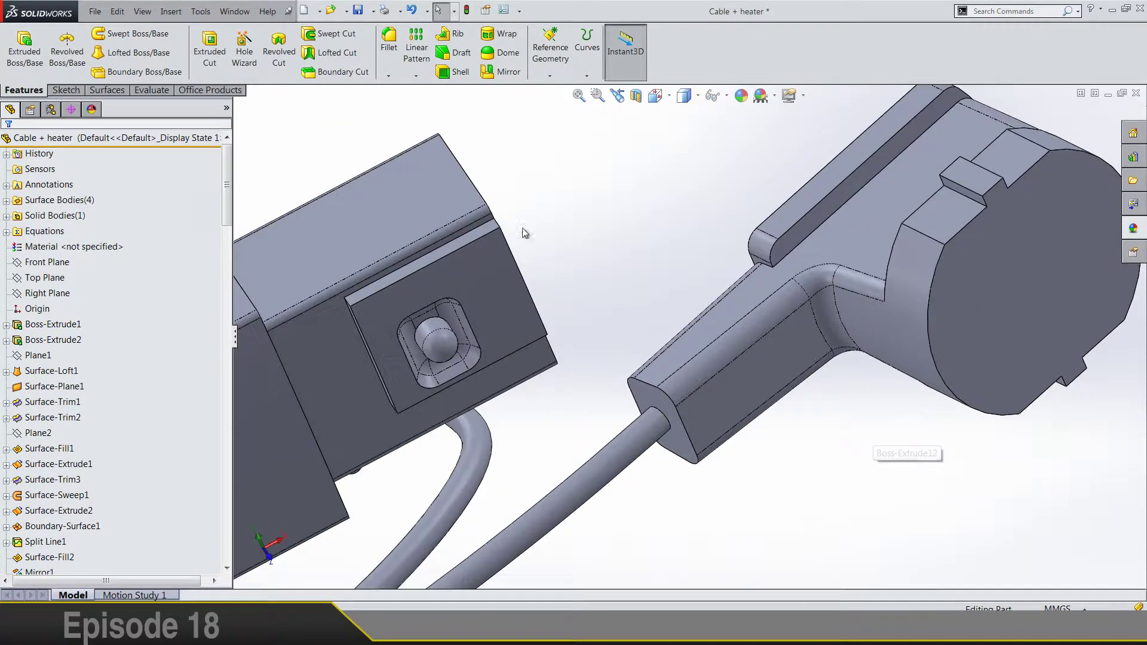
left_click(388, 40)
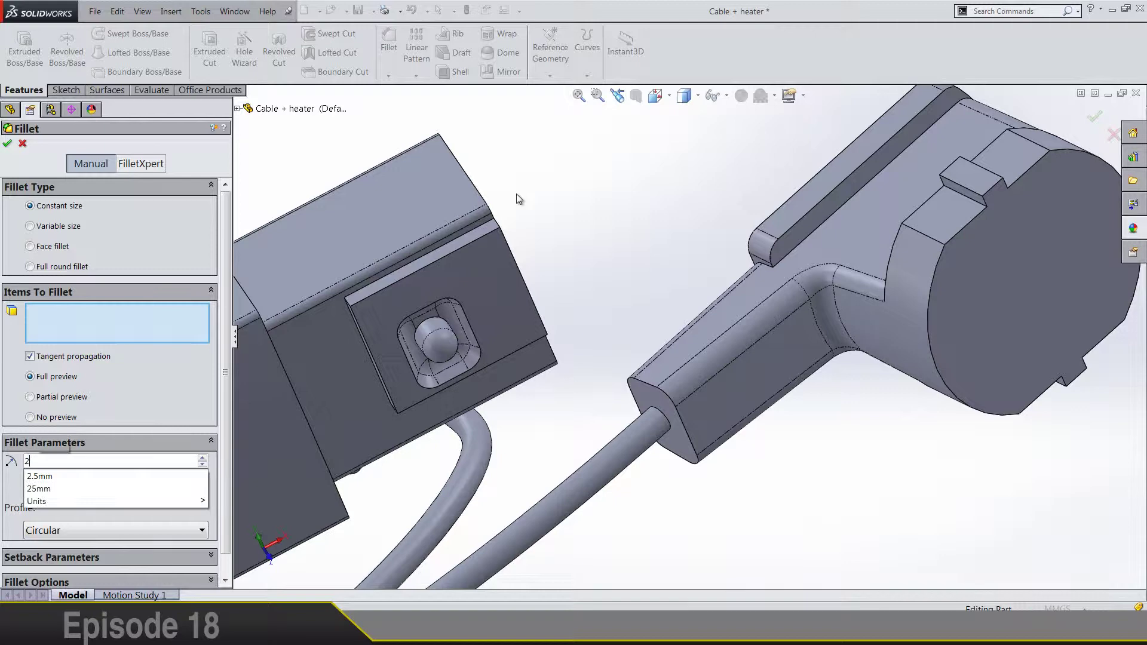
left_click(642, 381)
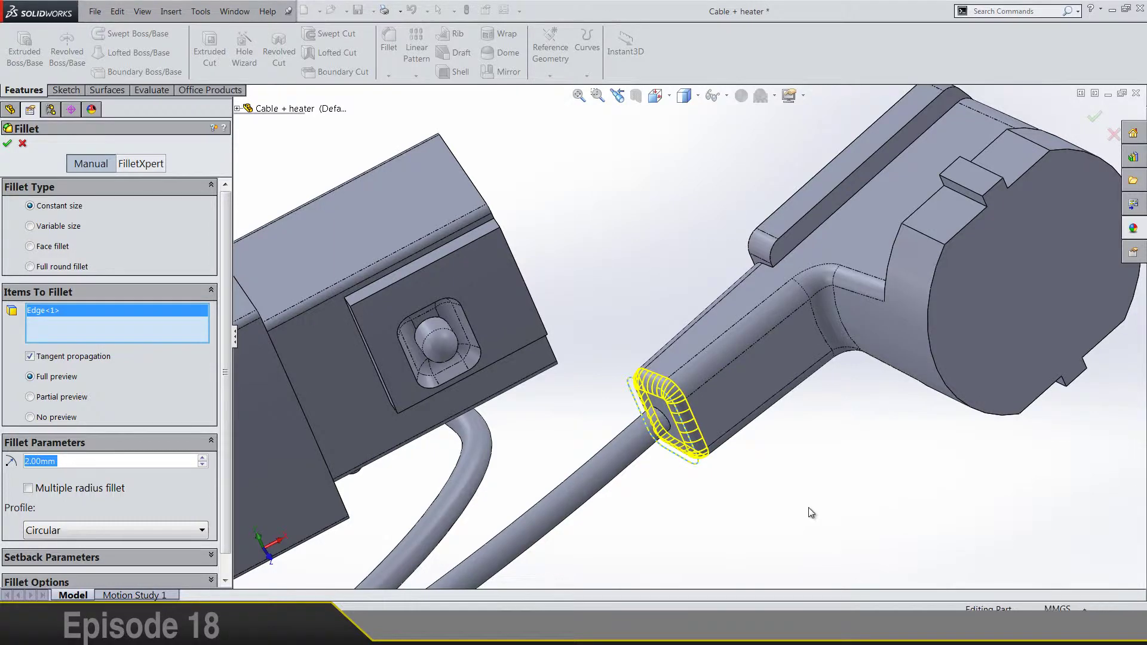
key("Return")
Fillet three edges of the plug's rib and rear plate at 0.25 mm.
key("f")
scroll(834, 228, "down", 5)
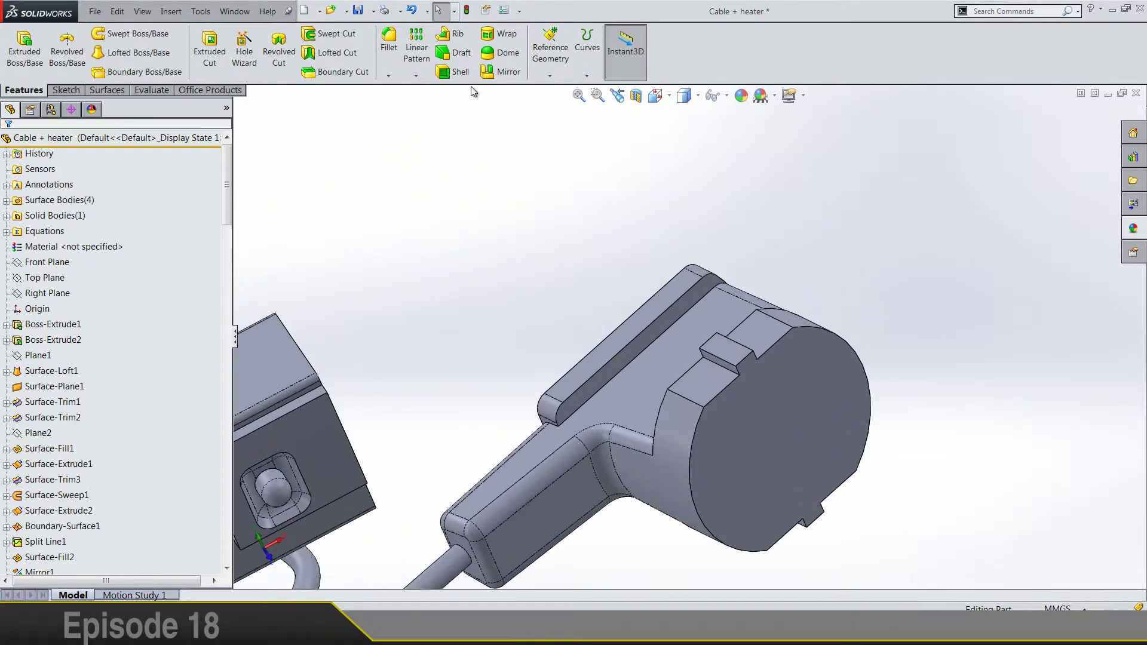
left_click(387, 39)
type("0.25")
key("Return")
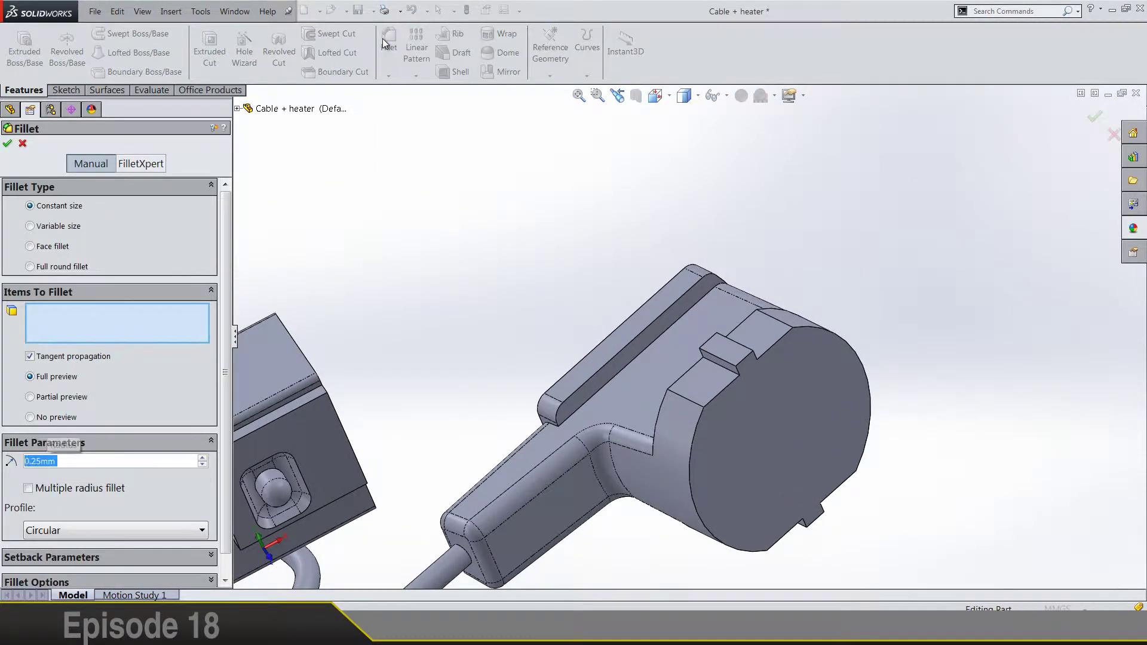
left_click(568, 371)
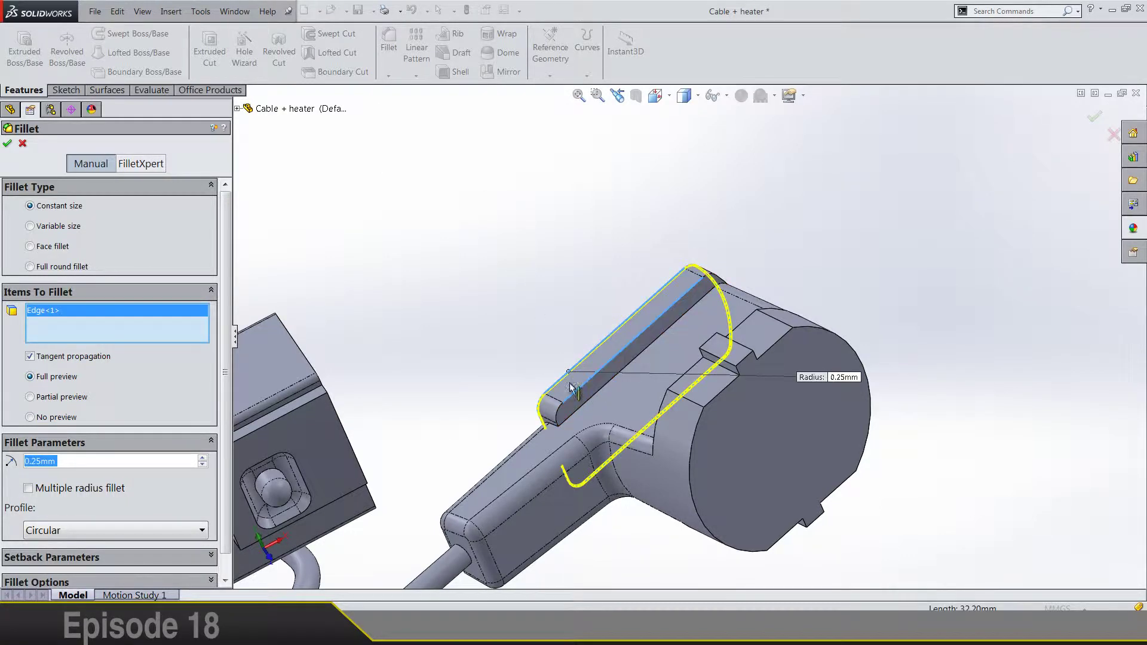
left_click(565, 353)
middle_click_drag(565, 354, 845, 481)
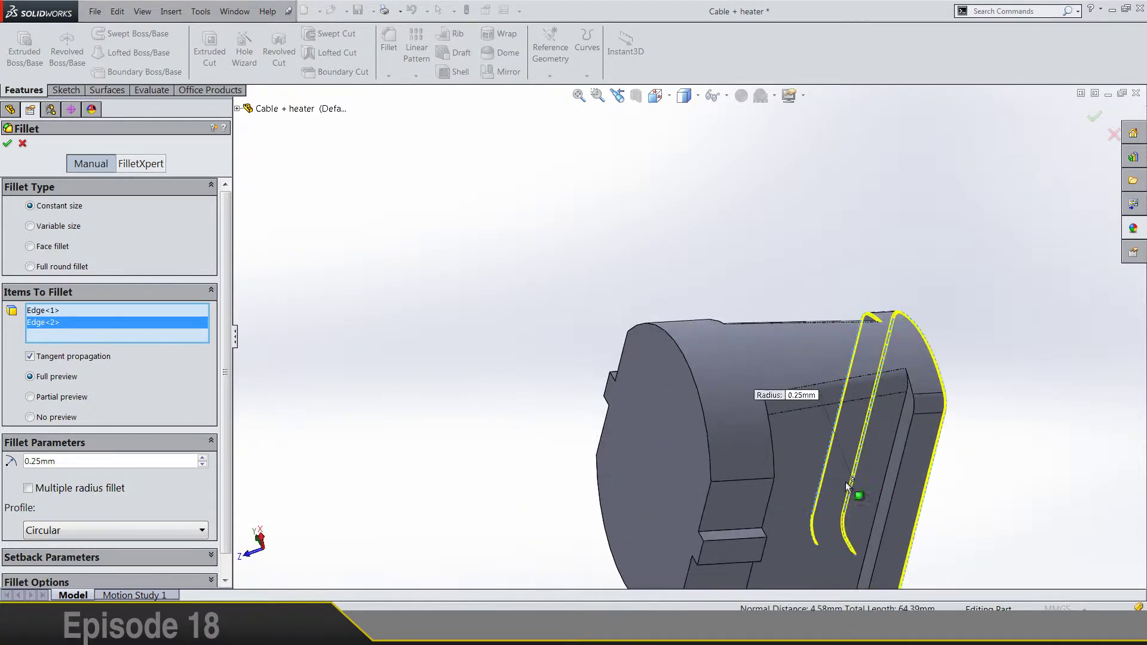
left_click(893, 499)
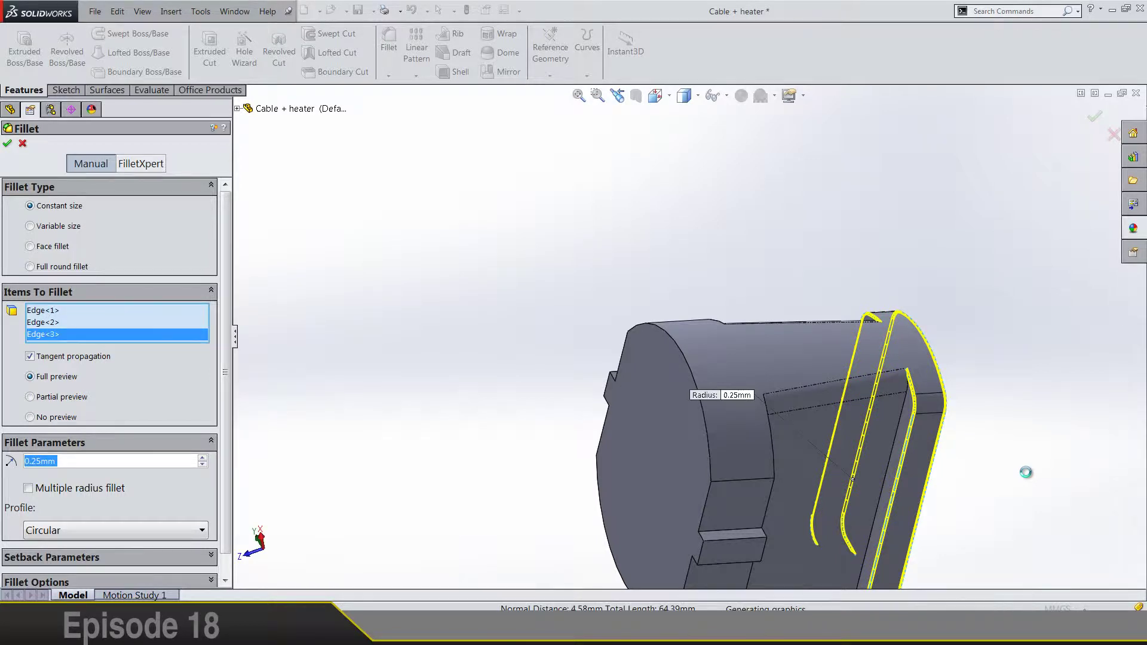
key("Return")
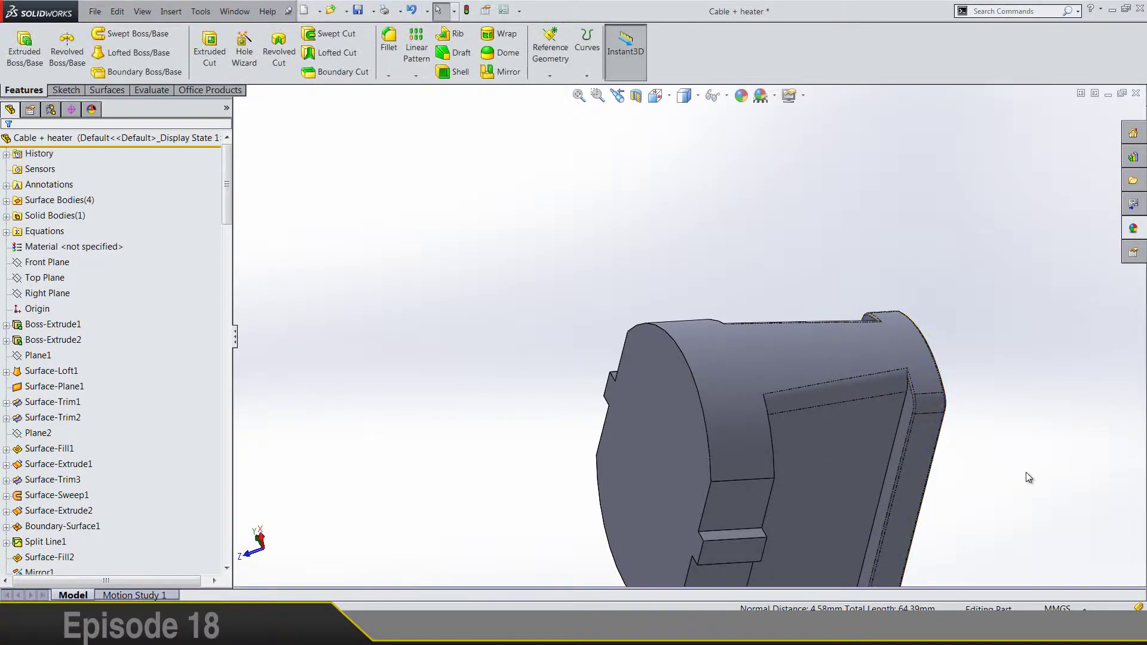
Start a sketch on the plug's round face with a vertical centerline between the notches.
middle_click_drag(1026, 471, 872, 450)
right_click(872, 450)
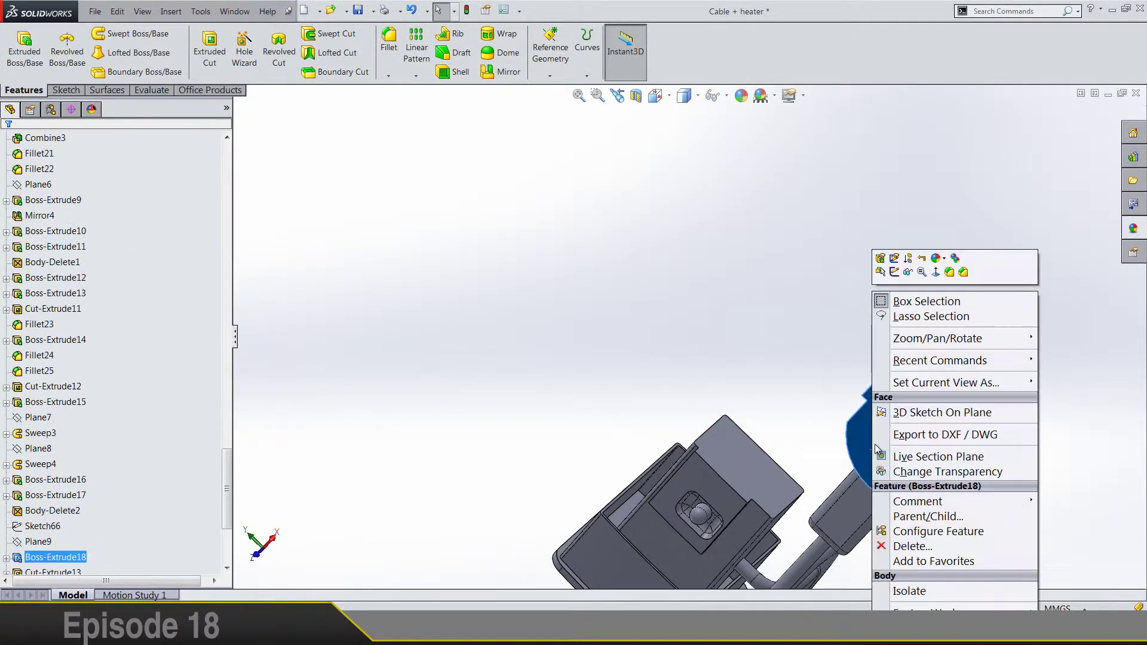
left_click(897, 272)
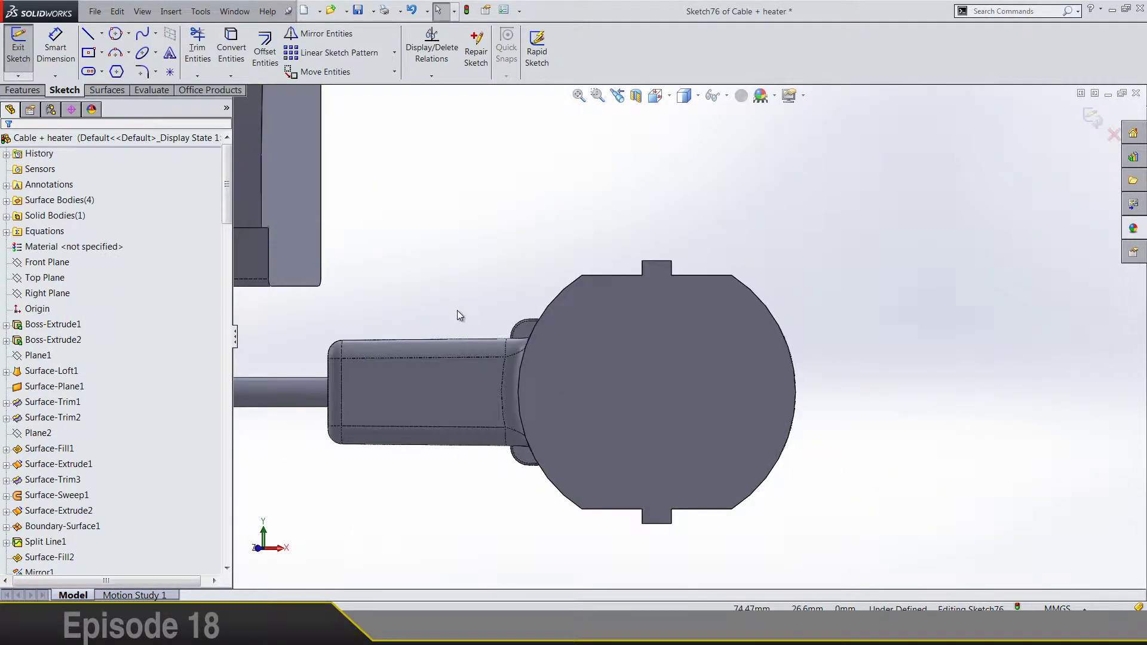
left_click(89, 35)
left_click(102, 34)
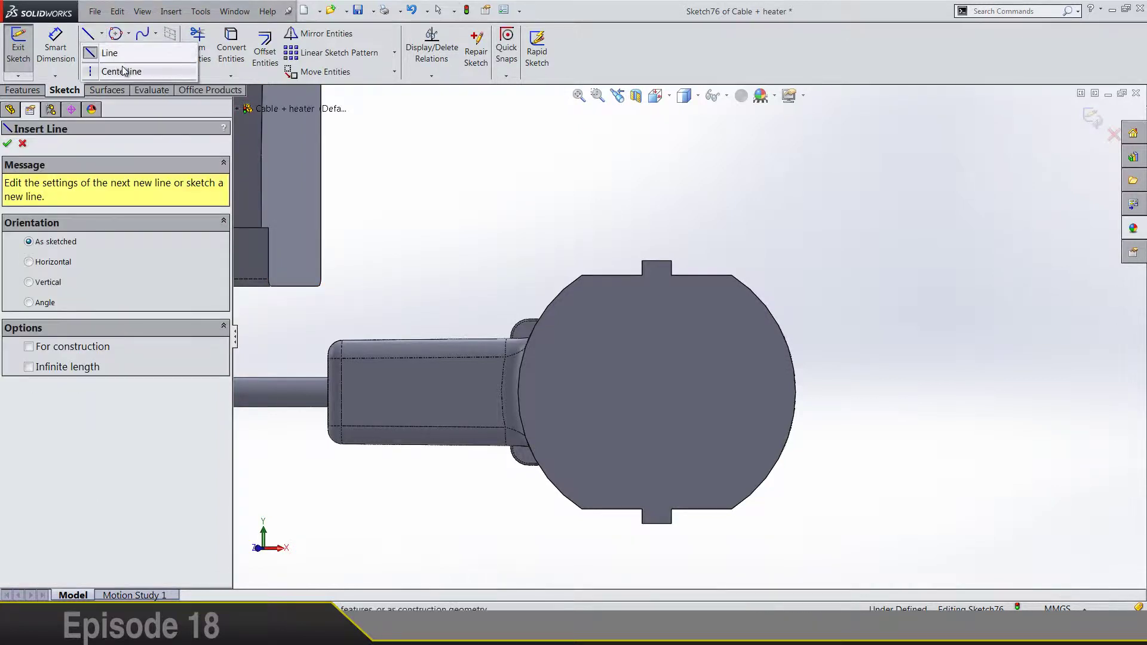
left_click(122, 71)
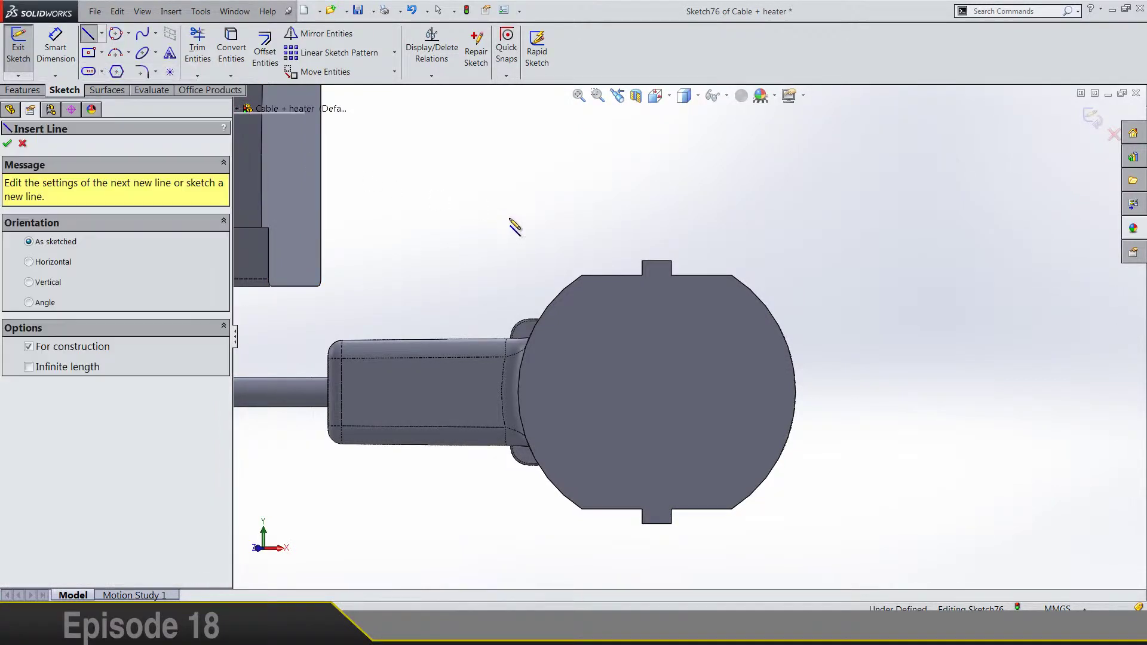
left_click(656, 261)
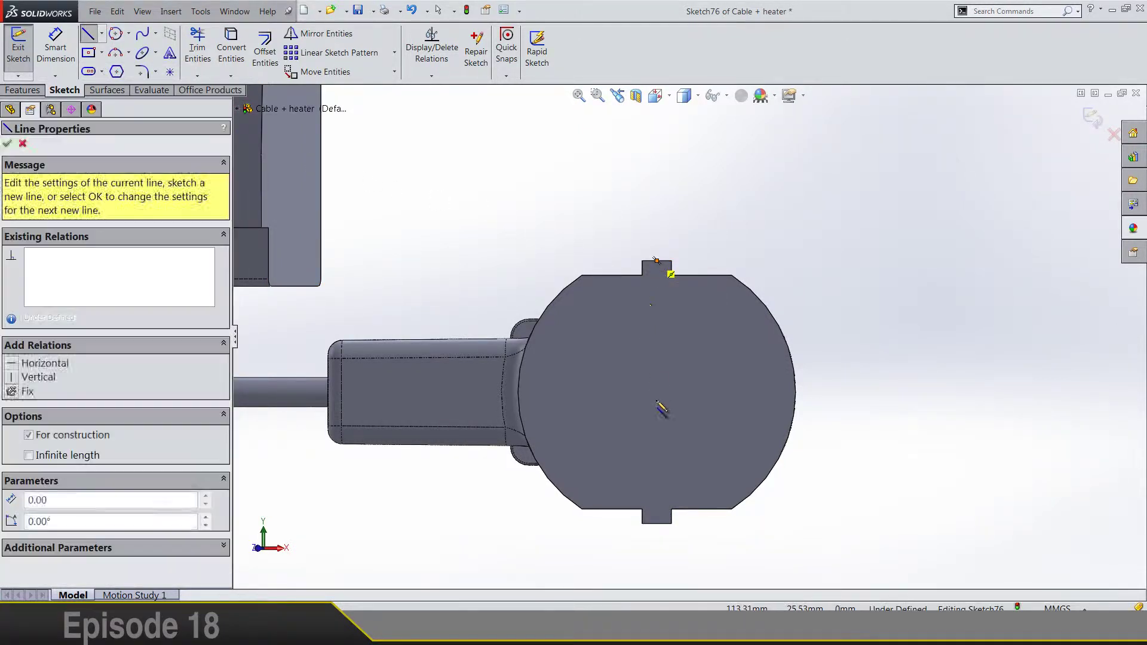
left_click(657, 524)
key("Escape")
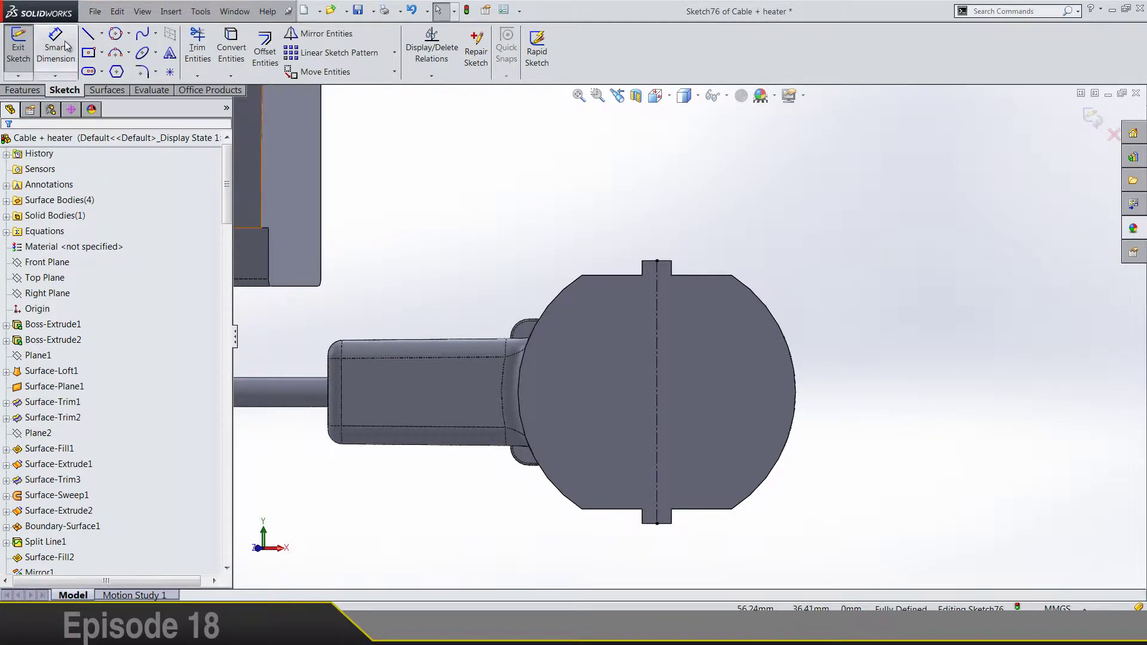
Draw two small circles centred on the centerline, one upper and one lower.
left_click(115, 35)
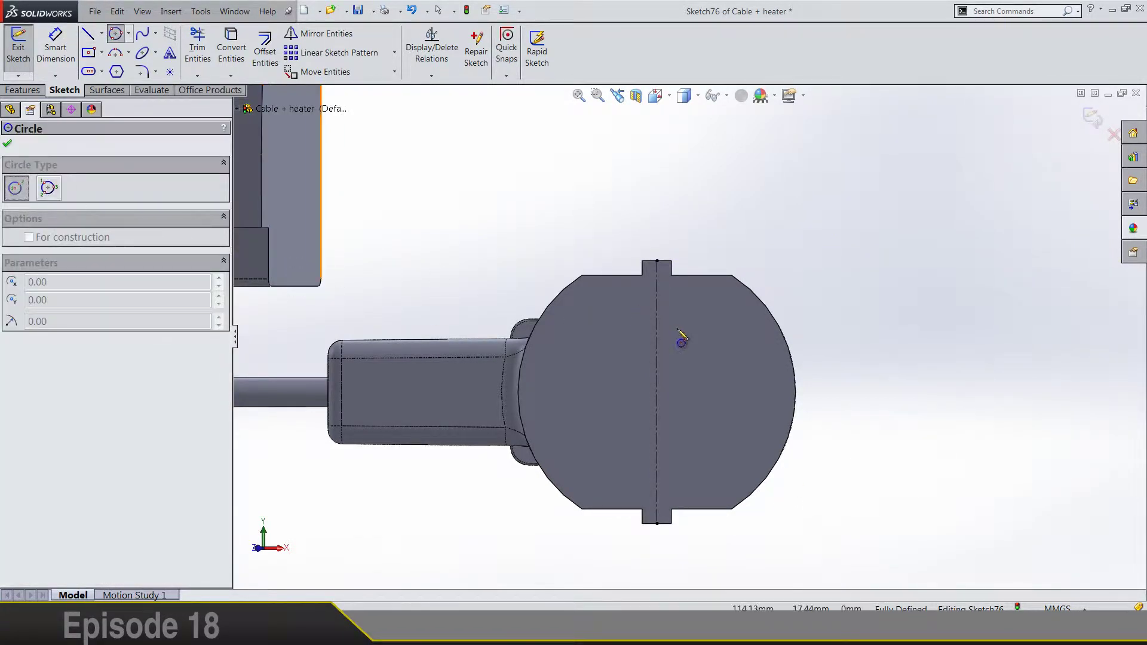
left_click(657, 344)
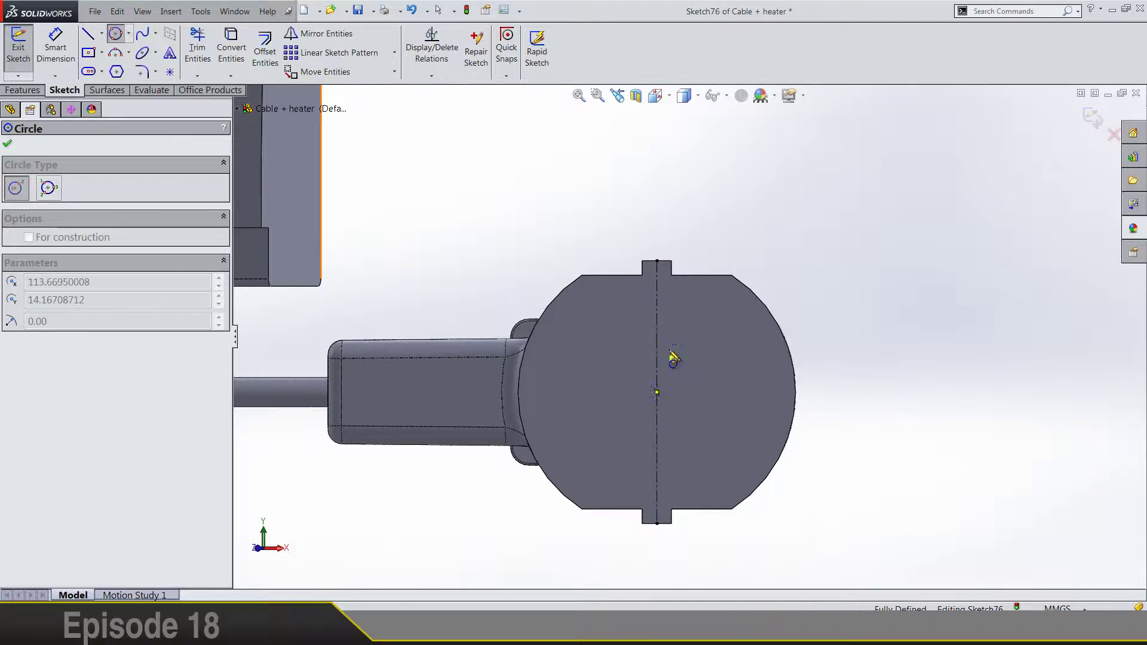
left_click(670, 357)
left_click(656, 462)
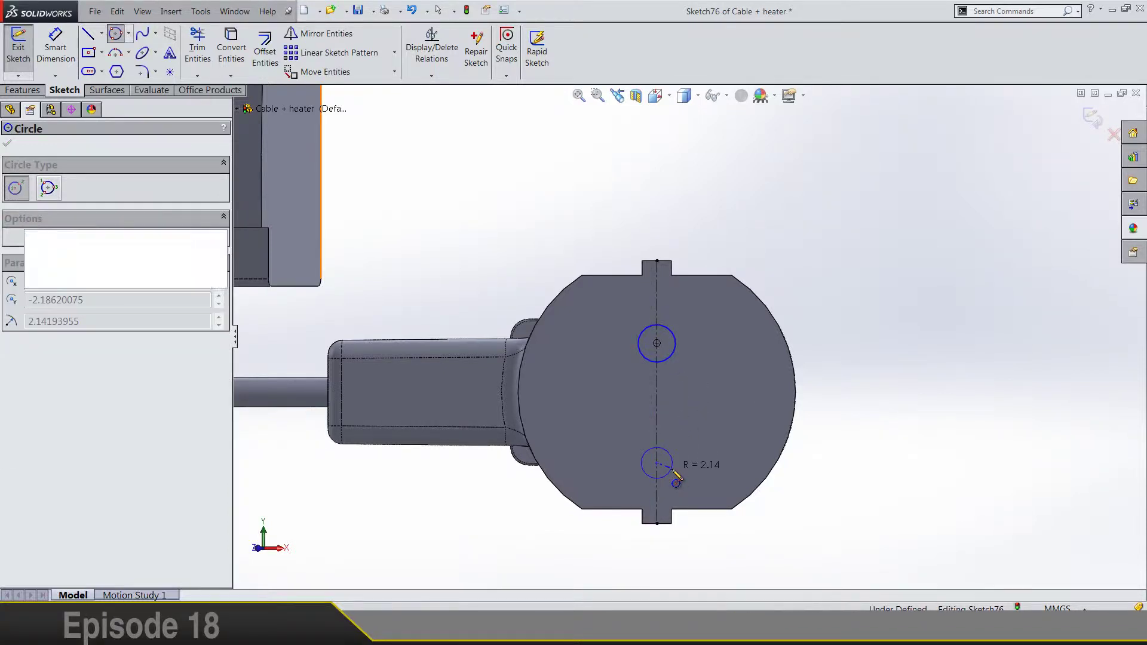
left_click(672, 463)
key("Escape")
Dimension both circles to Ø4.50.
left_click(53, 217)
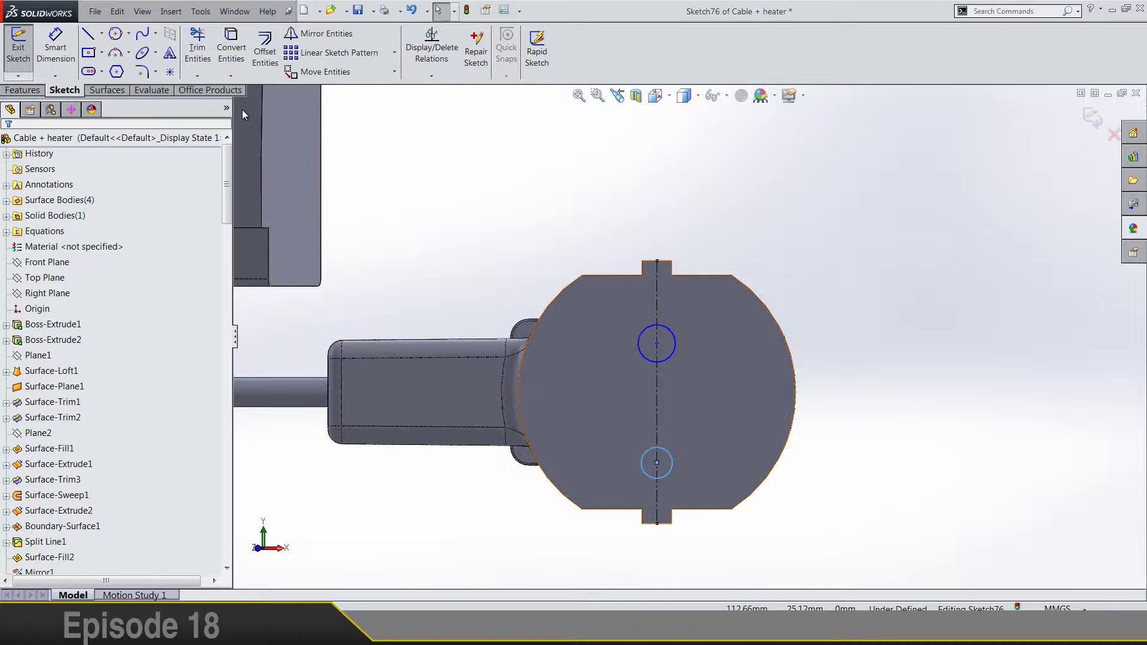
left_click(56, 45)
left_click(675, 344)
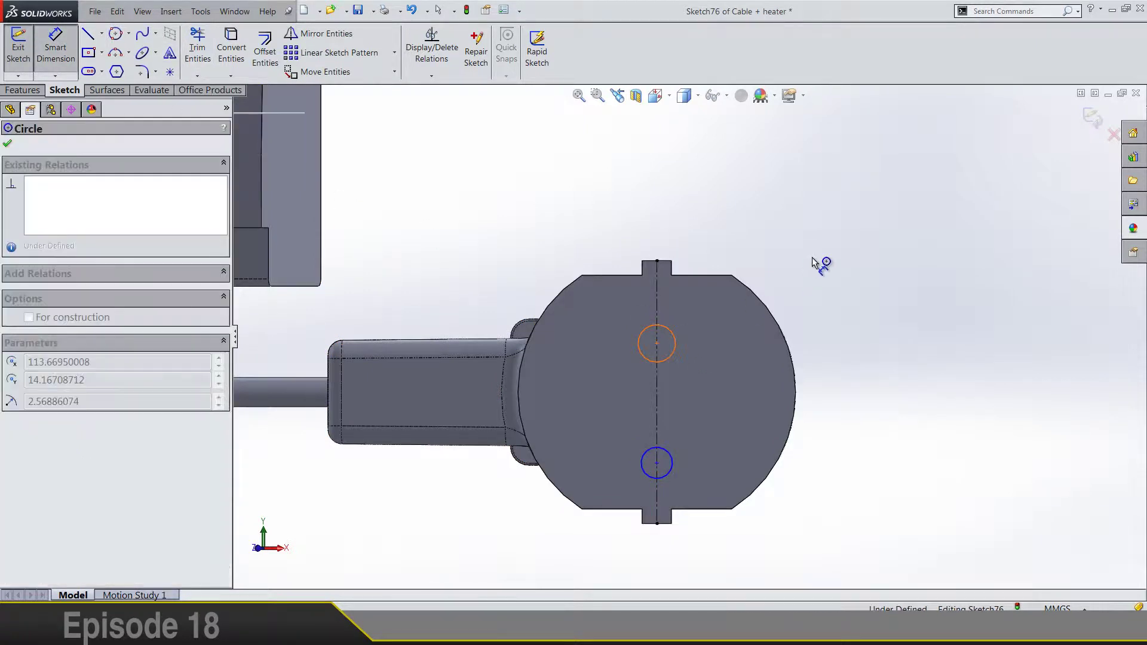
left_click(747, 266)
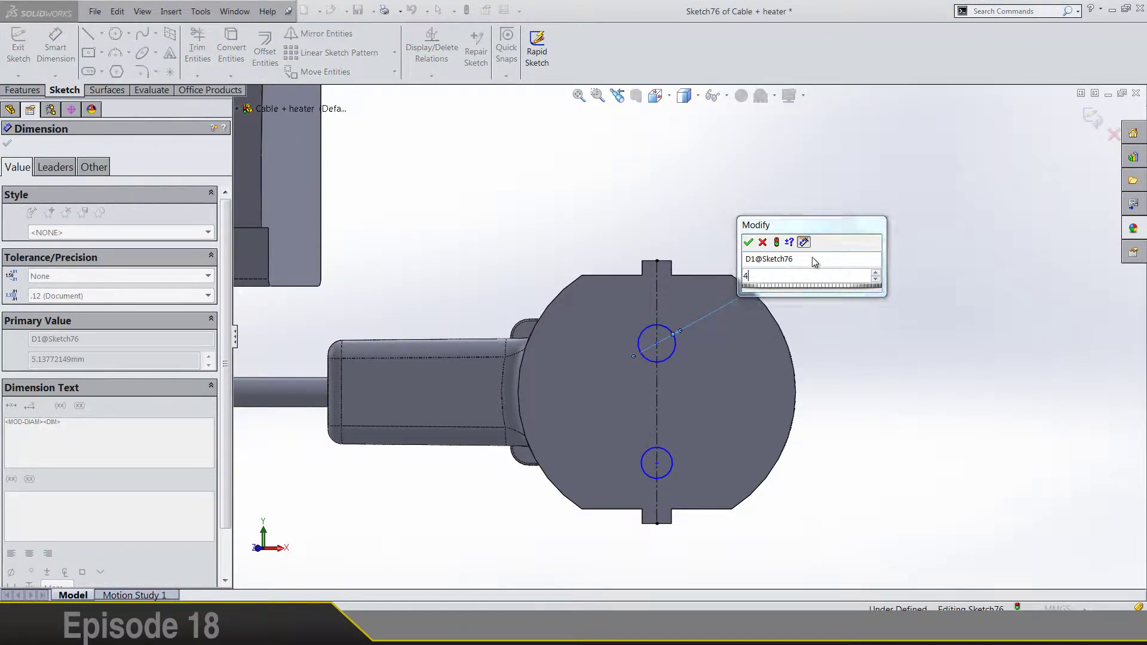
key("Return")
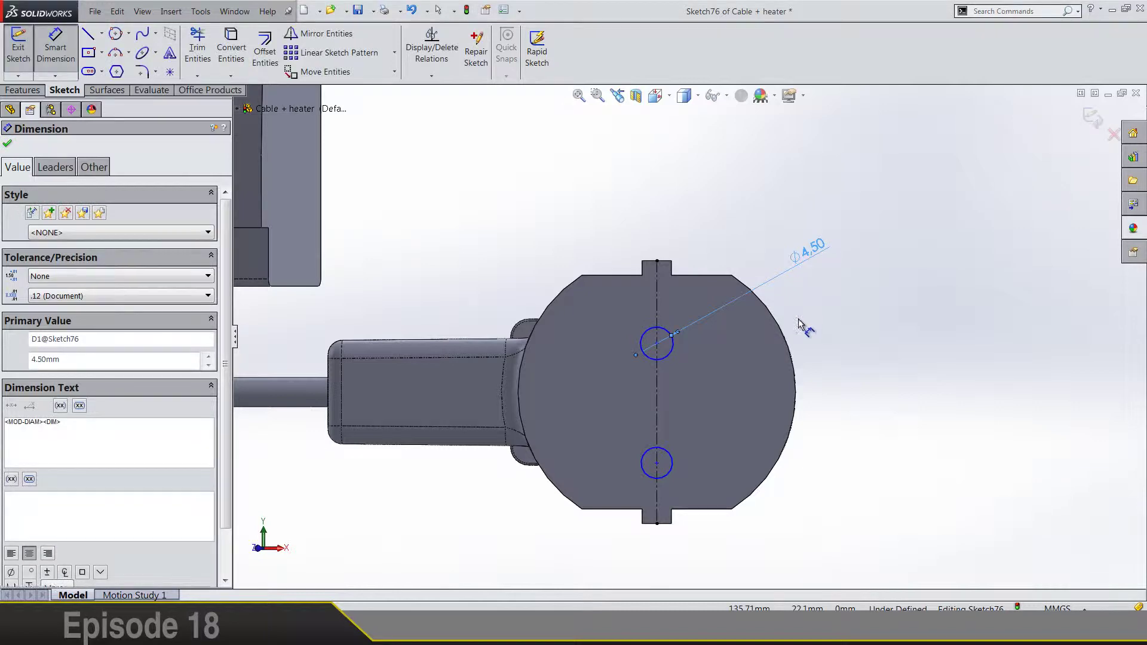
left_click(670, 469)
left_click(851, 498)
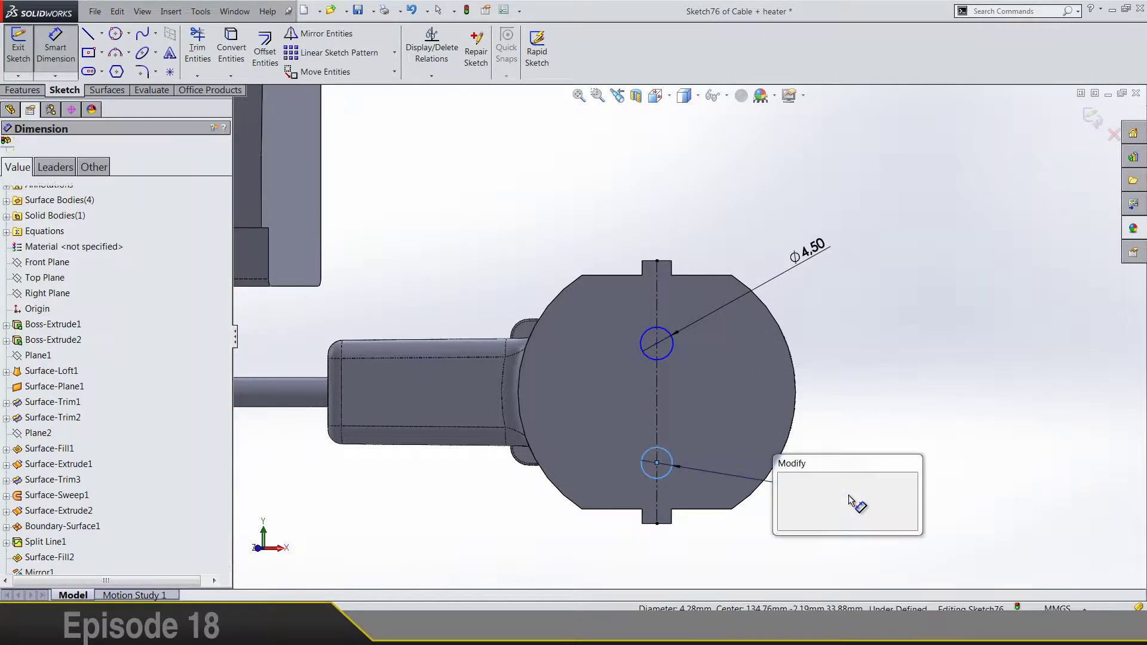
key("Return")
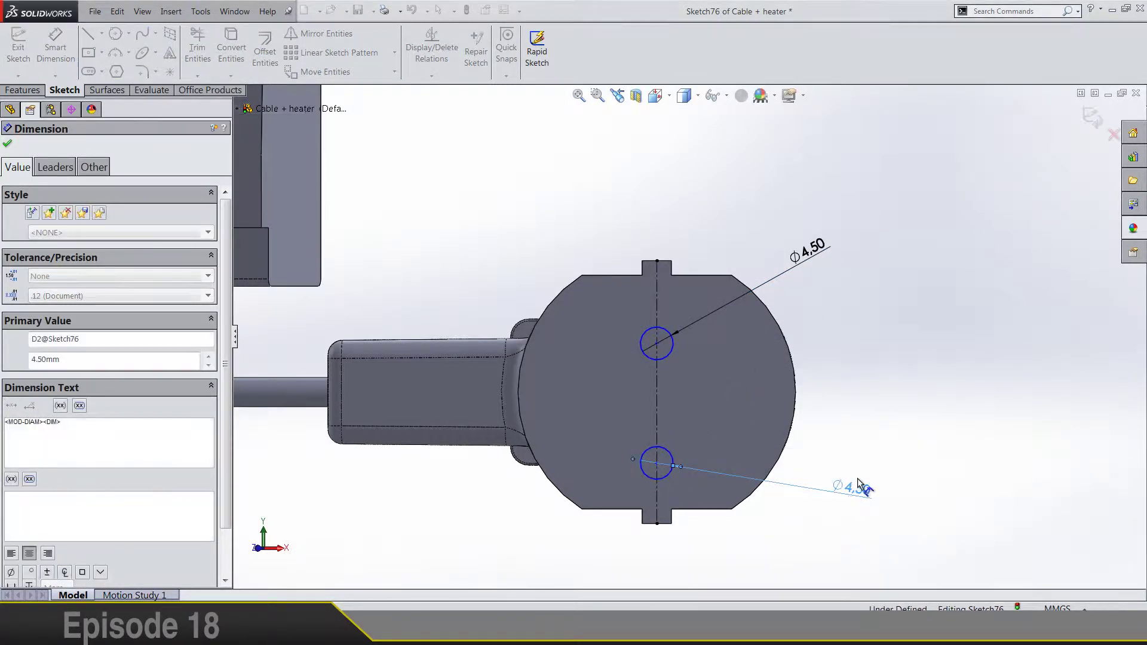
key("Escape")
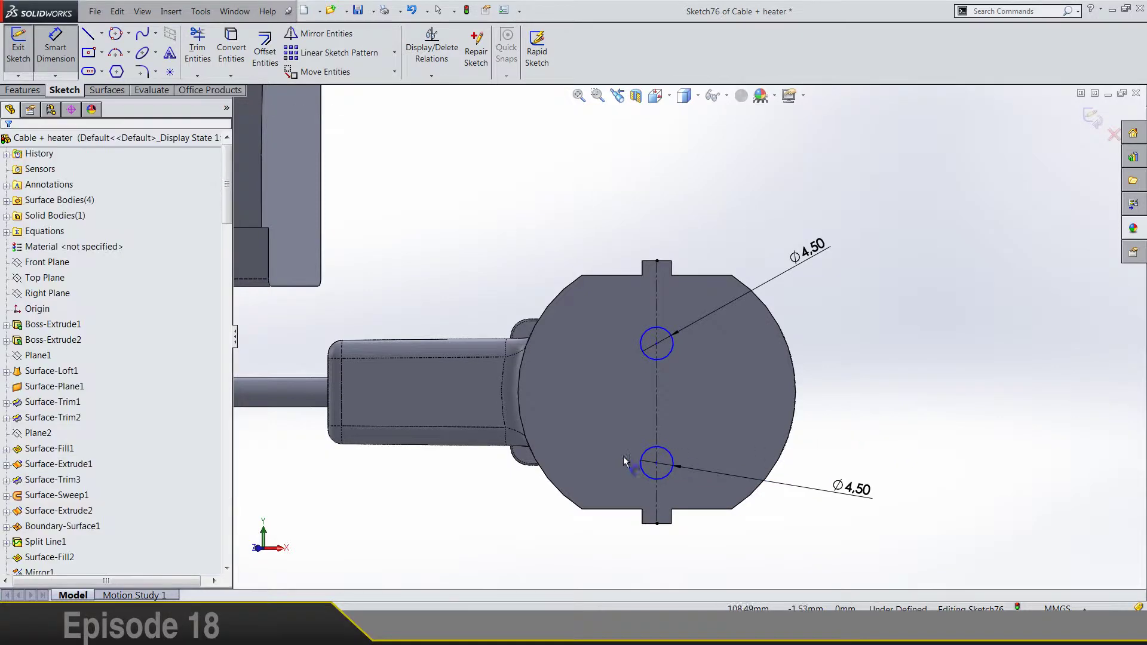
Set the spacing between the two circle centres to 20 mm.
left_click(657, 464)
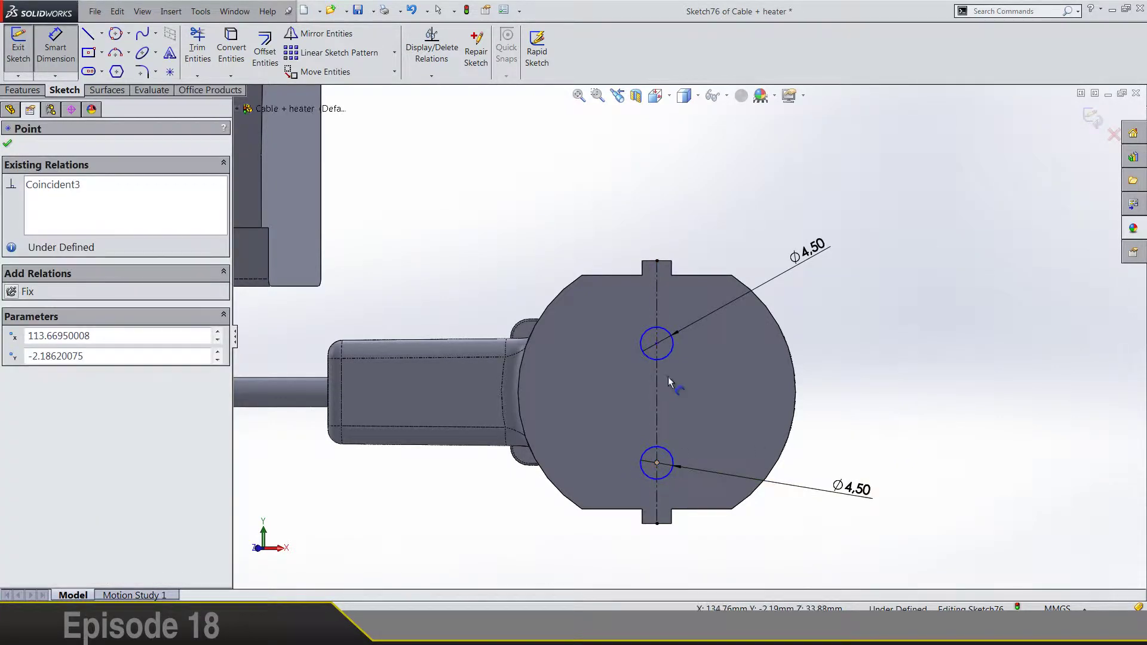
left_click(657, 344)
left_click(872, 397)
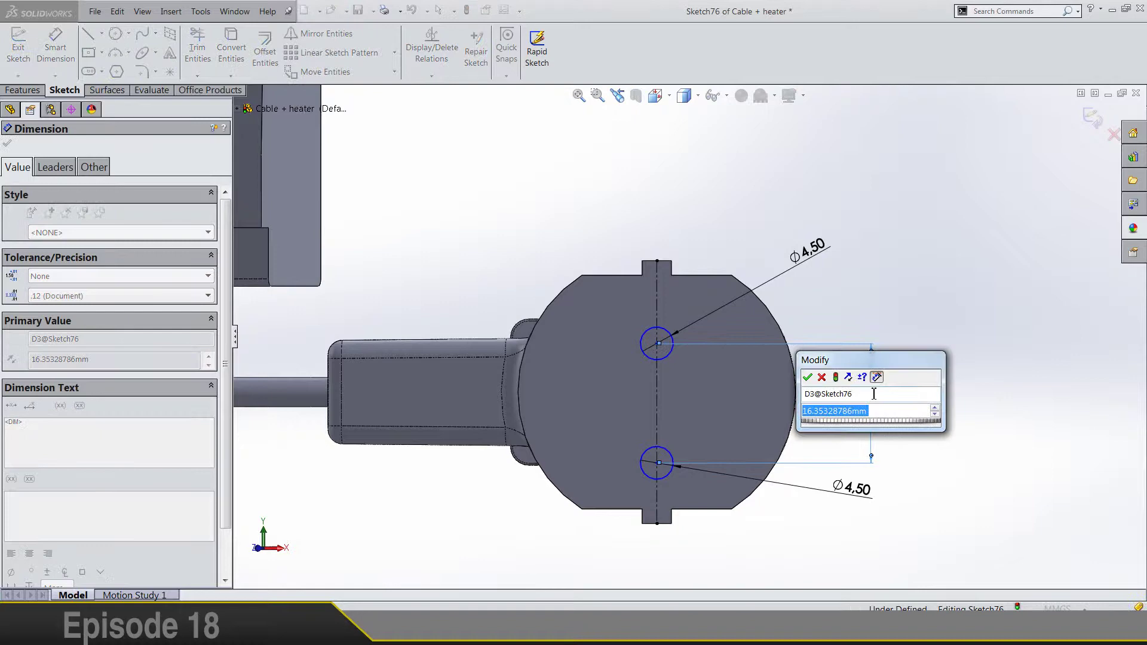
type("20")
key("Return")
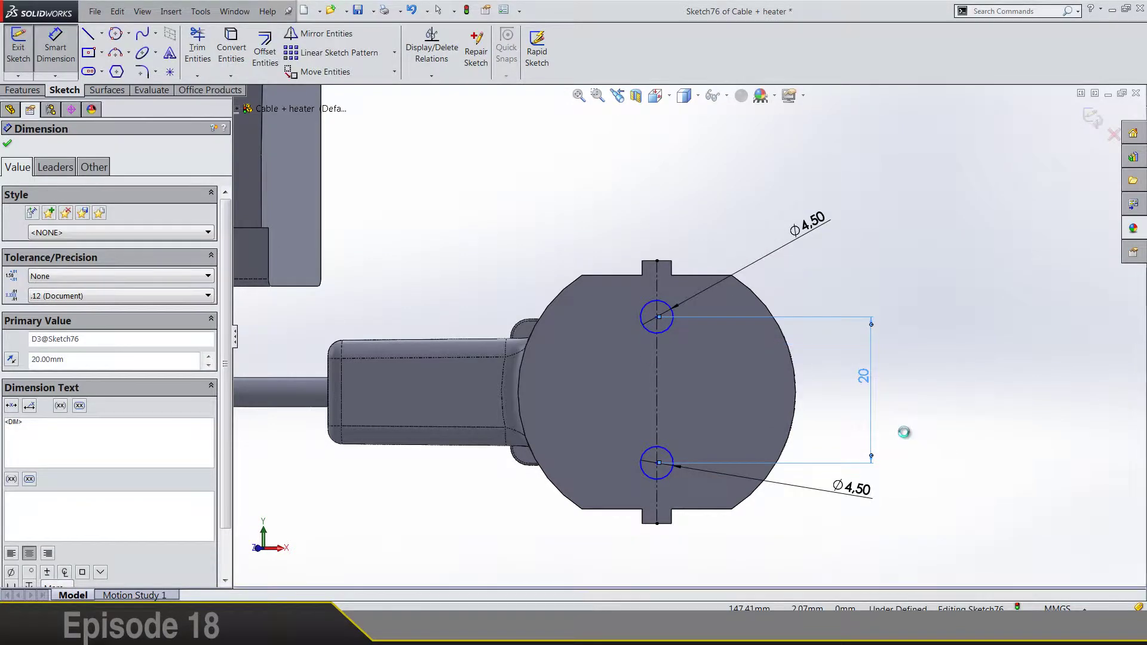
left_click(911, 432)
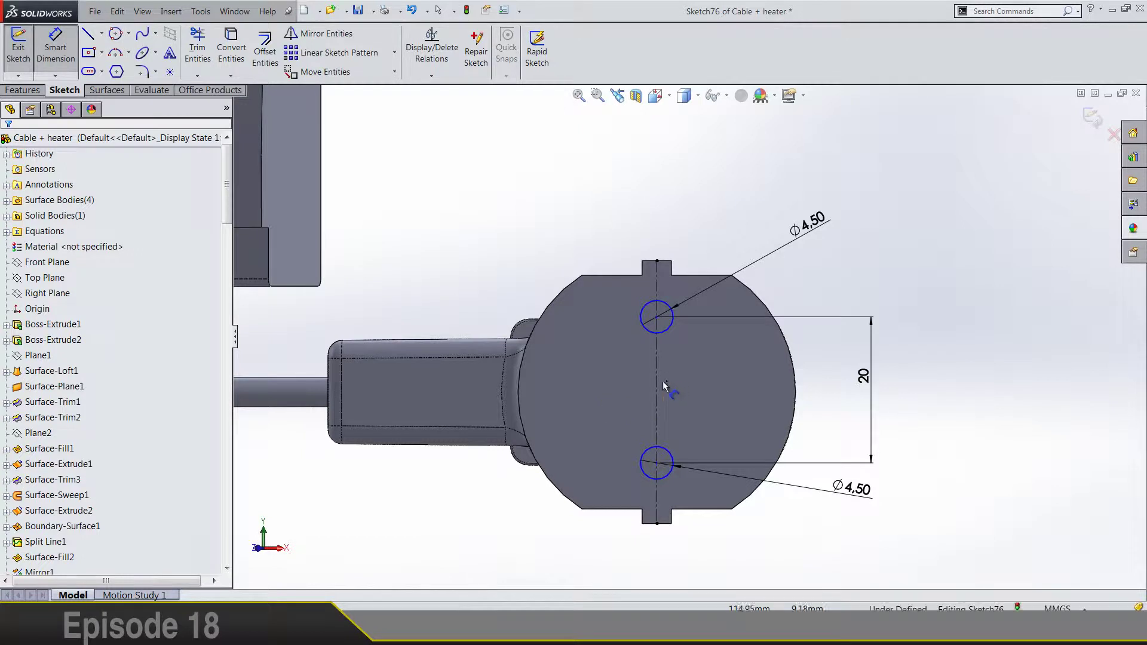
Add a horizontal centerline running right from the vertical centerline's midpoint.
left_click(681, 393)
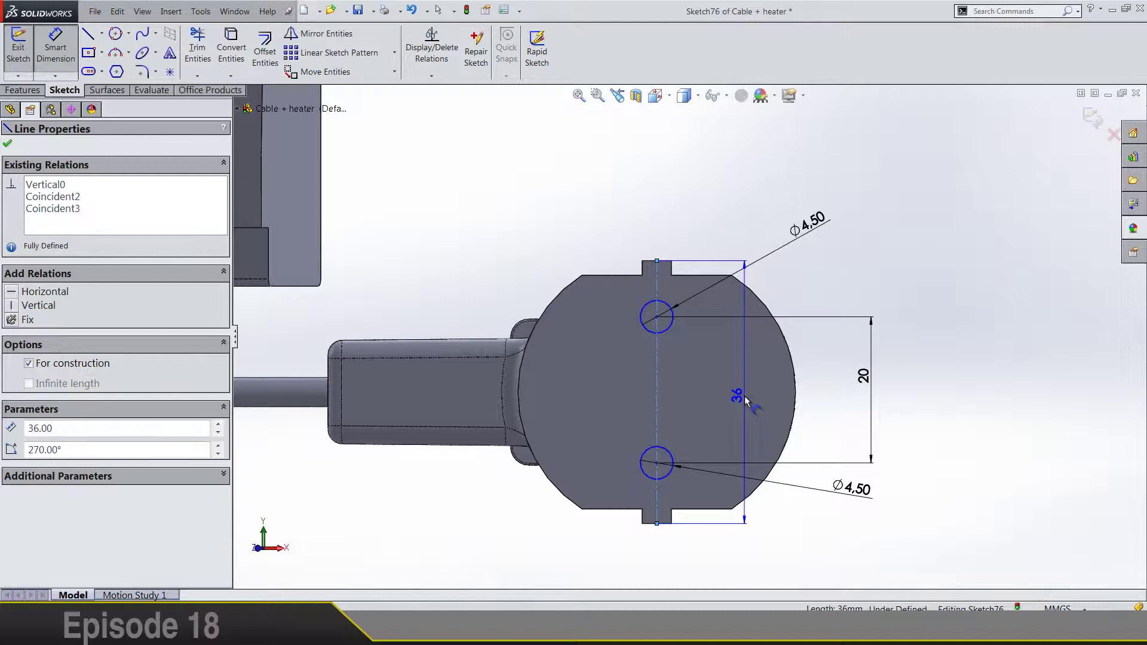
key("Escape")
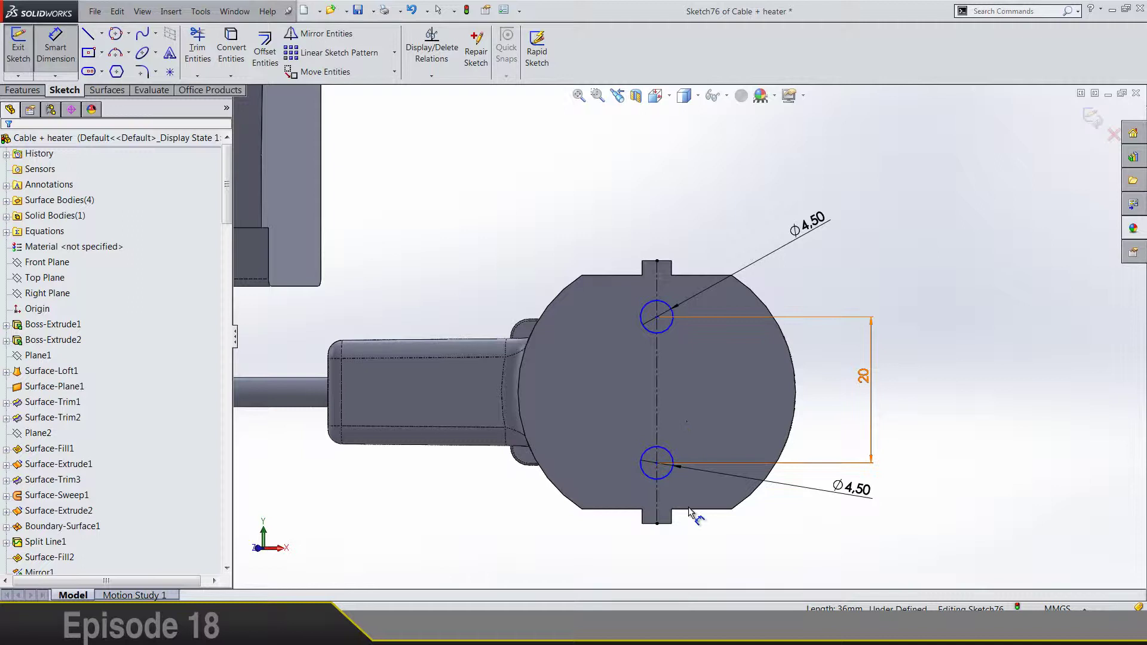
left_click(656, 524)
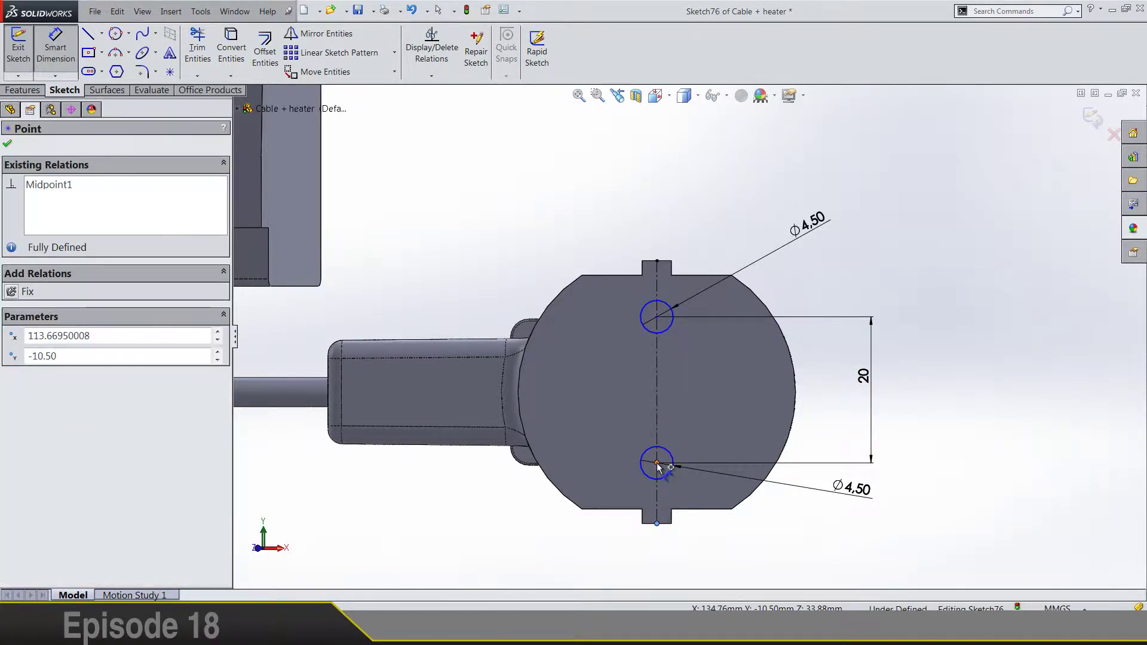
left_click(656, 463)
key("Escape")
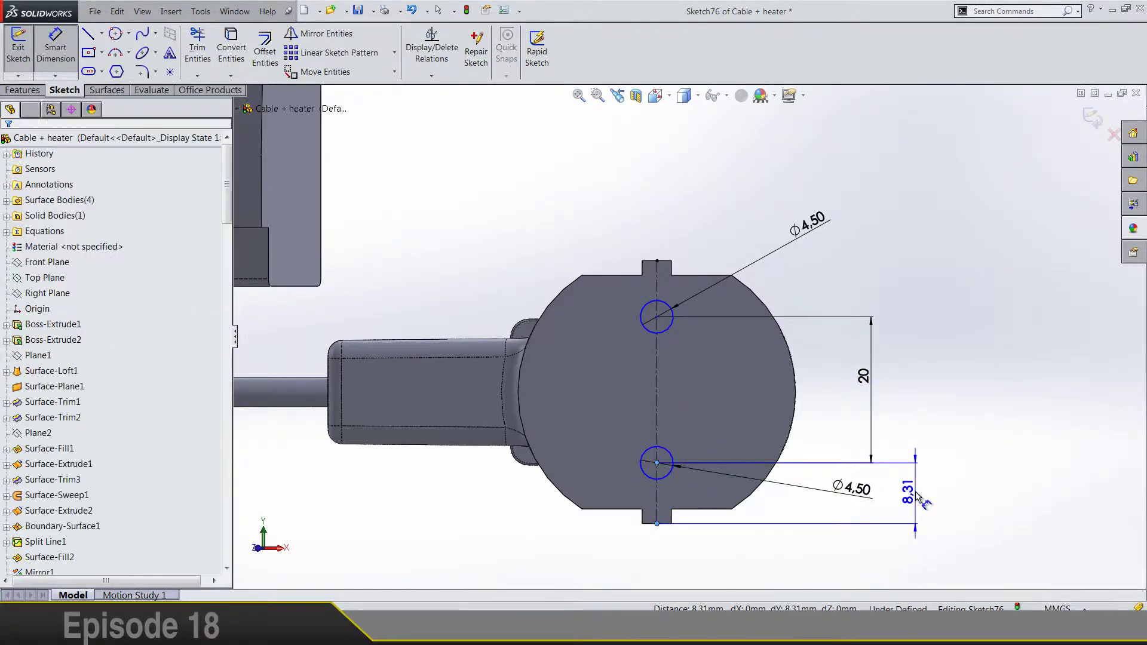
left_click(102, 34)
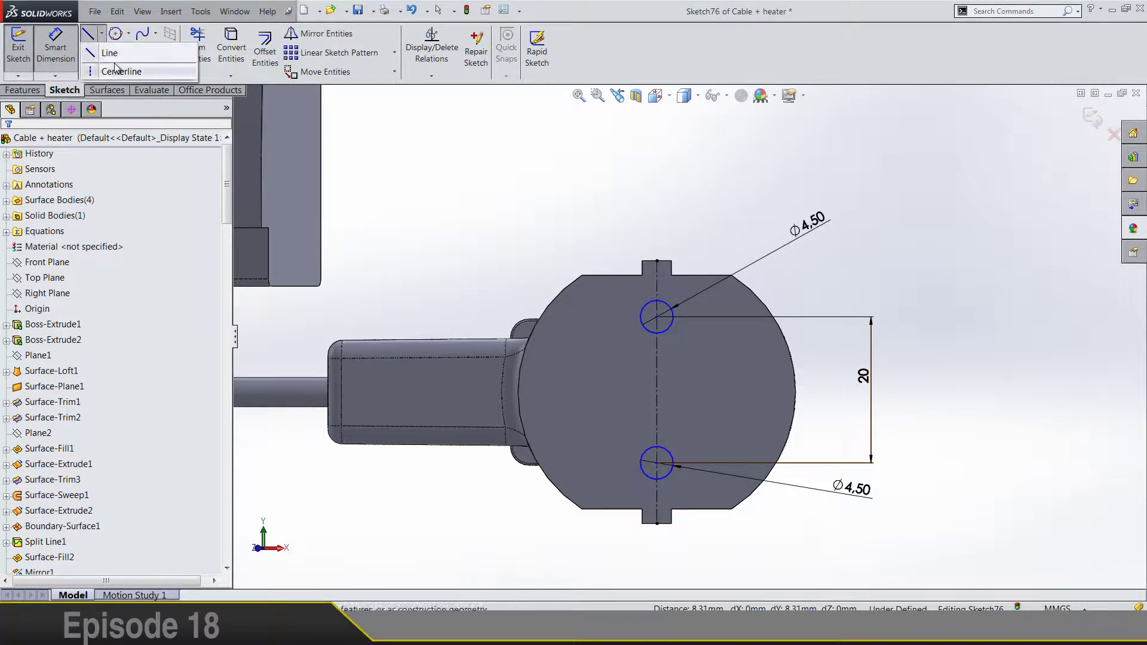
left_click(123, 53)
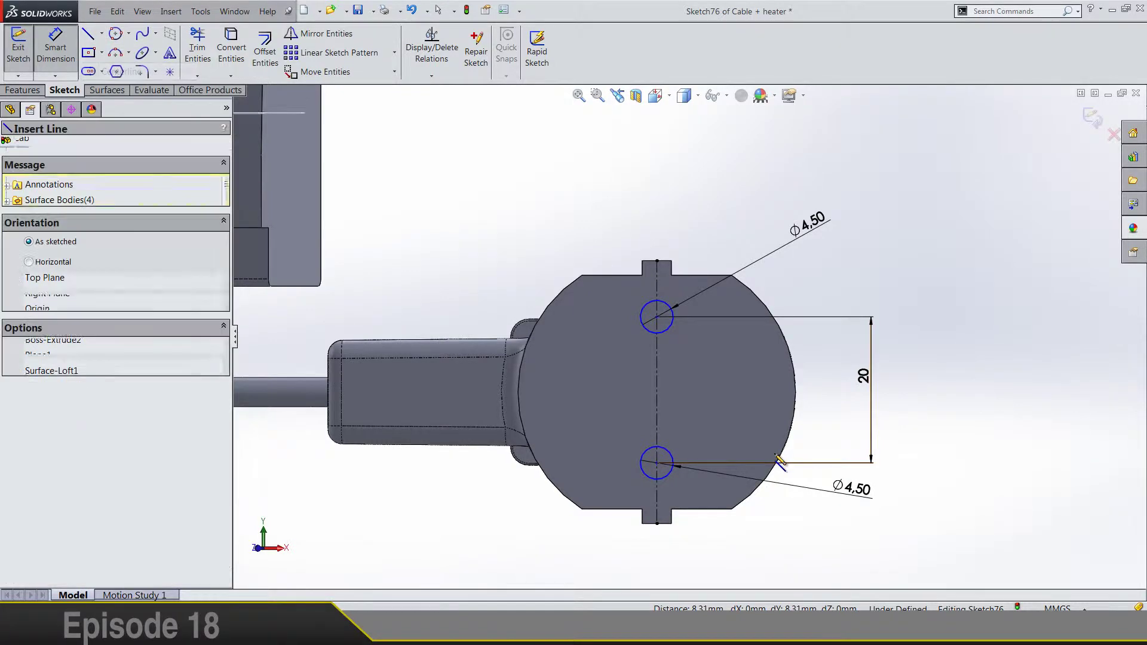
left_click(657, 393)
left_click(750, 391)
left_click(88, 35)
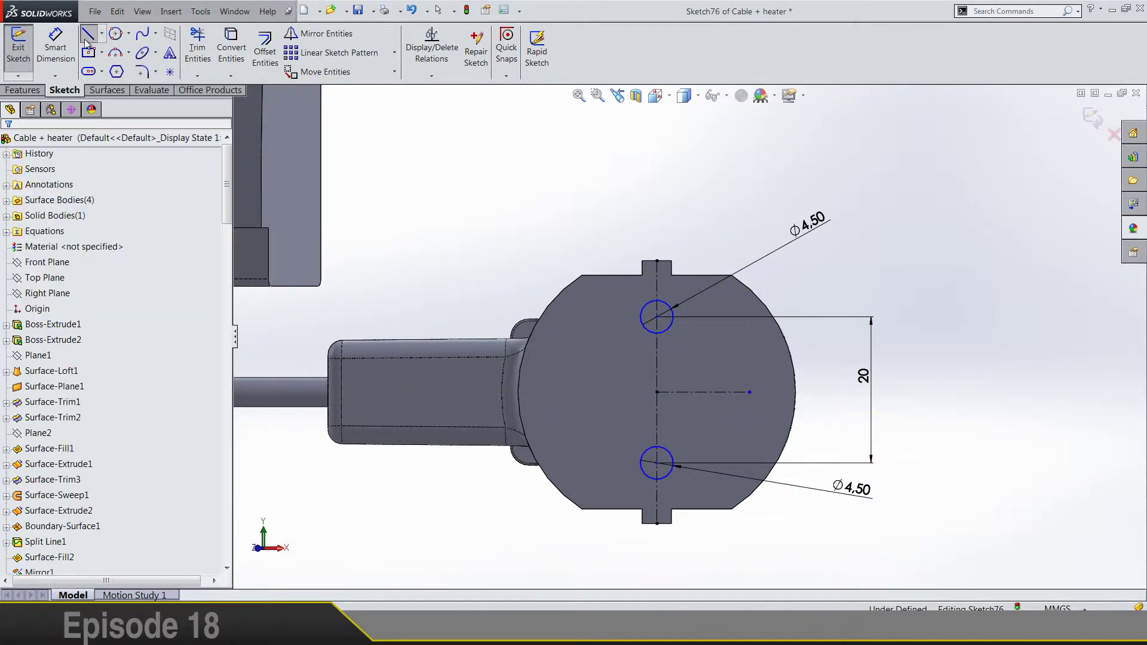
left_click(657, 472)
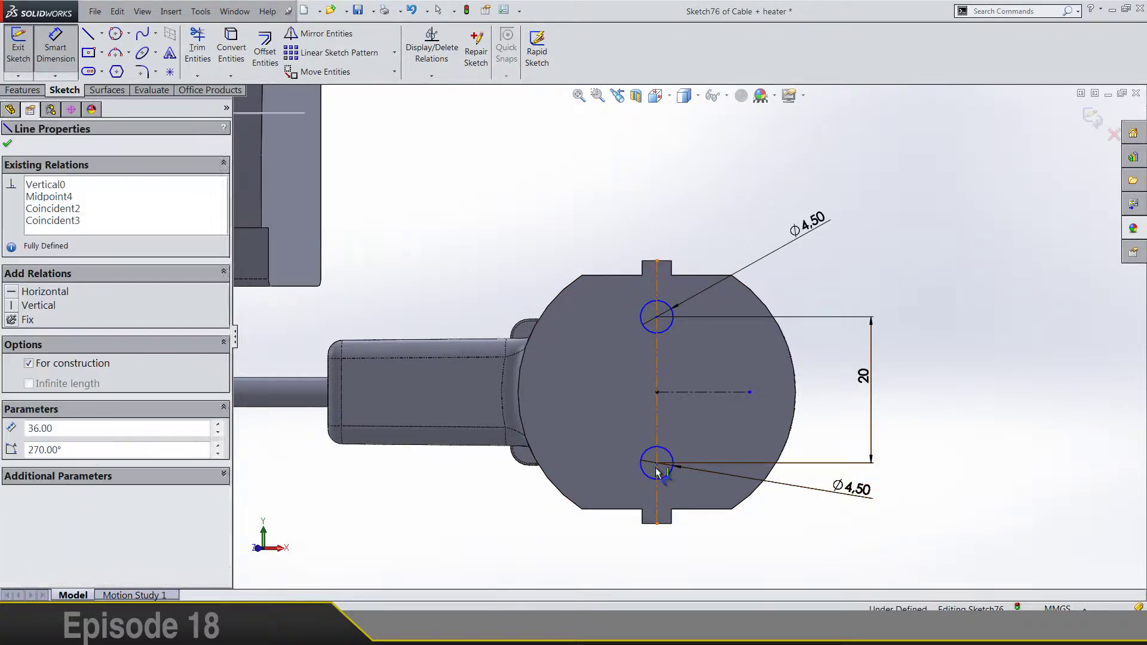
key("Escape")
Dimension the lower circle 10 mm from the horizontal centerline and exit the sketch.
left_click(693, 393)
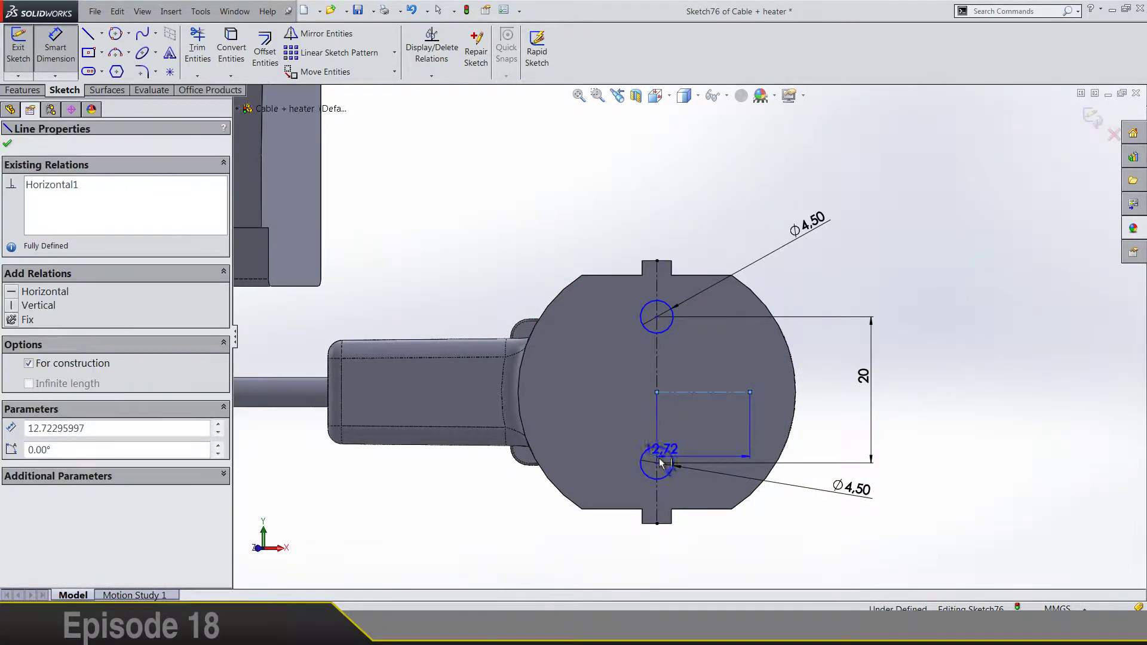
left_click(656, 463)
left_click(739, 439)
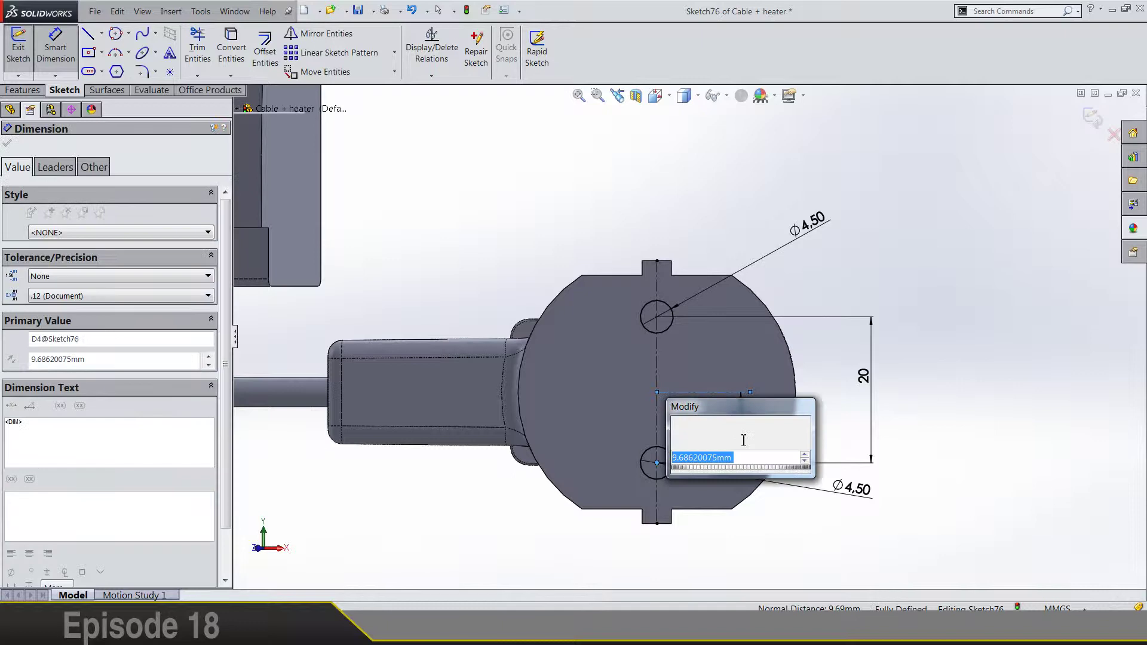
type("10")
key("Return")
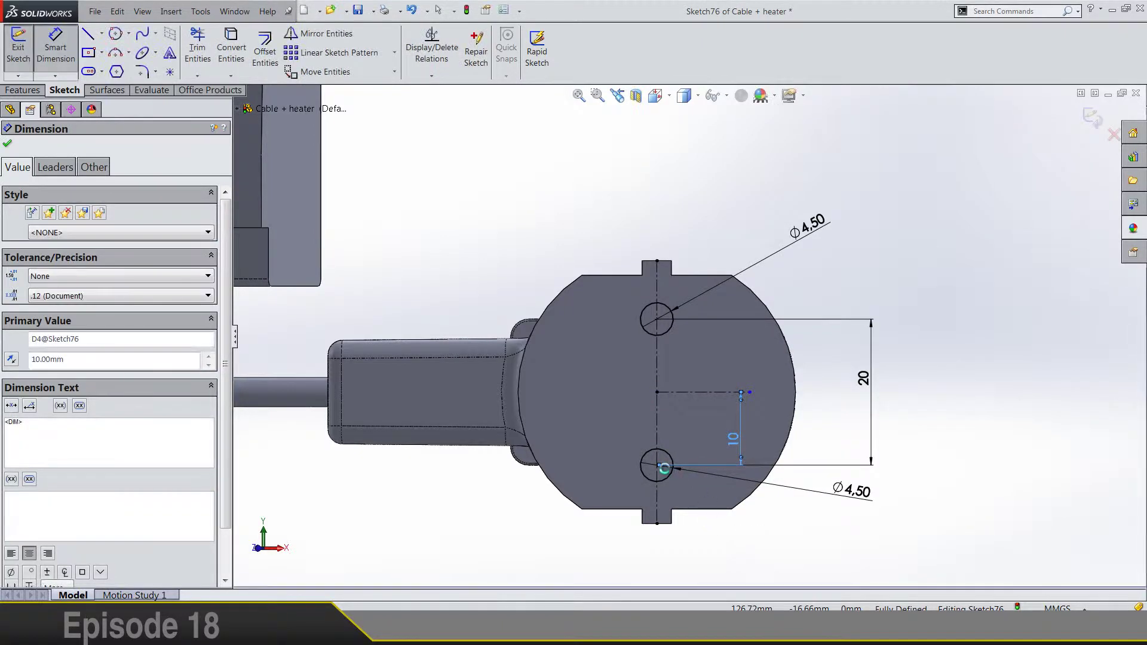
left_click(657, 465)
left_click(656, 524)
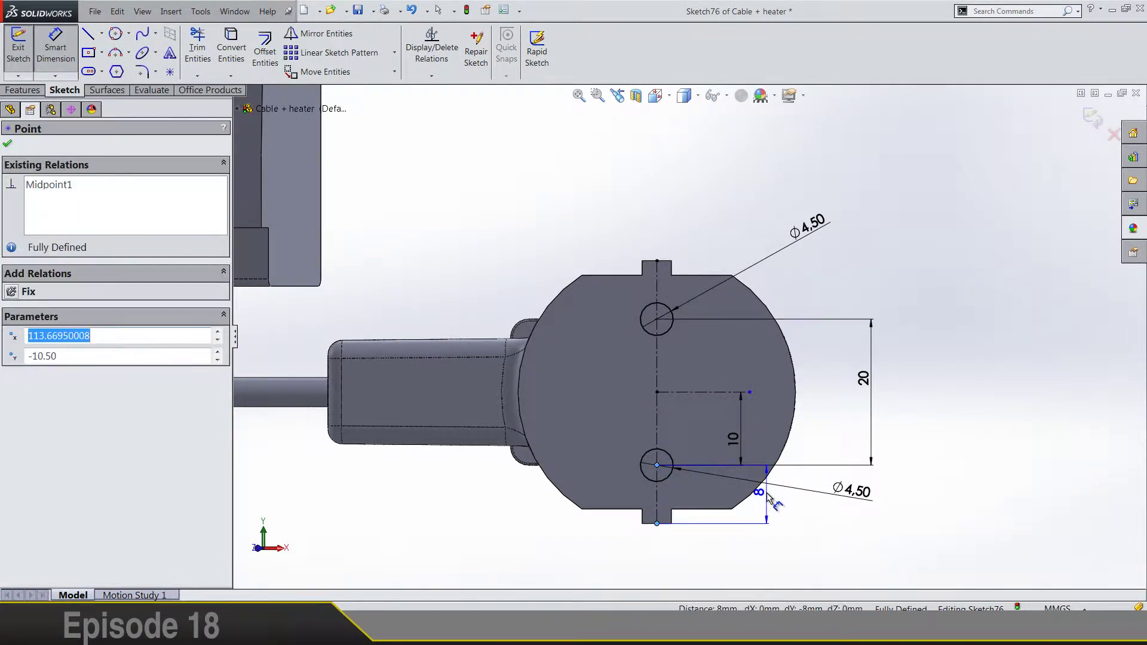
key("Escape")
scroll(865, 408, "up", 4)
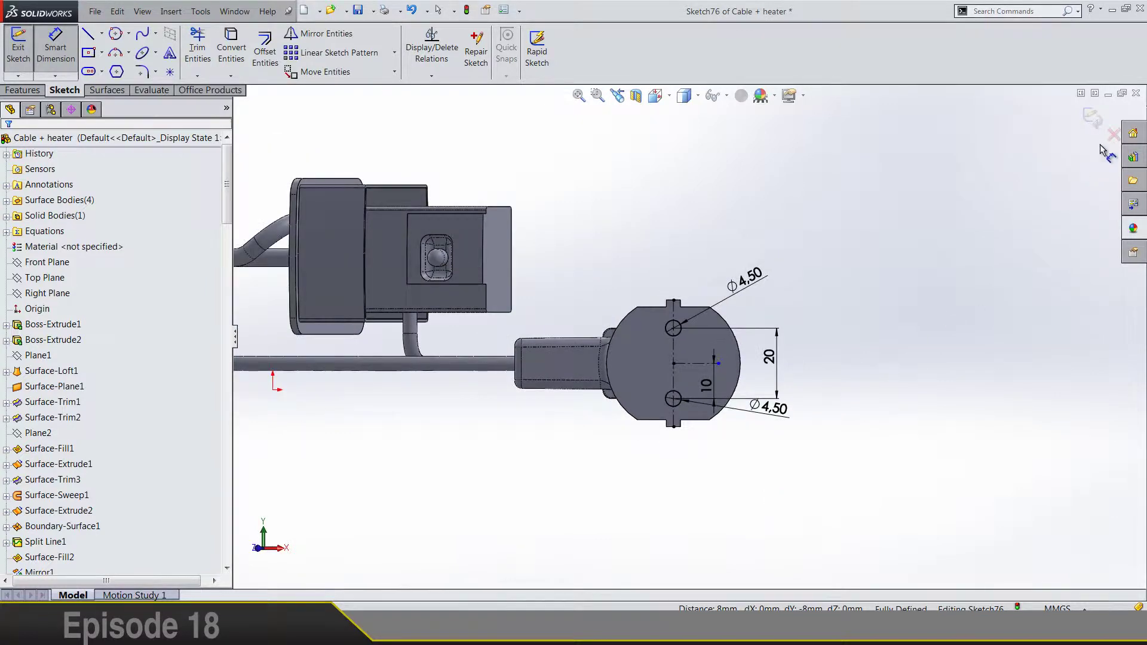
left_click(1097, 118)
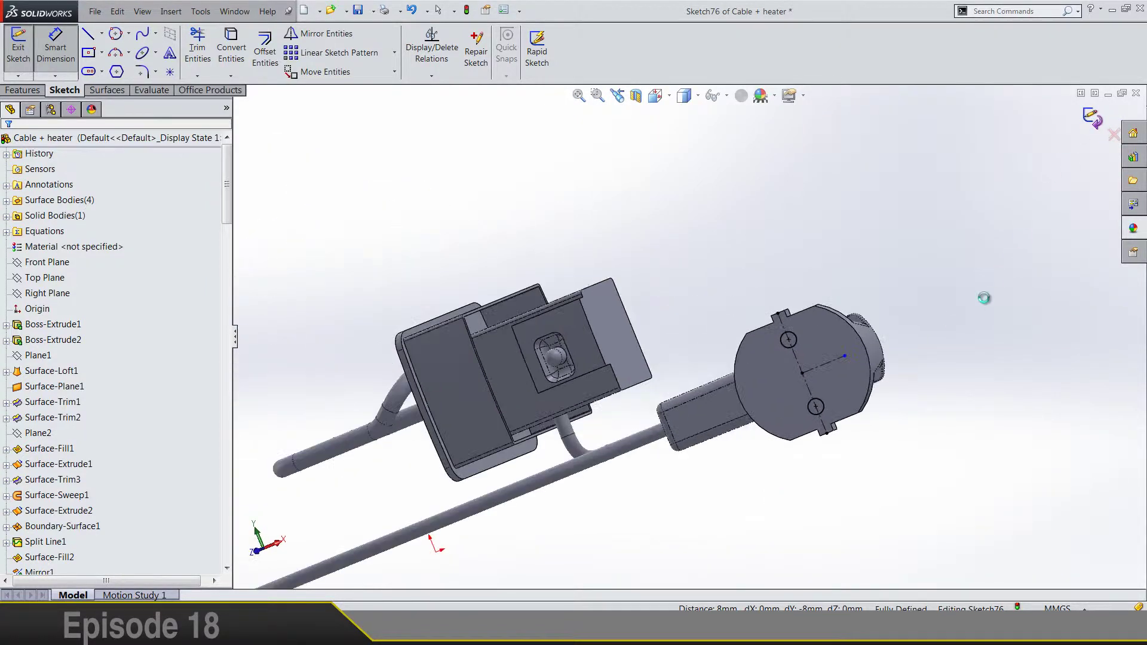
scroll(1001, 448, "up", 2)
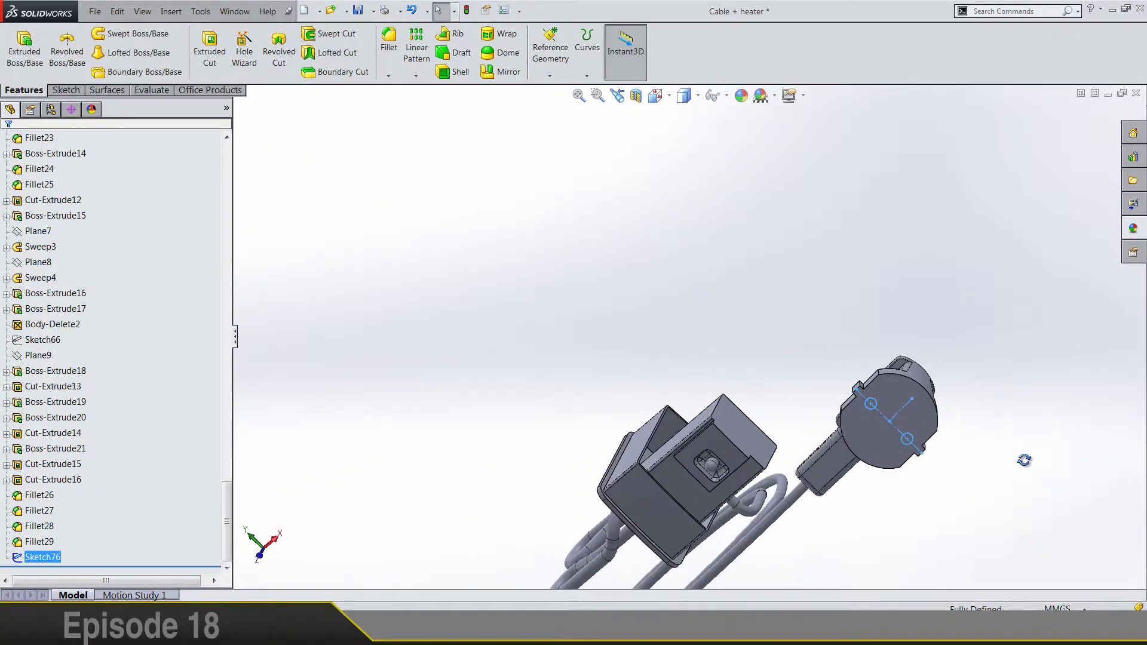
scroll(956, 388, "down", 4)
Extrude the two Sketch76 circles 18 mm into cylindrical pins.
left_click(23, 51)
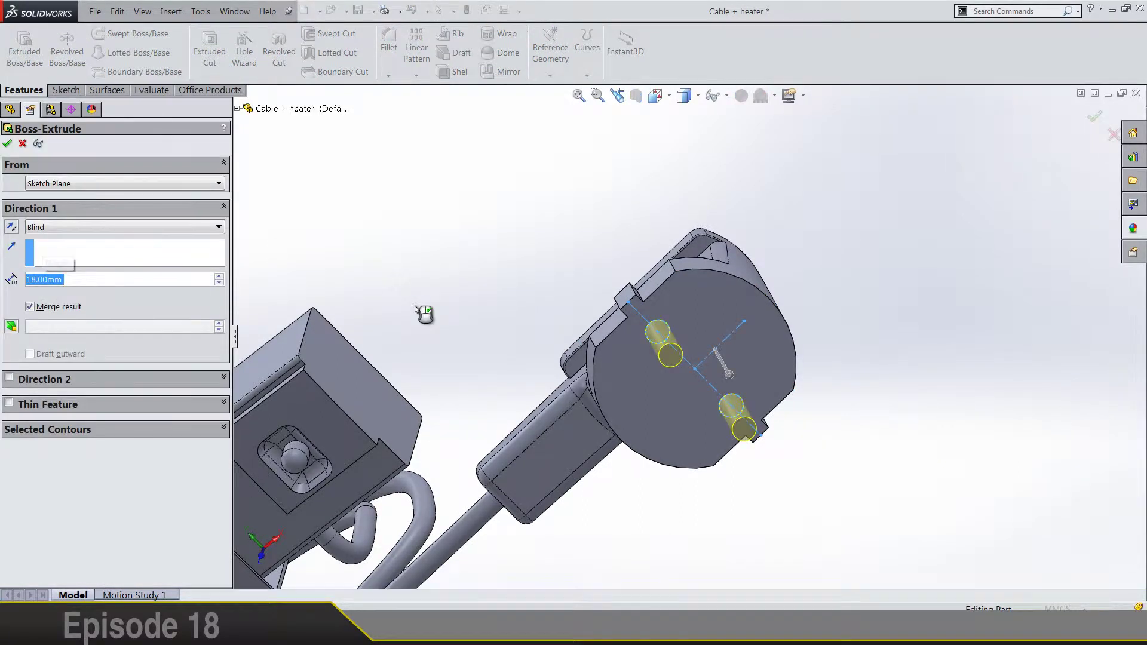
right_click(416, 308)
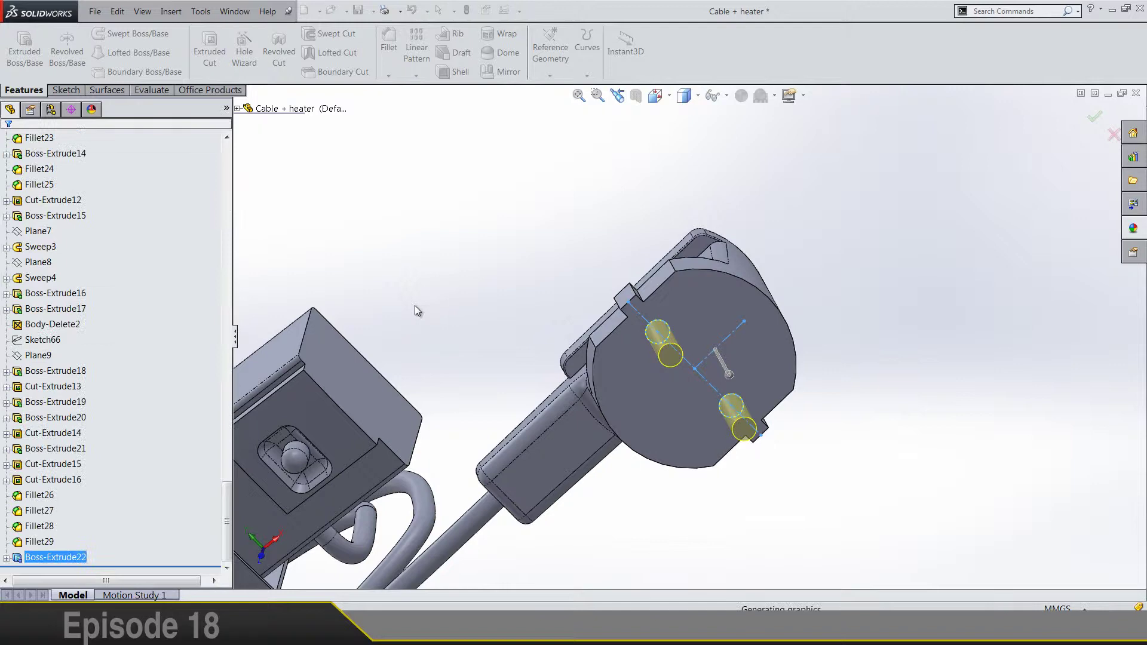
scroll(730, 405, "up", 5)
Round both pin end faces with a 2 mm fillet.
left_click(390, 37)
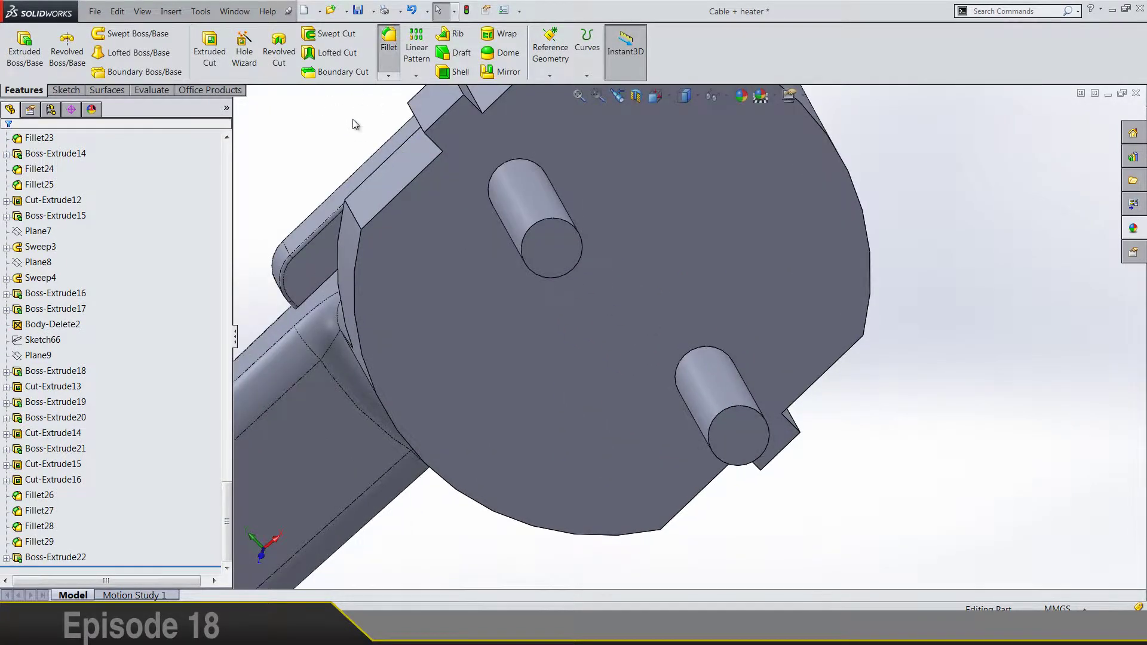
type("2")
key("Return")
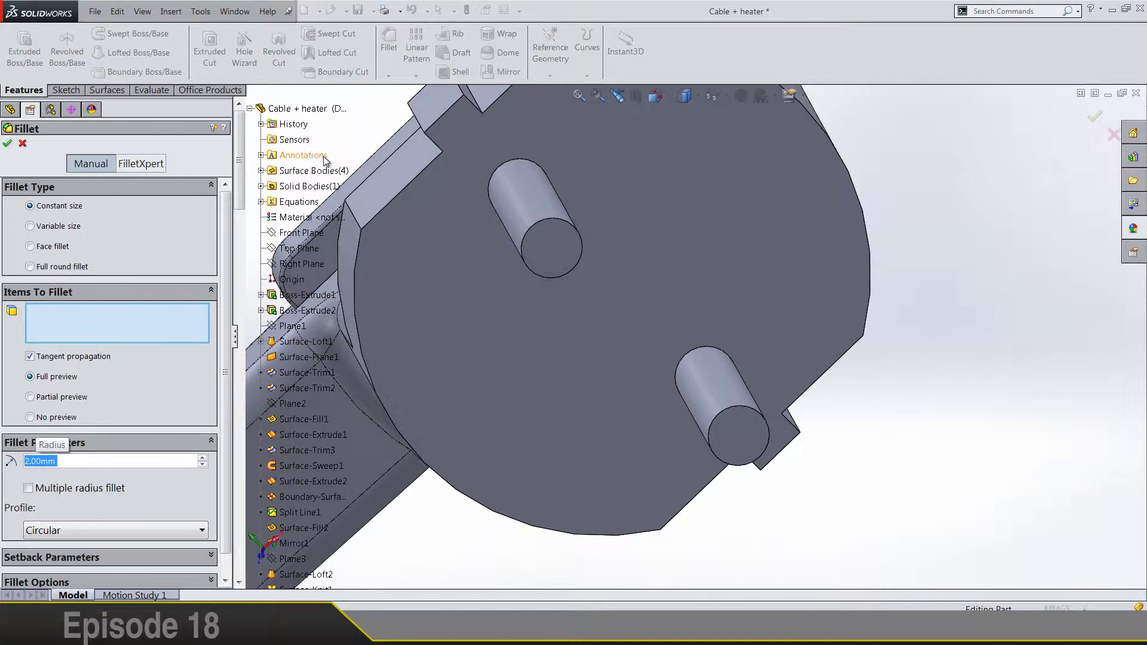
left_click(550, 247)
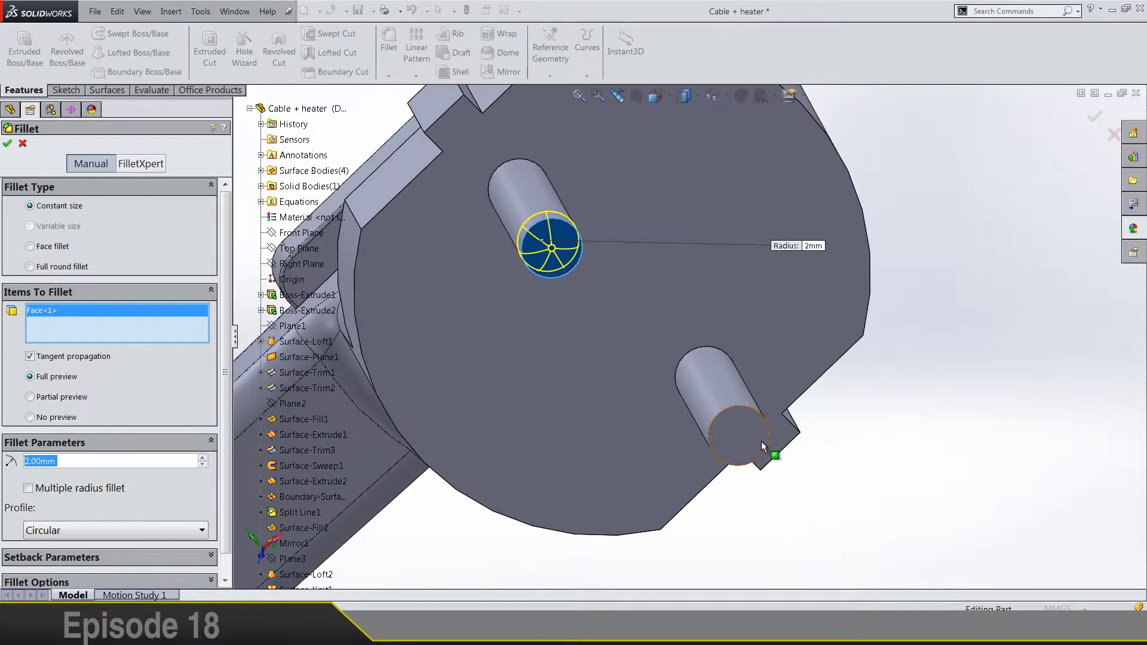
left_click(736, 439)
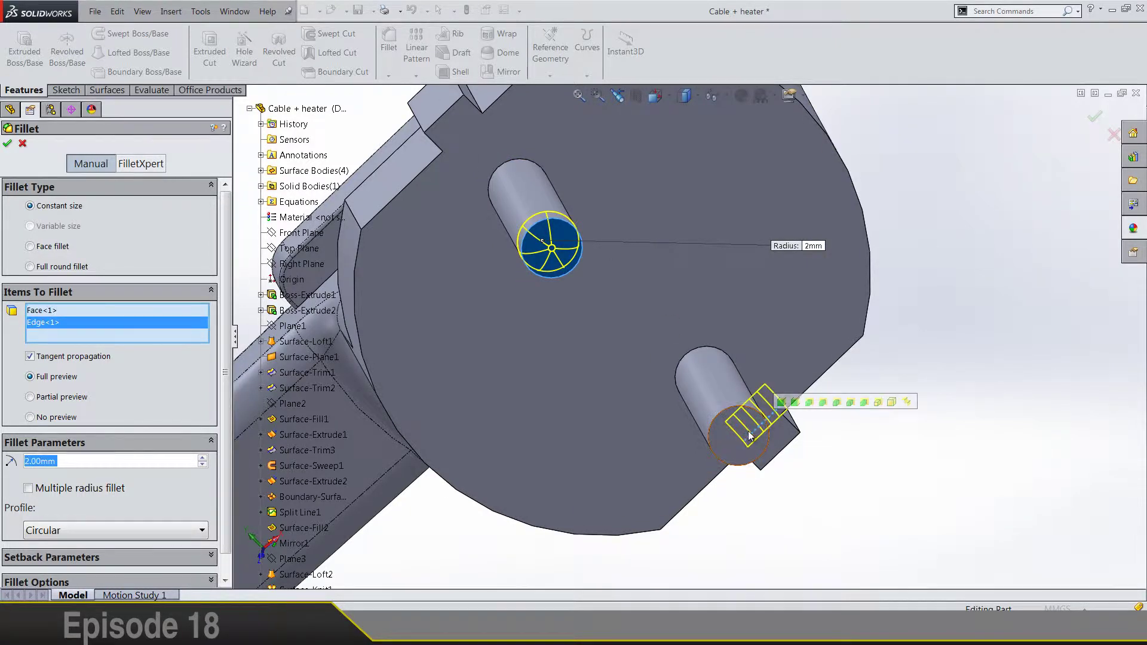
left_click(726, 434)
left_click(746, 444)
scroll(866, 506, "up", 2)
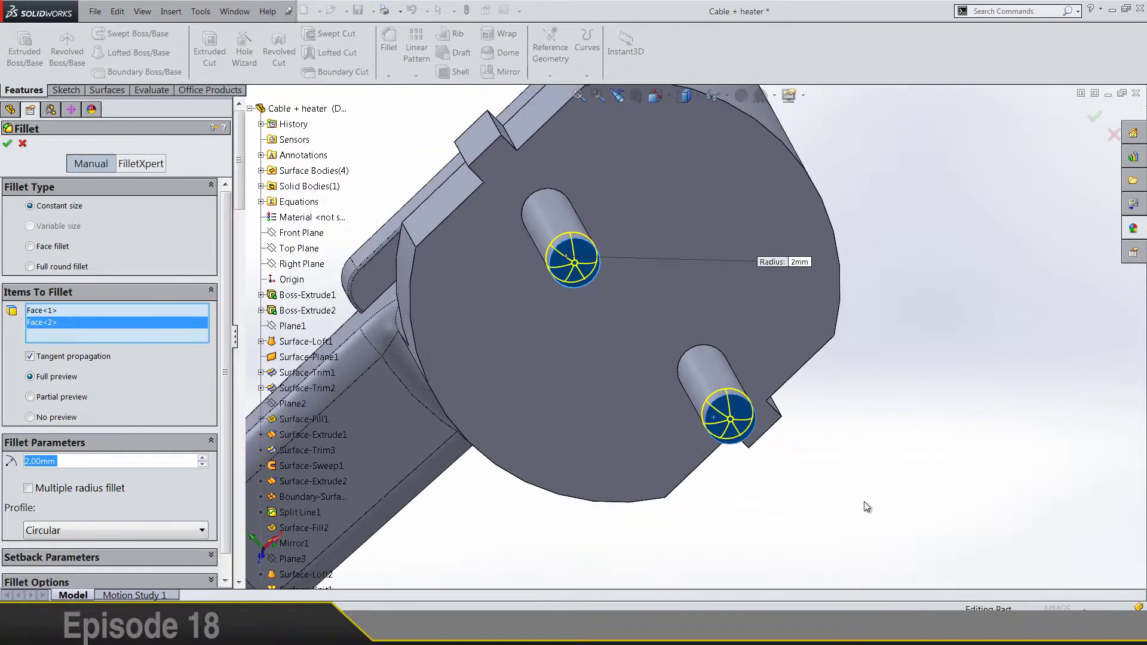
mouse_move(867, 506)
middle_mouse_down()
mouse_move(937, 545)
mouse_move(867, 519)
middle_mouse_up()
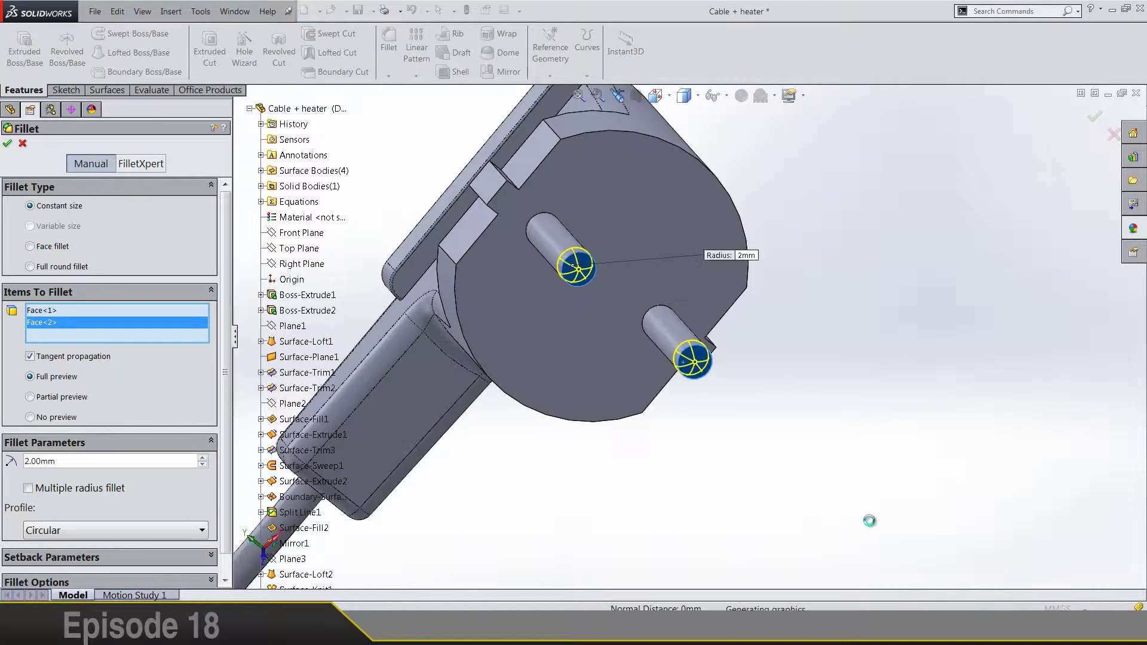
key("Return")
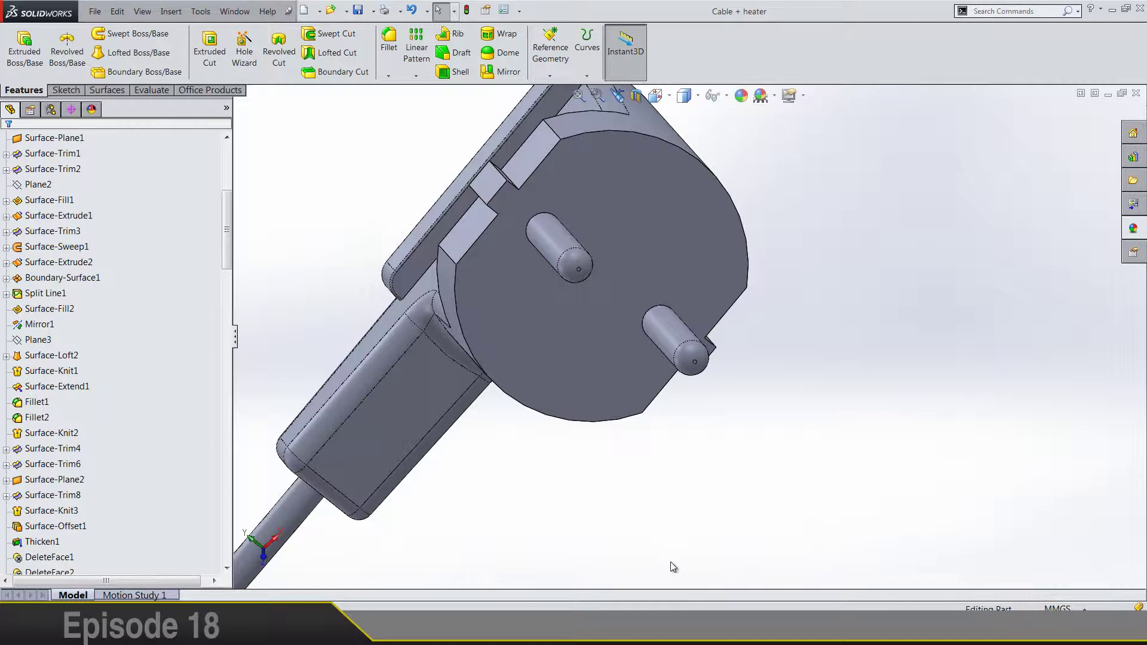
Sketch on the plug's round front face with center rectangles straddling its right and left edges.
right_click(605, 346)
left_click(627, 278)
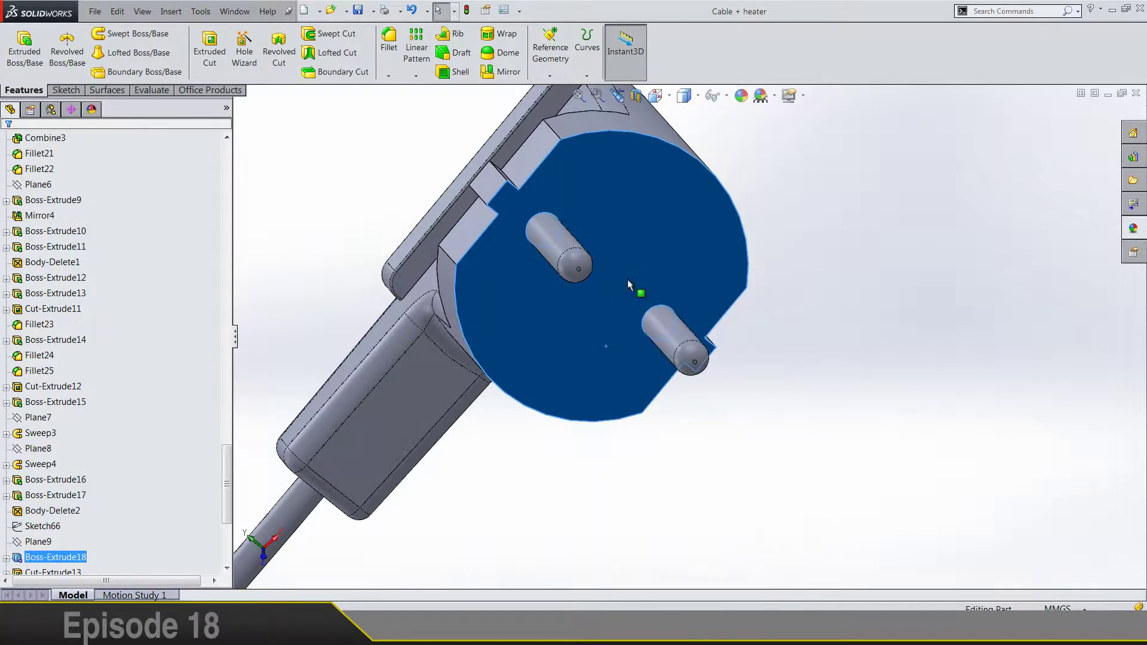
right_click(628, 274)
left_click(658, 262)
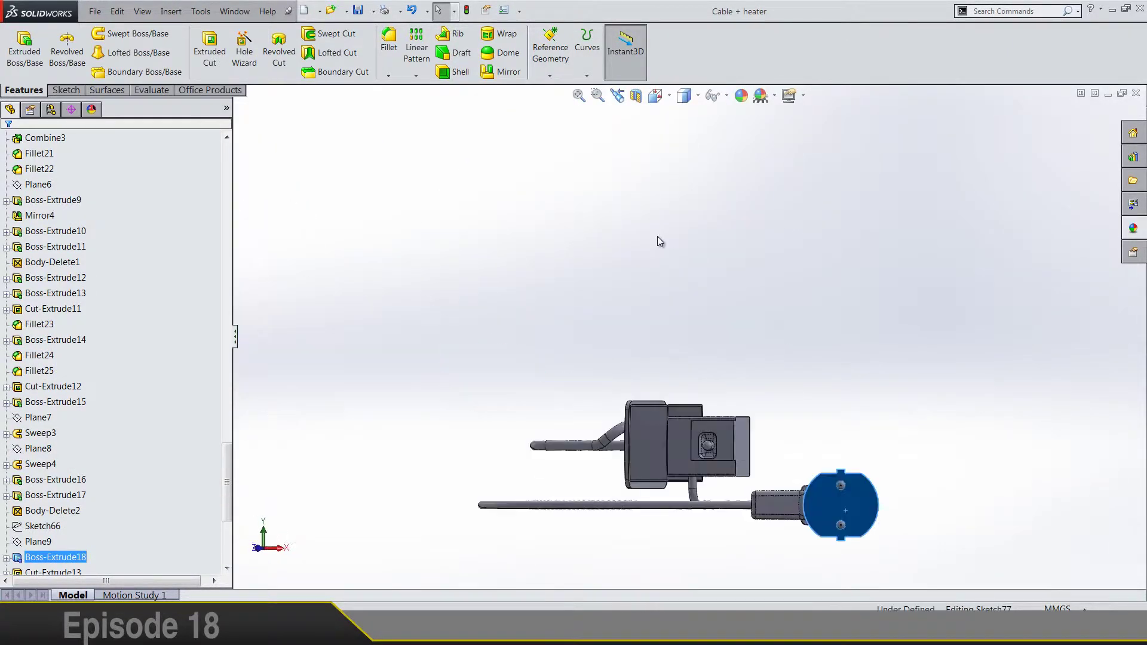
scroll(842, 552, "down", 6)
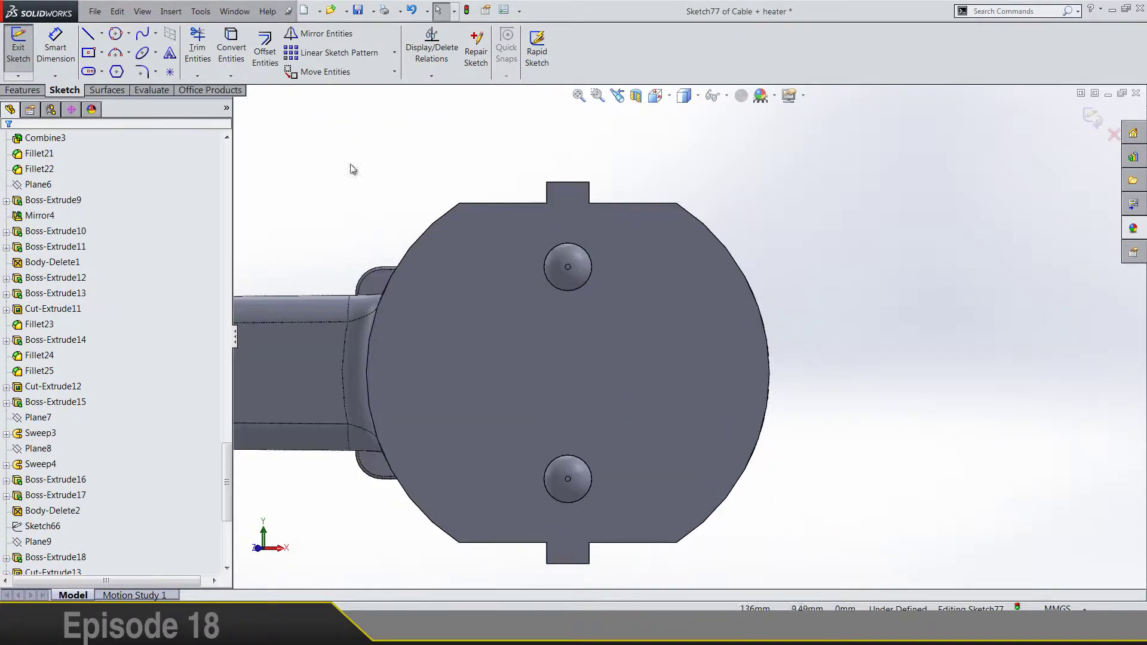
left_click(90, 54)
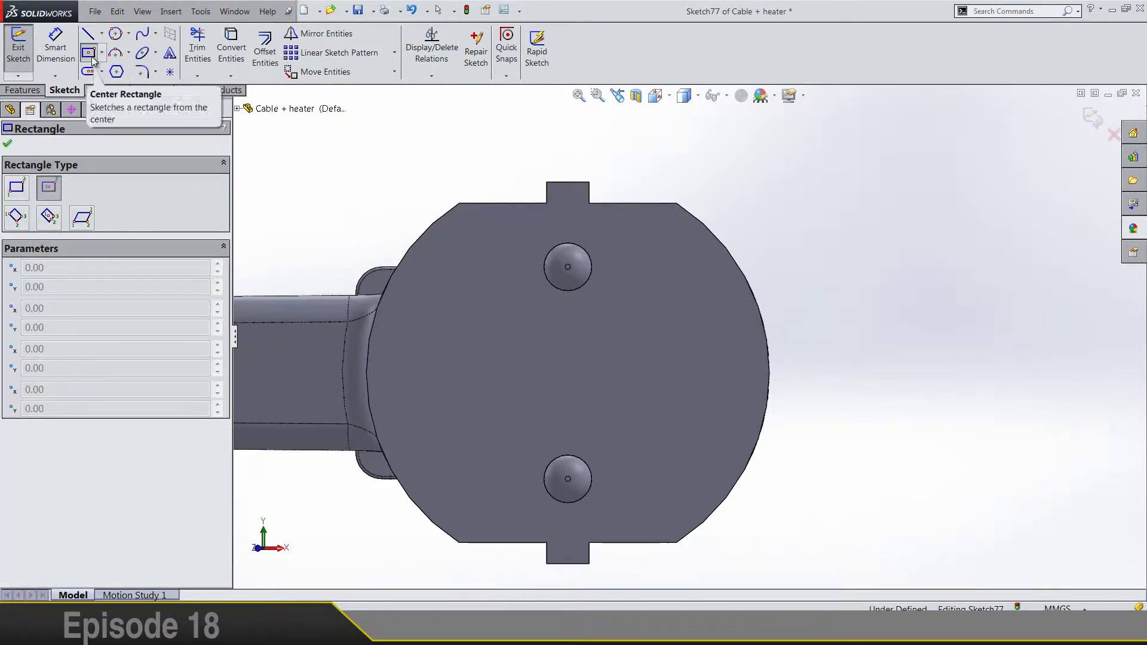
left_click(769, 372)
left_click(818, 406)
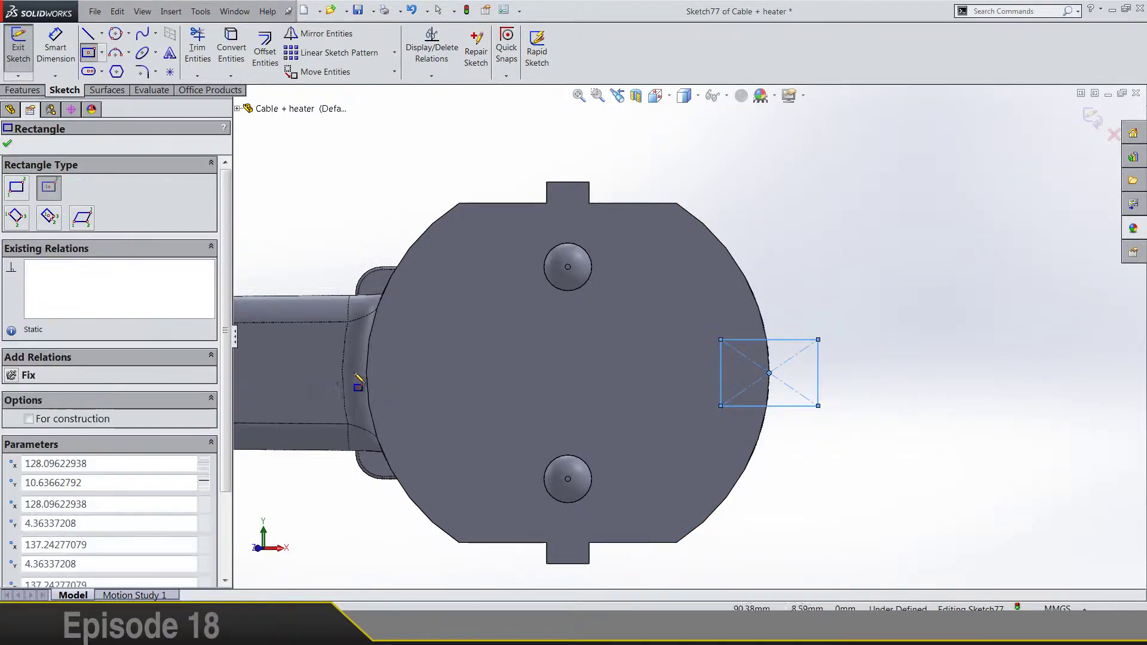
left_click(366, 372)
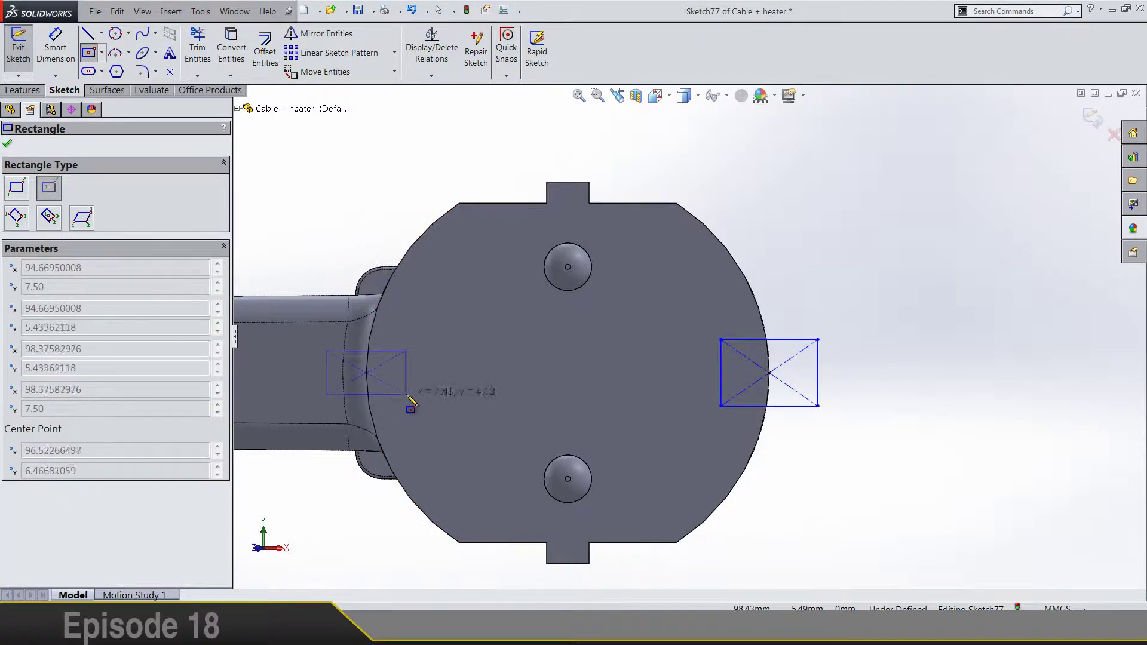
left_click(407, 396)
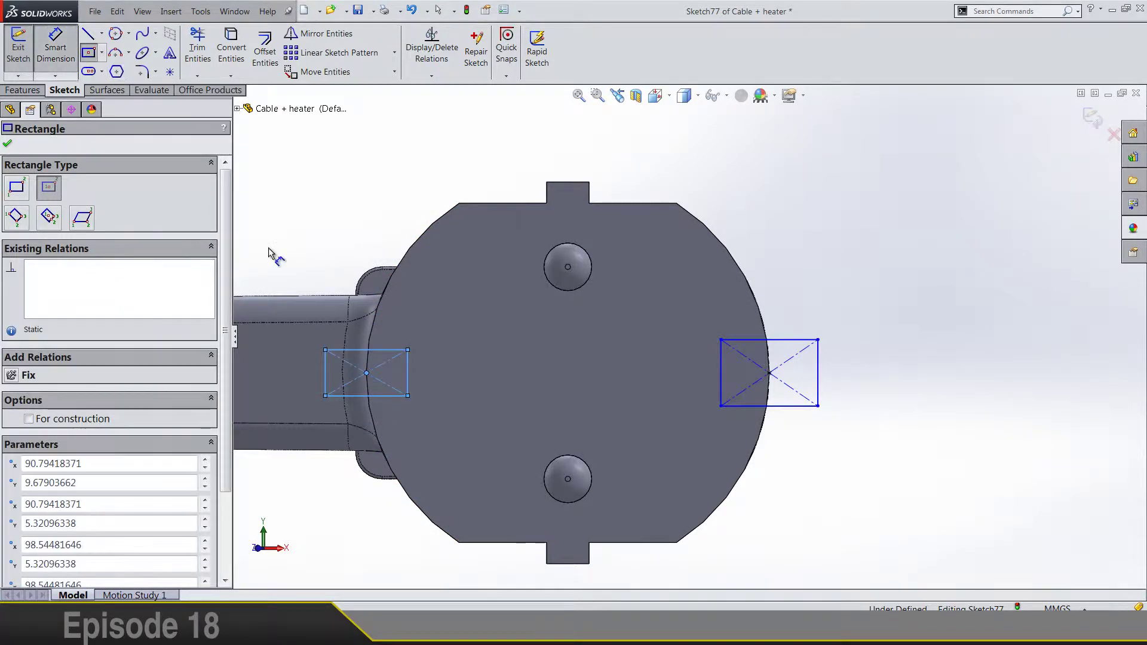
Dimension both rectangles 5 mm wide.
key("d")
left_click(365, 349)
left_click(369, 226)
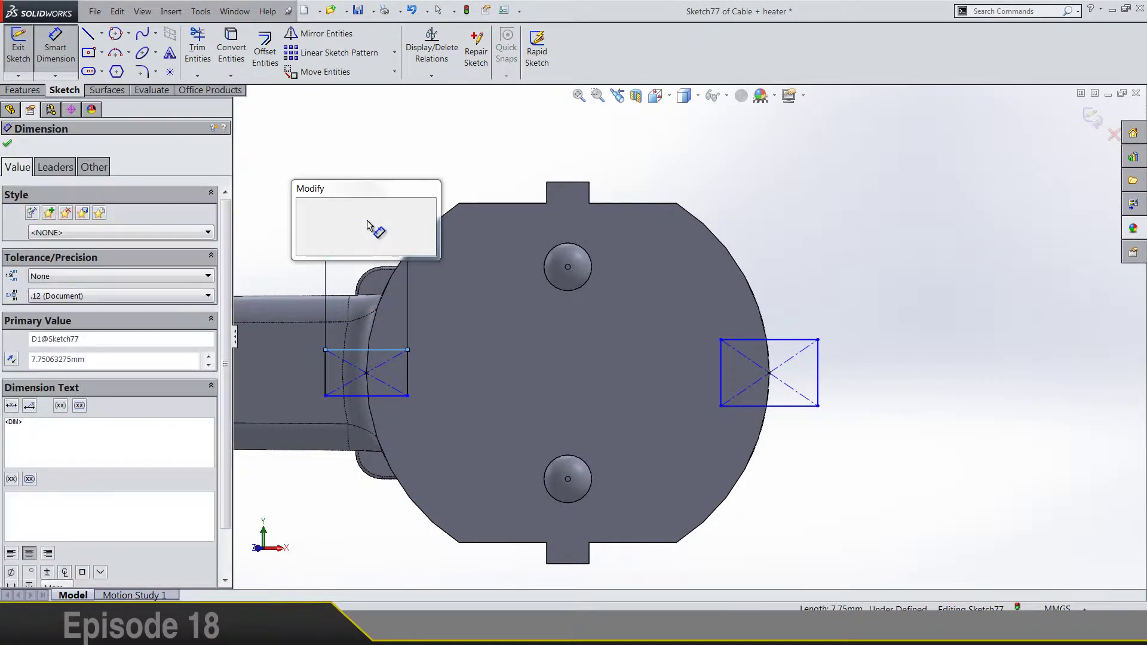
type("5")
key("Return")
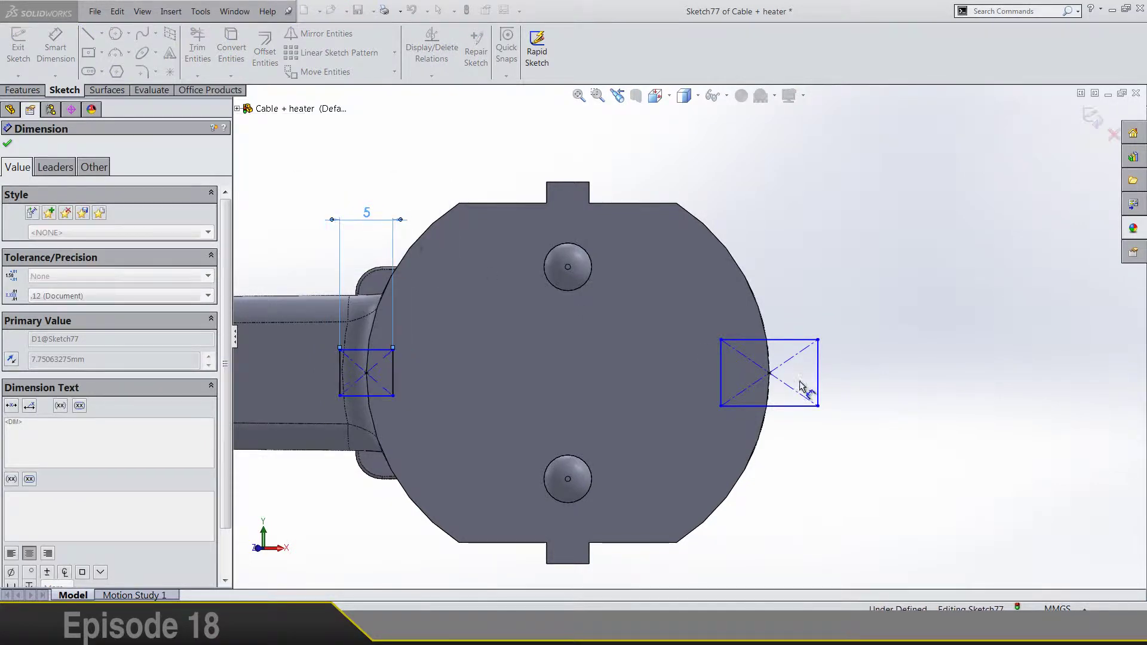
left_click(788, 342)
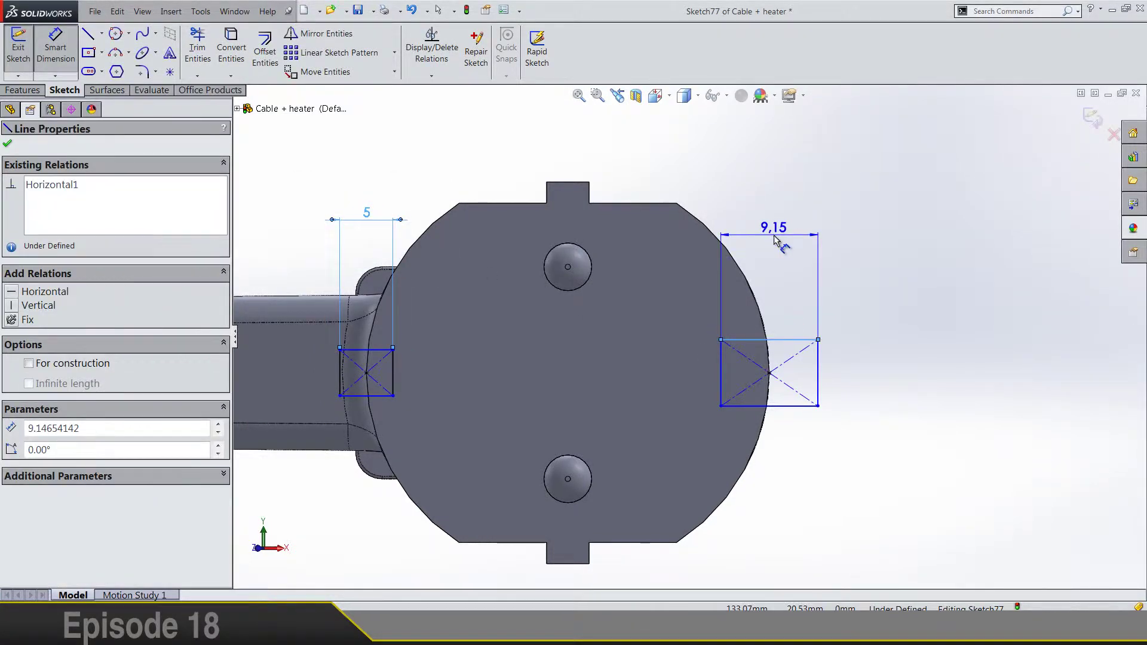
left_click(782, 246)
type("5")
key("Return")
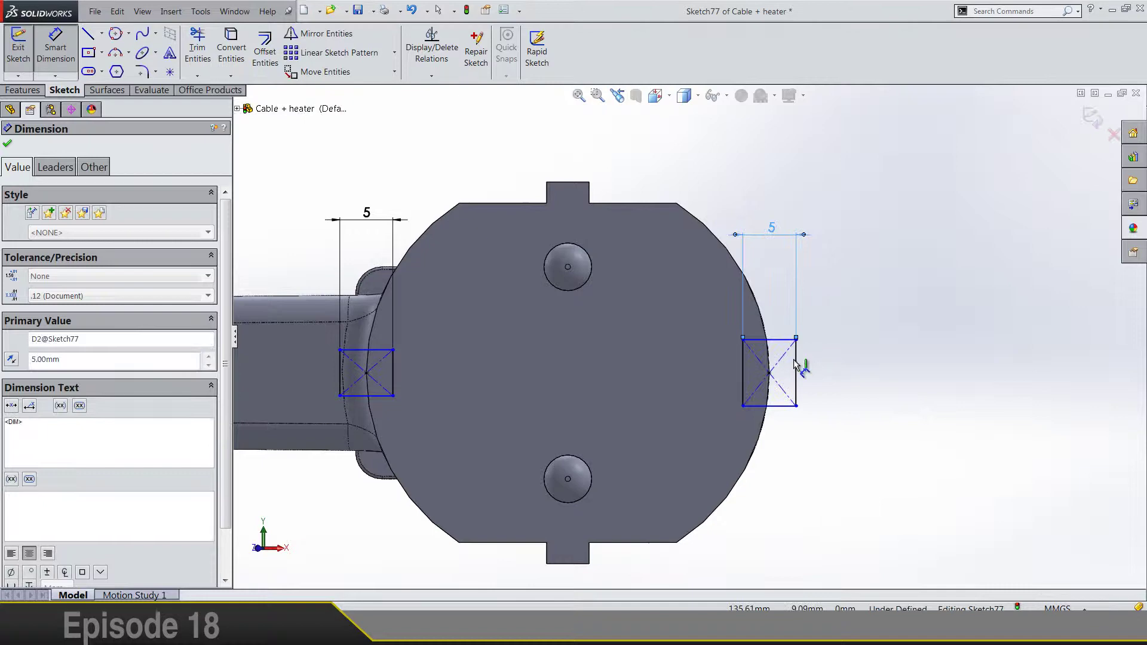
Dimension both rectangles 4 mm high.
left_click(796, 366)
left_click(871, 376)
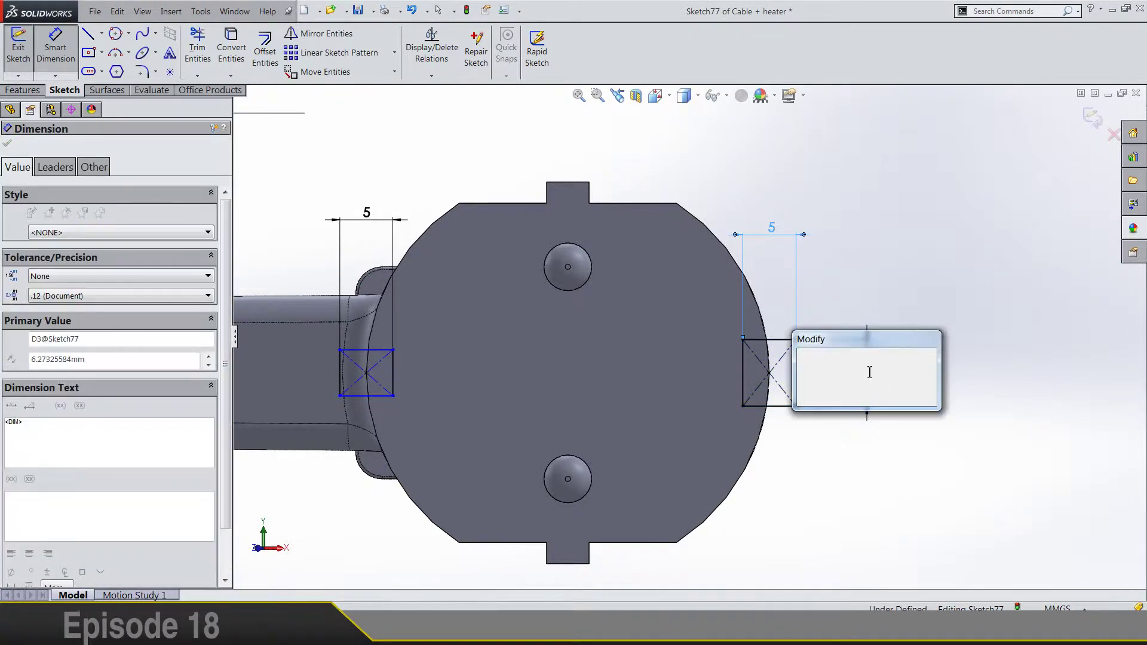
key("Return")
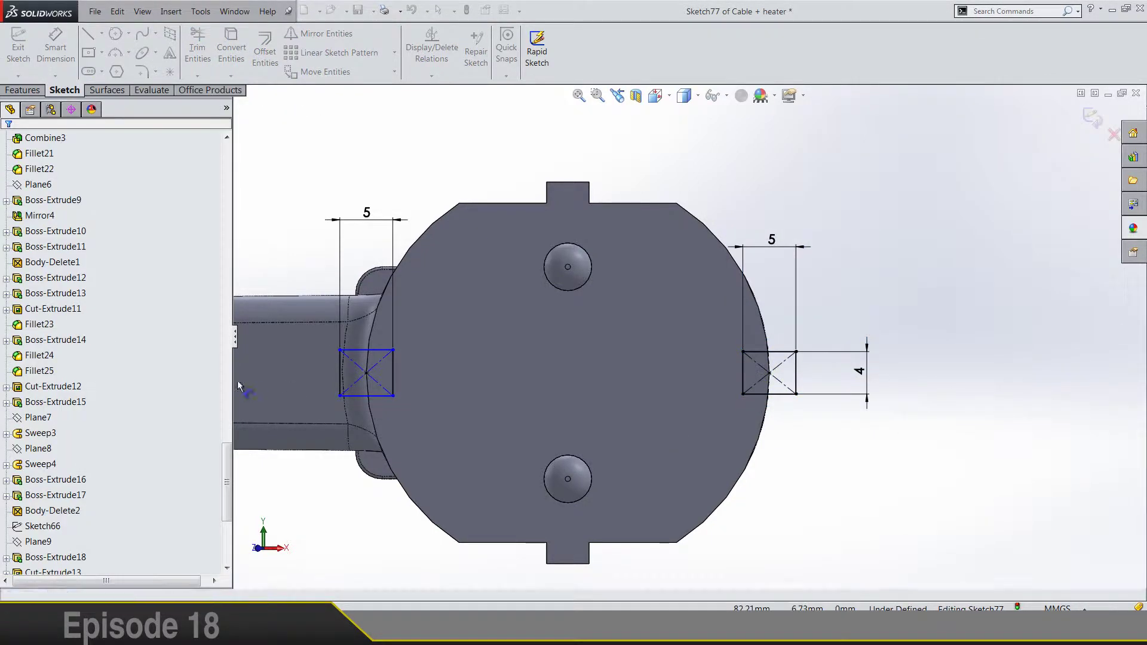
left_click(392, 373)
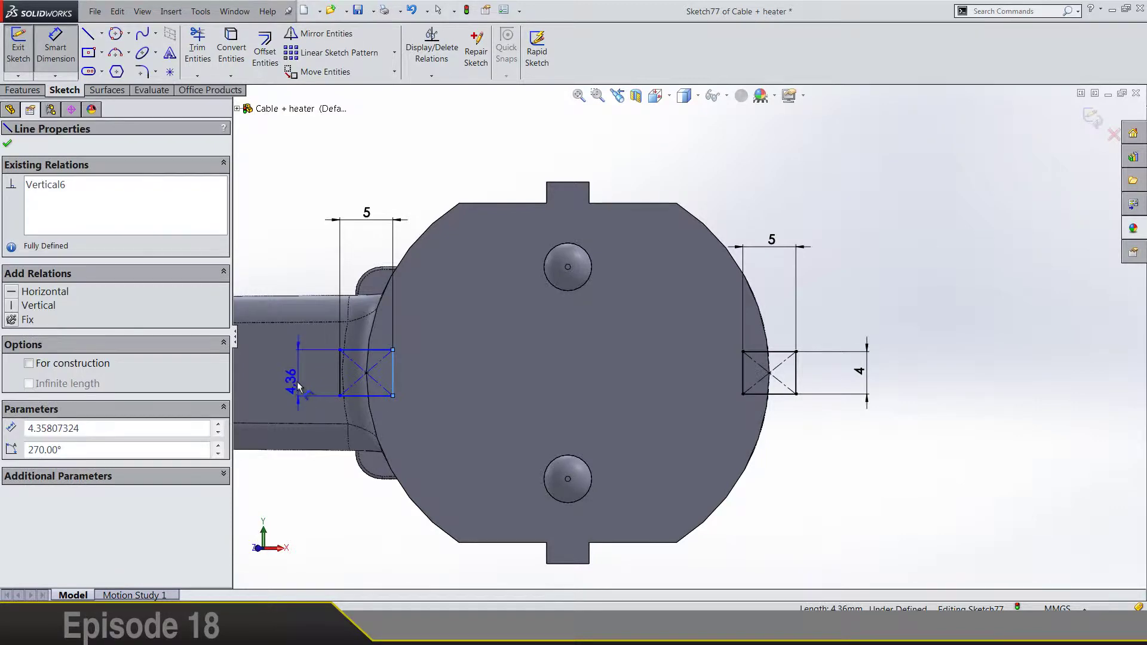
left_click(297, 386)
key("Return")
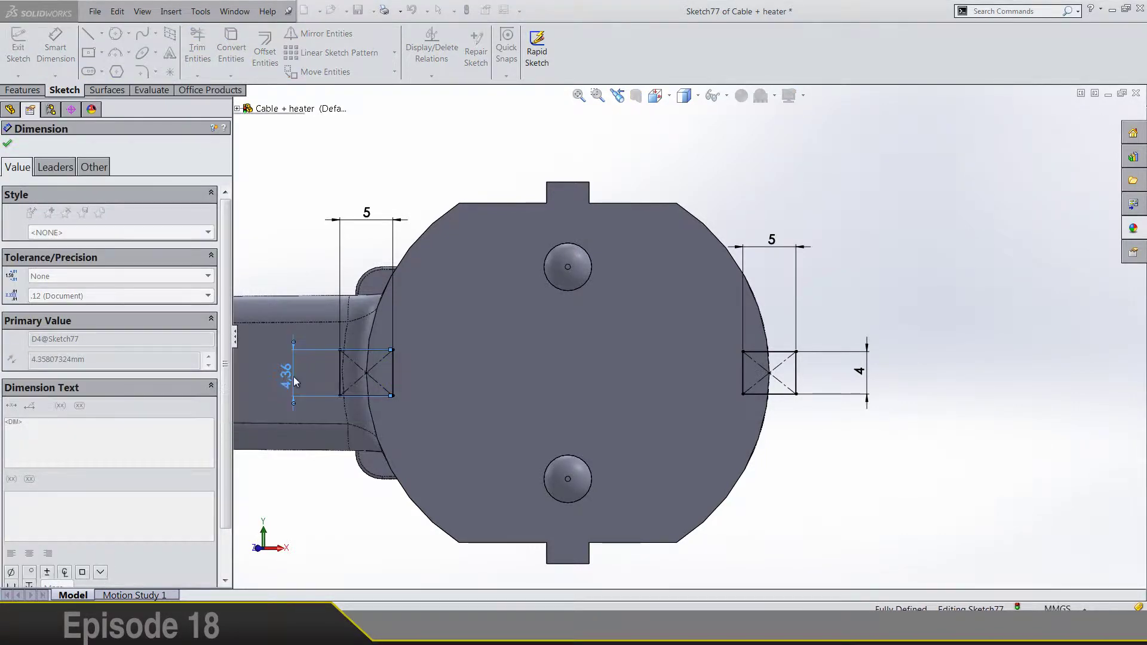
key("Escape")
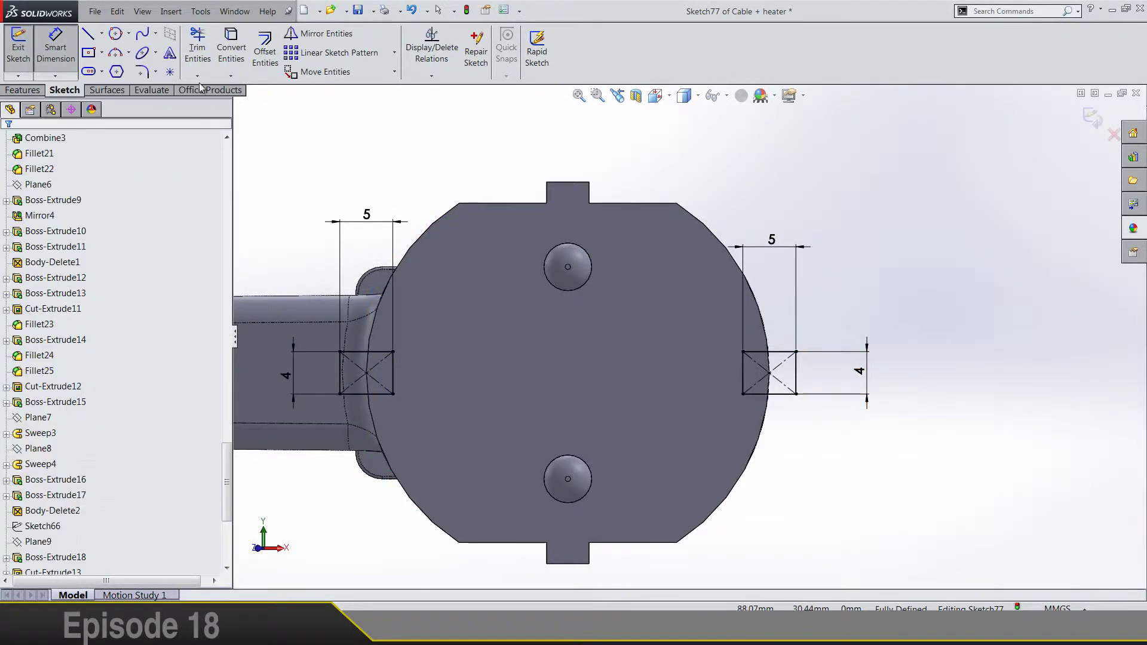
Draw a circle on the plug face, horizontal with the right rectangle's centre.
left_click(117, 34)
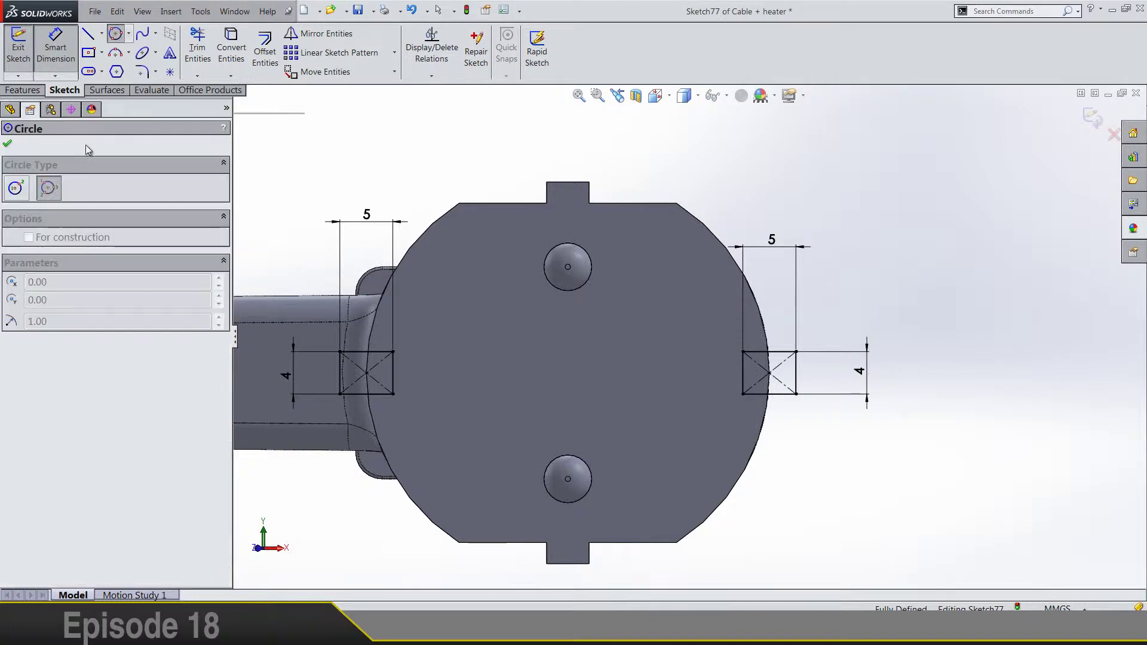
left_click(15, 189)
left_click_drag(651, 414, 660, 440)
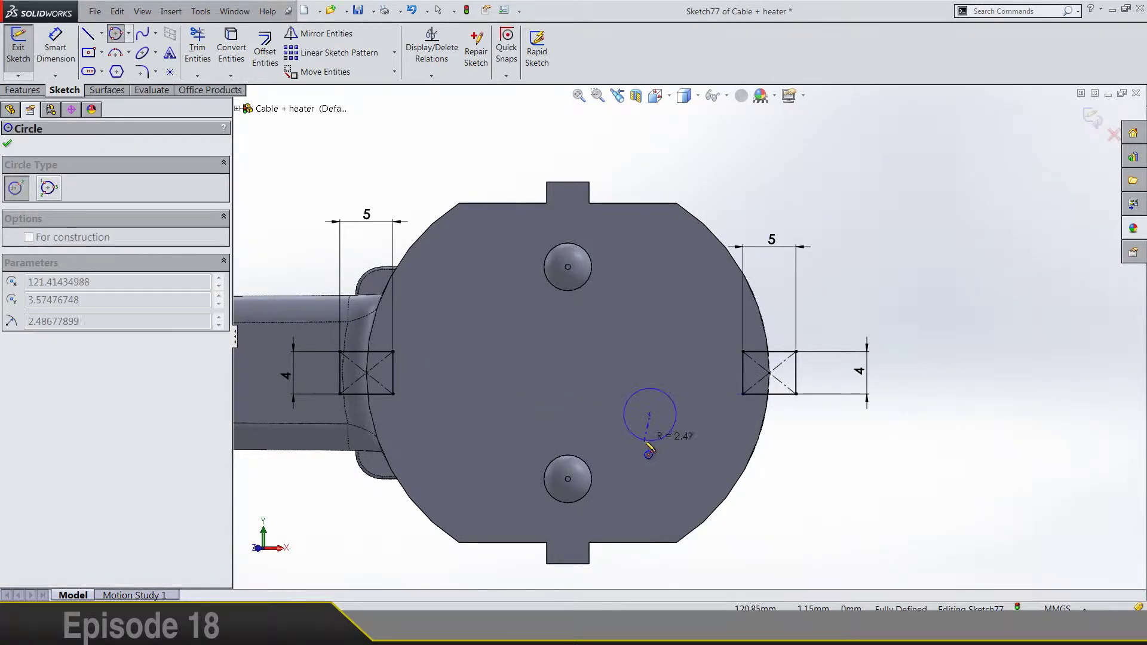
key("Escape")
left_click(650, 415)
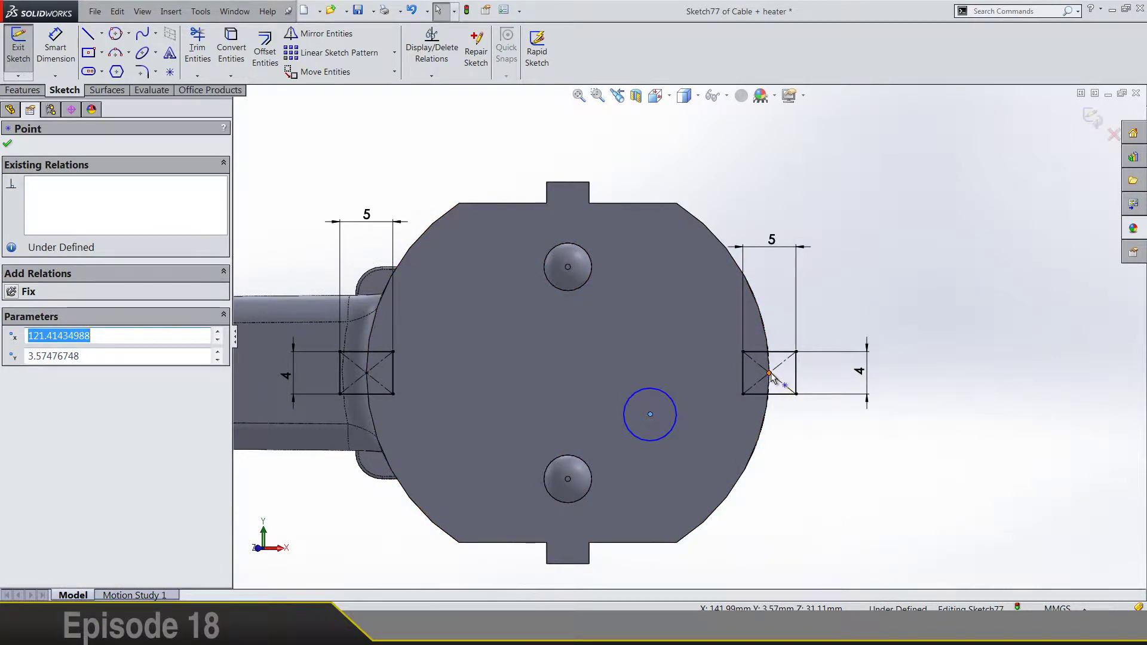
left_click(769, 375, "ctrl")
left_click(812, 329)
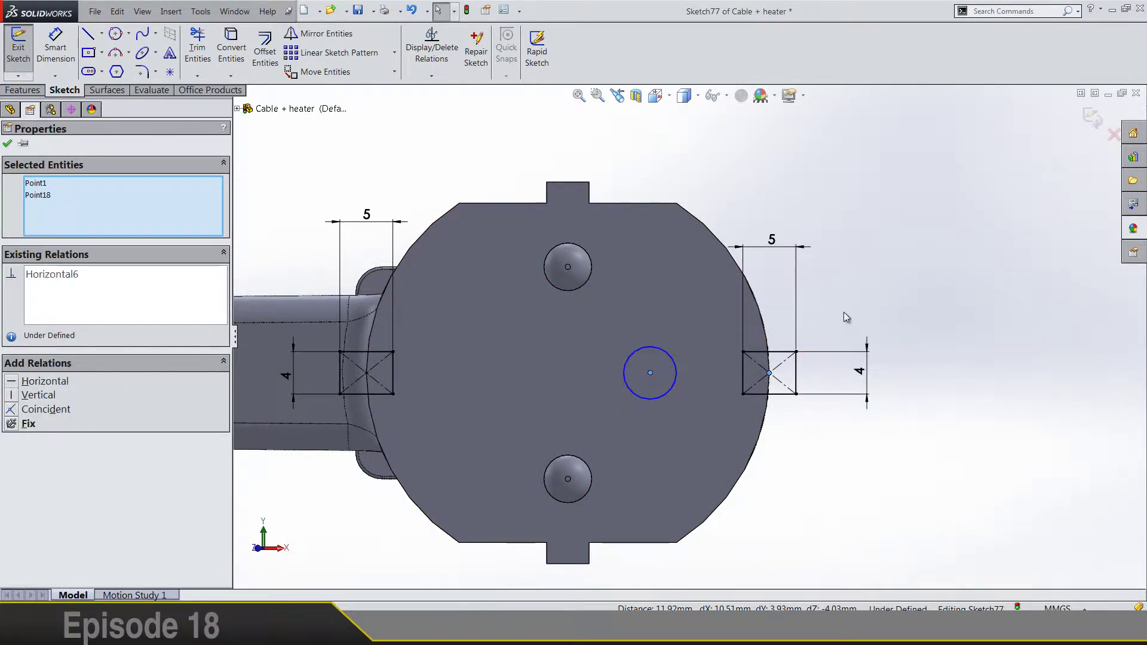
left_click(842, 308)
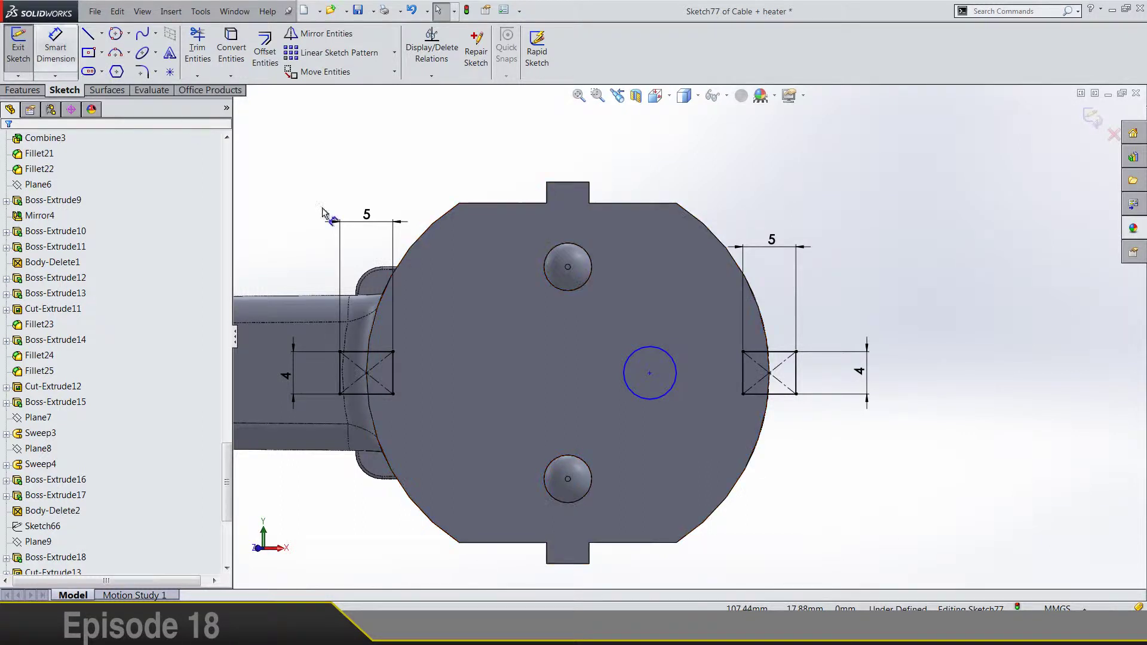
Dimension the circle 10 mm from the pins with a 4 mm diameter.
left_click(59, 53)
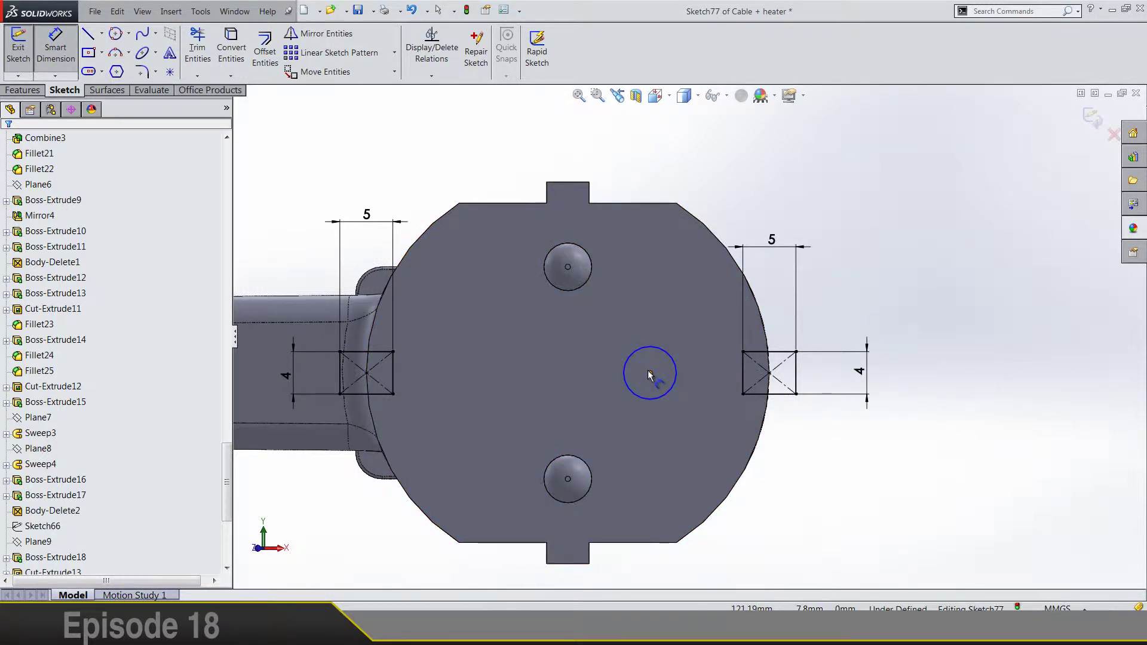
left_click(649, 374)
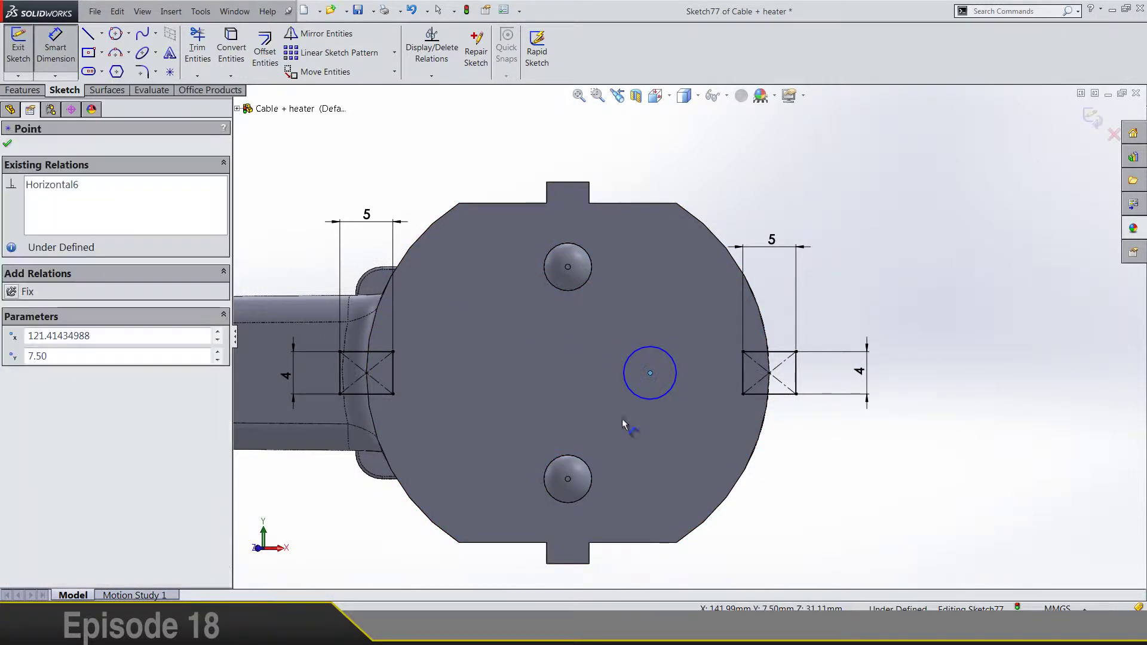
left_click(583, 446)
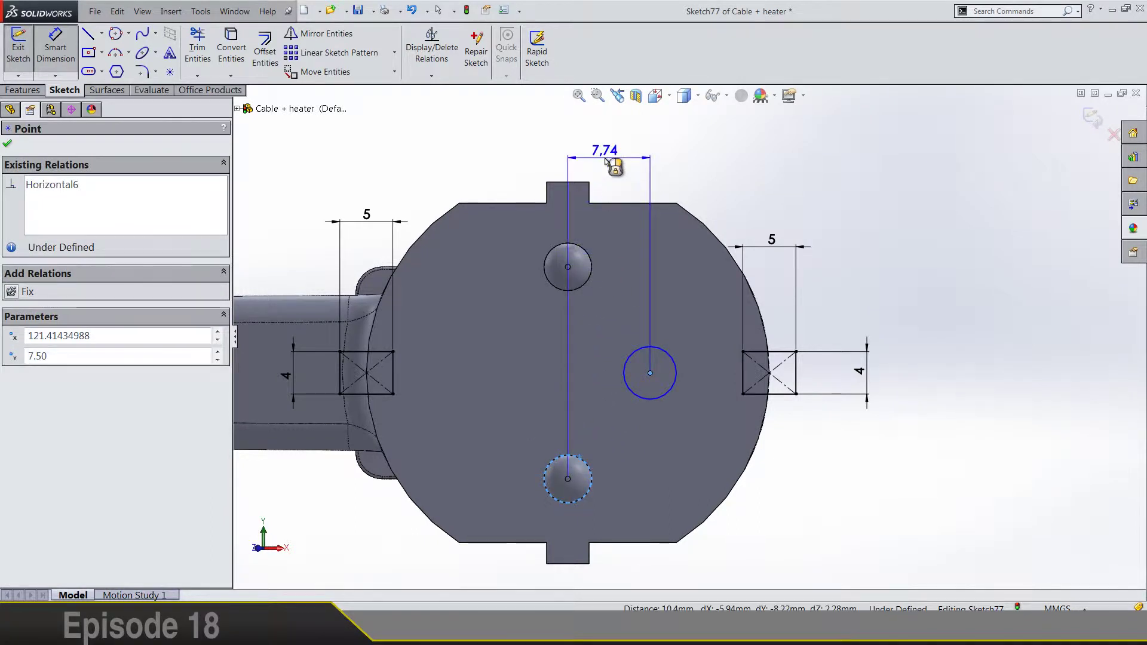
left_click(603, 154)
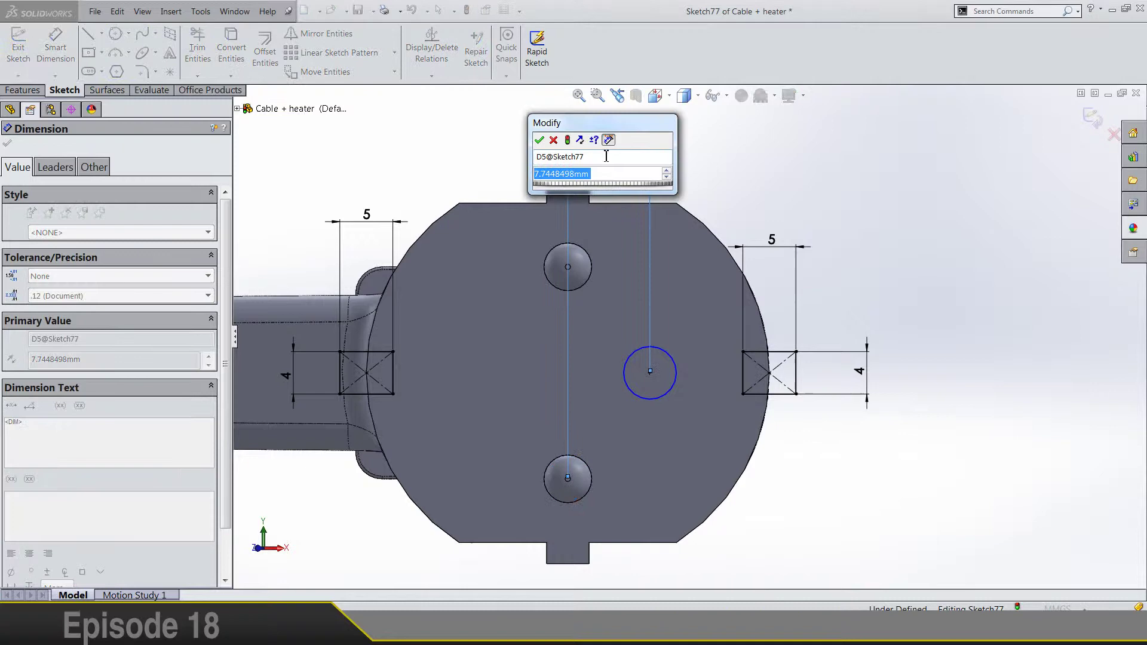
key("Return")
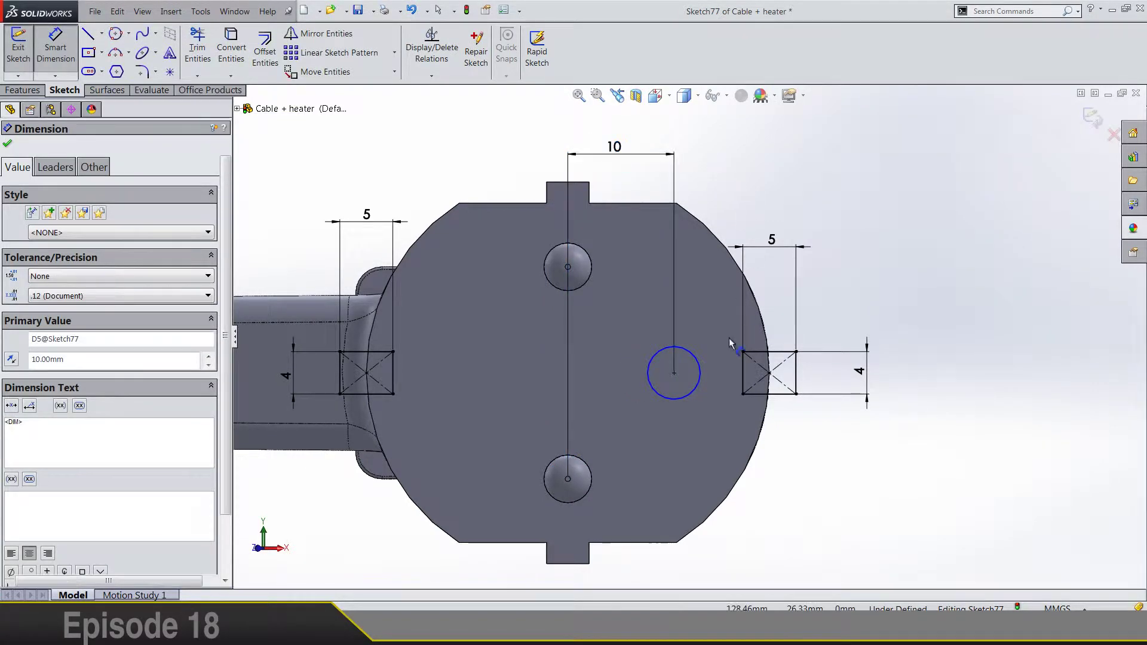
key("Escape")
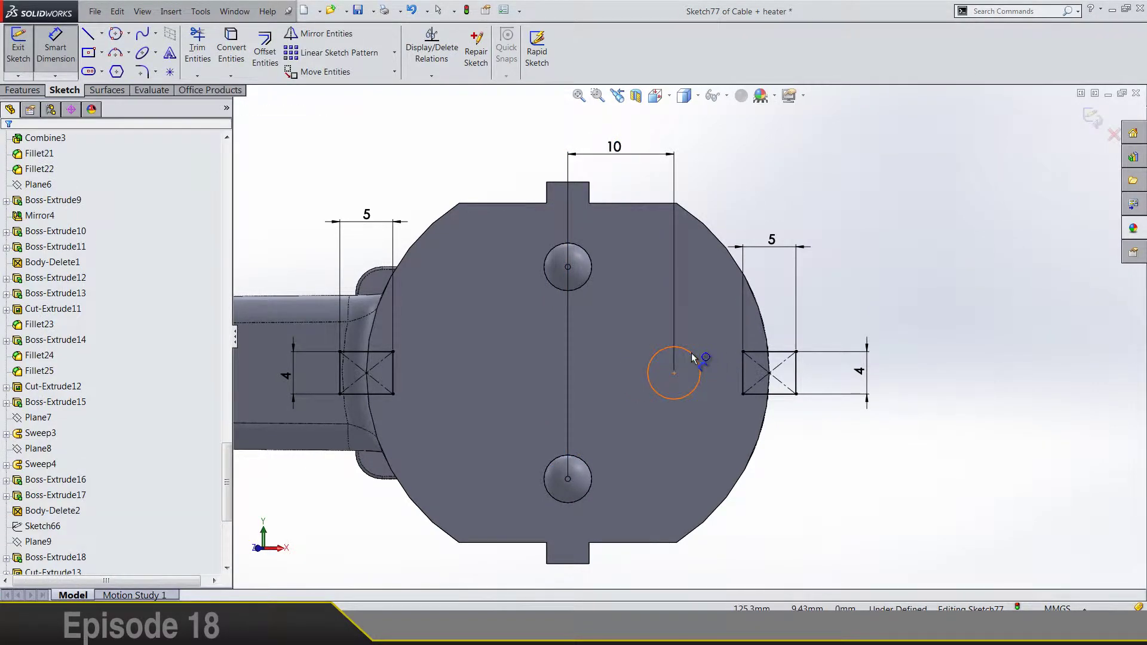
left_click(692, 357)
left_click(738, 187)
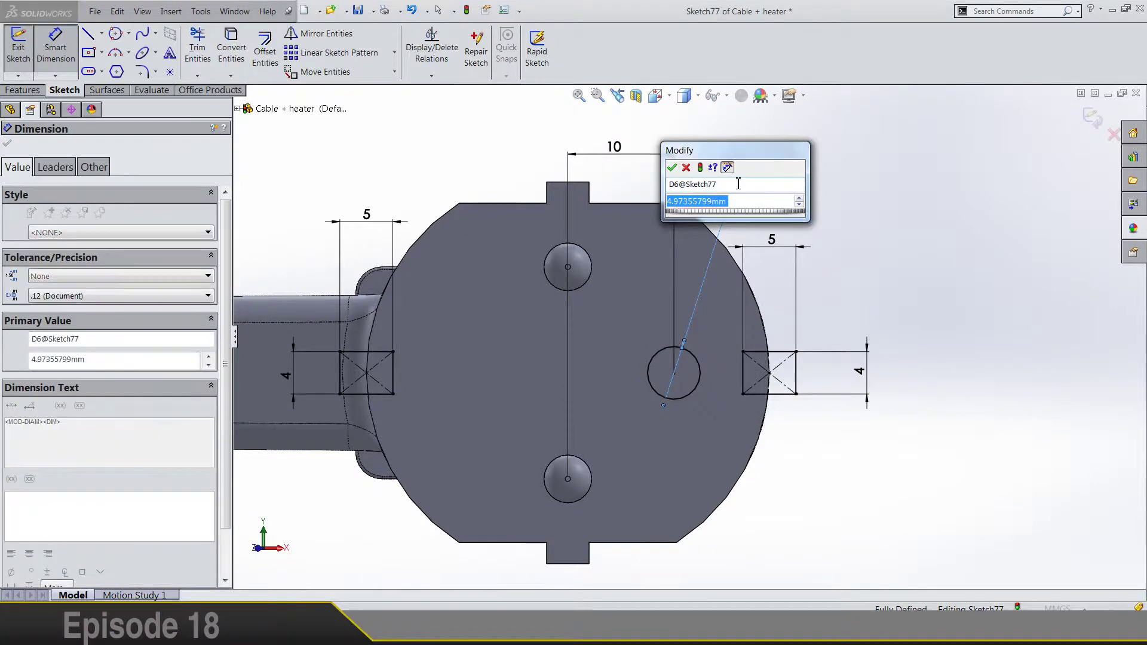
type("4")
key("Return")
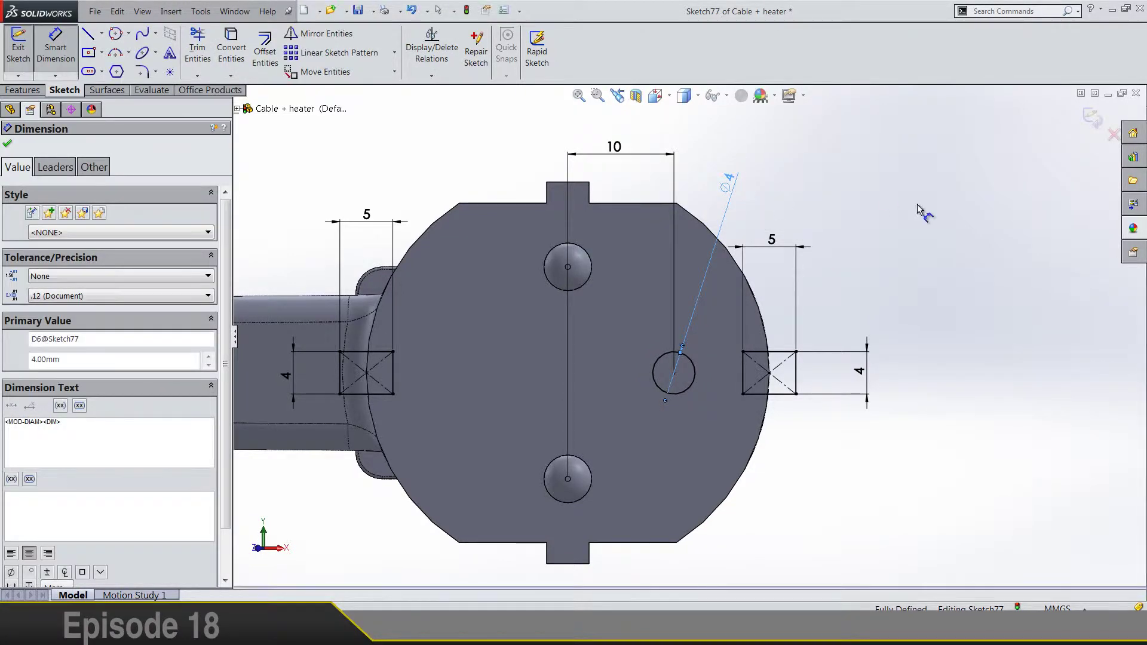
key("Escape")
Cut-extrude the plug sketch 15 mm deep into the plug face.
left_click(18, 45)
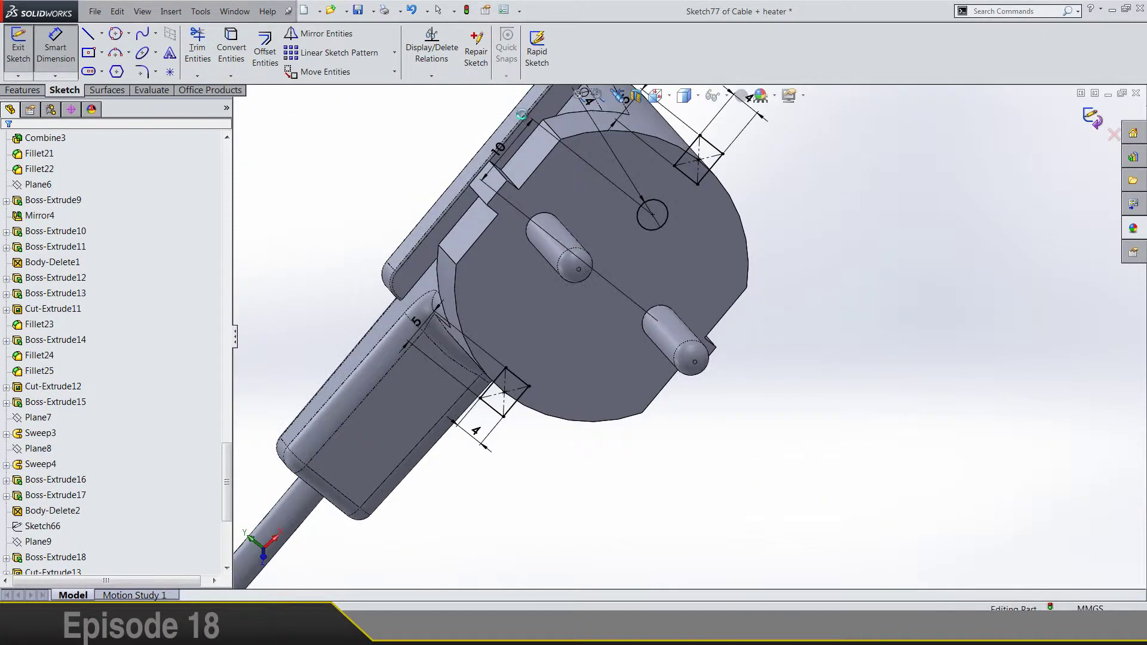
left_click(220, 54)
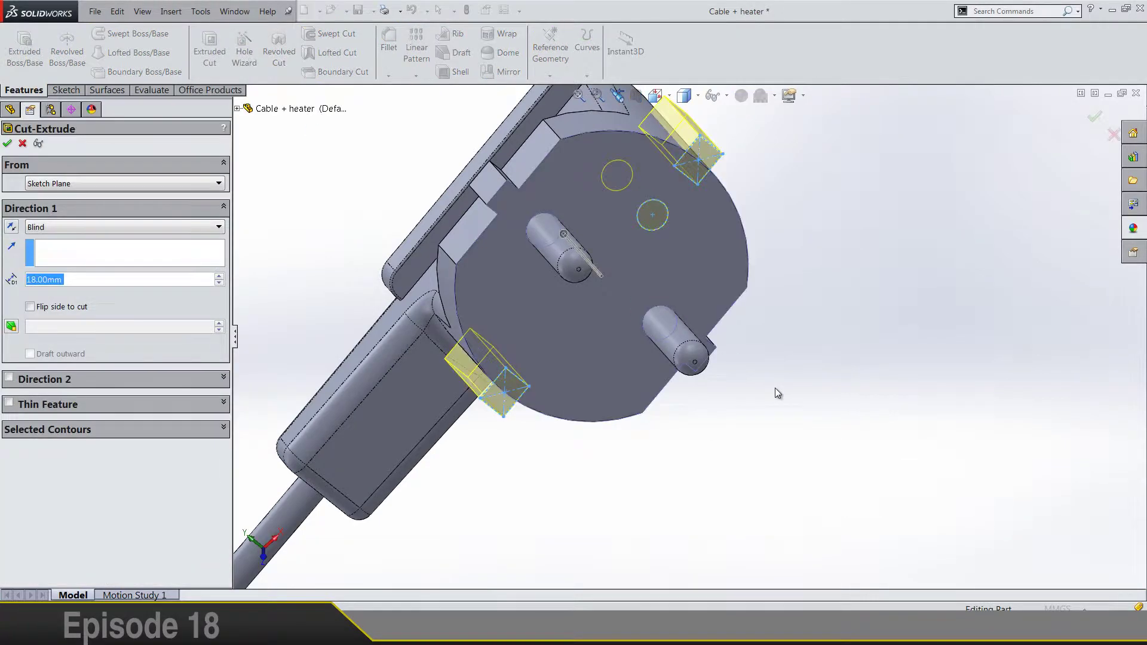
type("15")
key("Return")
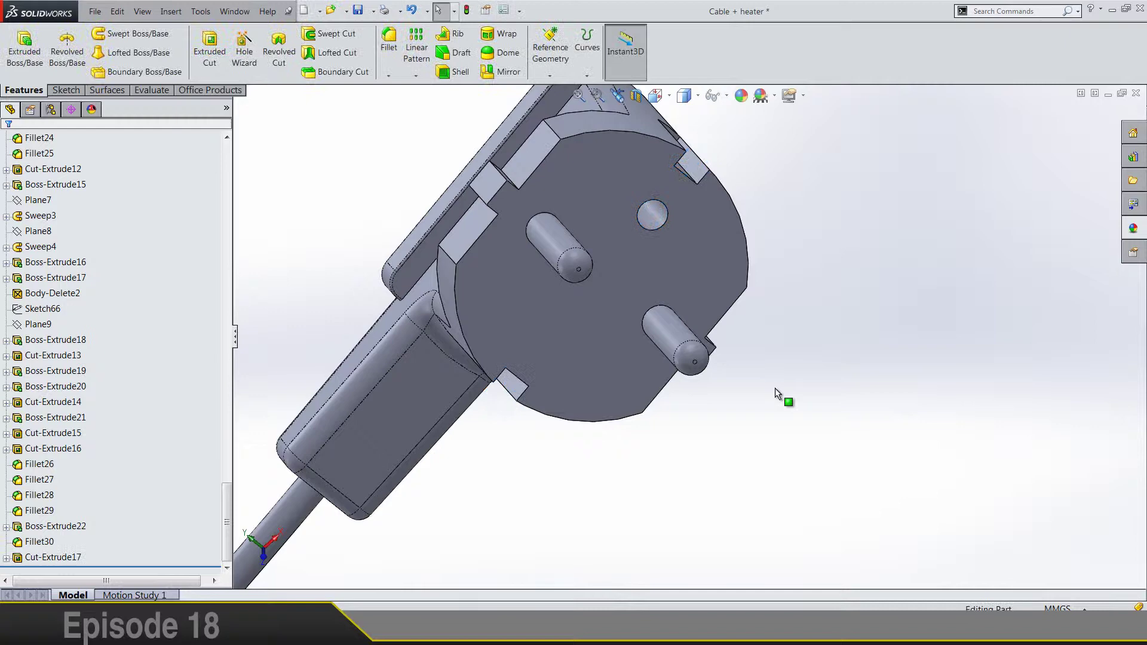
middle_click_drag(775, 388, 812, 387)
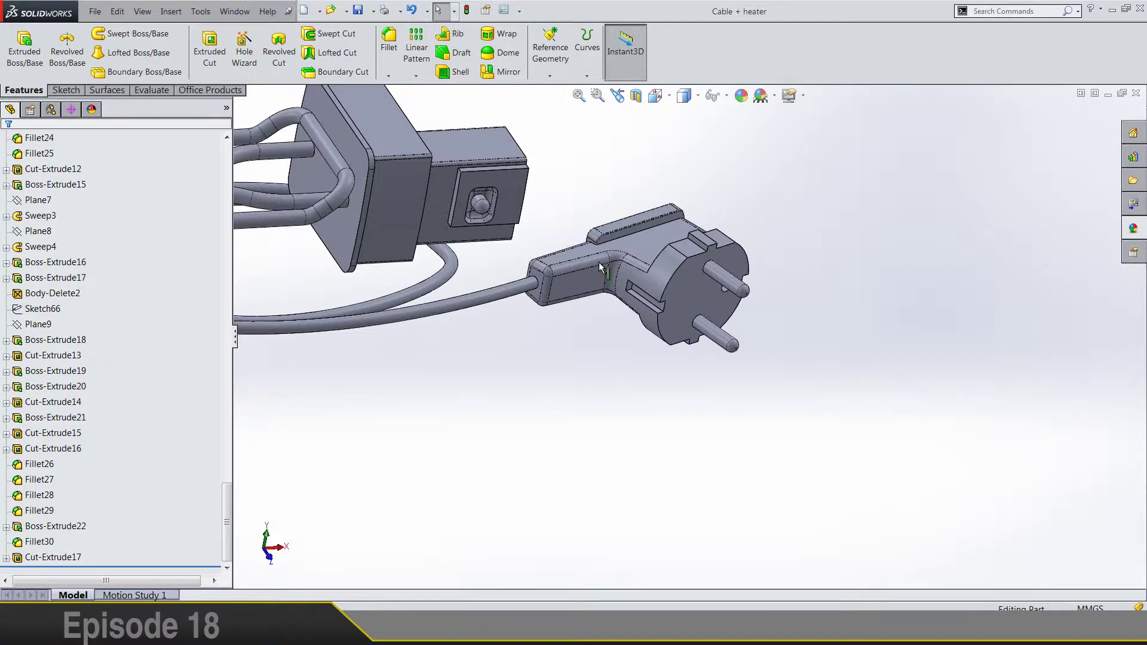
Switch to the Front view and start a new sketch on Plane8.
middle_click_drag(580, 268, 642, 102)
left_click(637, 97)
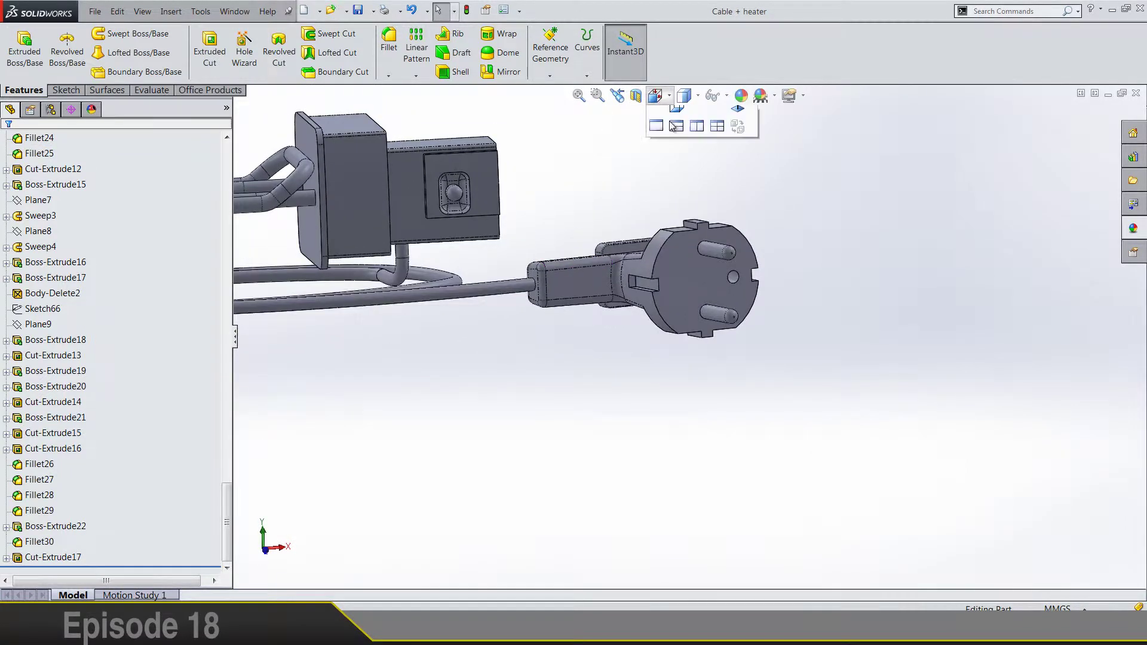
left_click(679, 146)
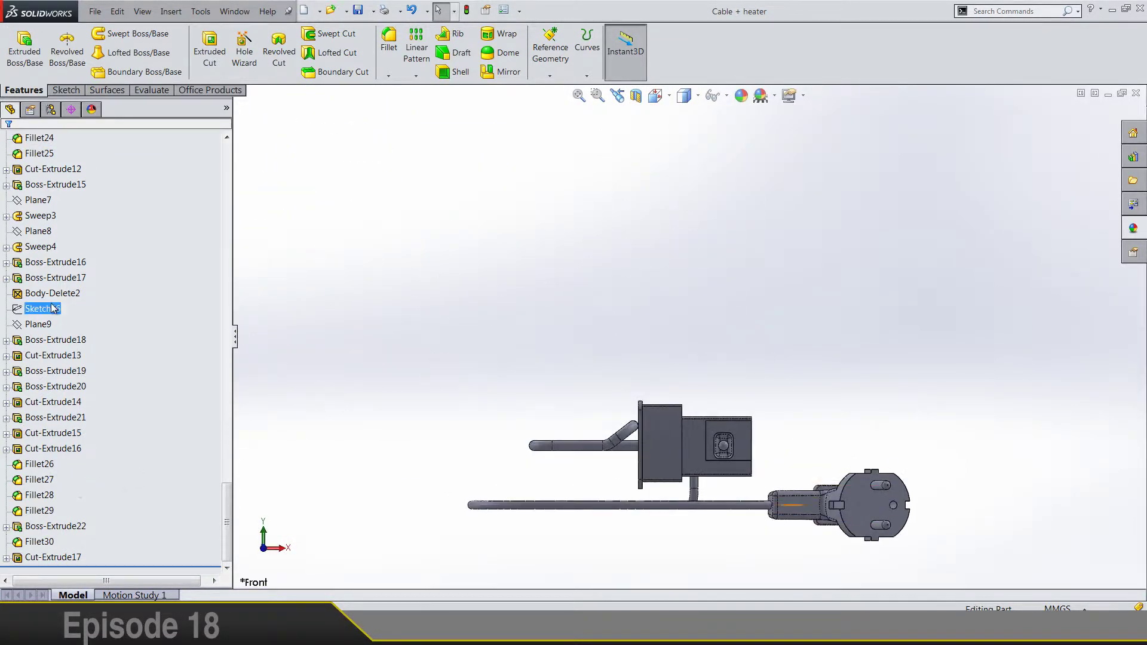
left_click(41, 232)
scroll(538, 436, "down", 7)
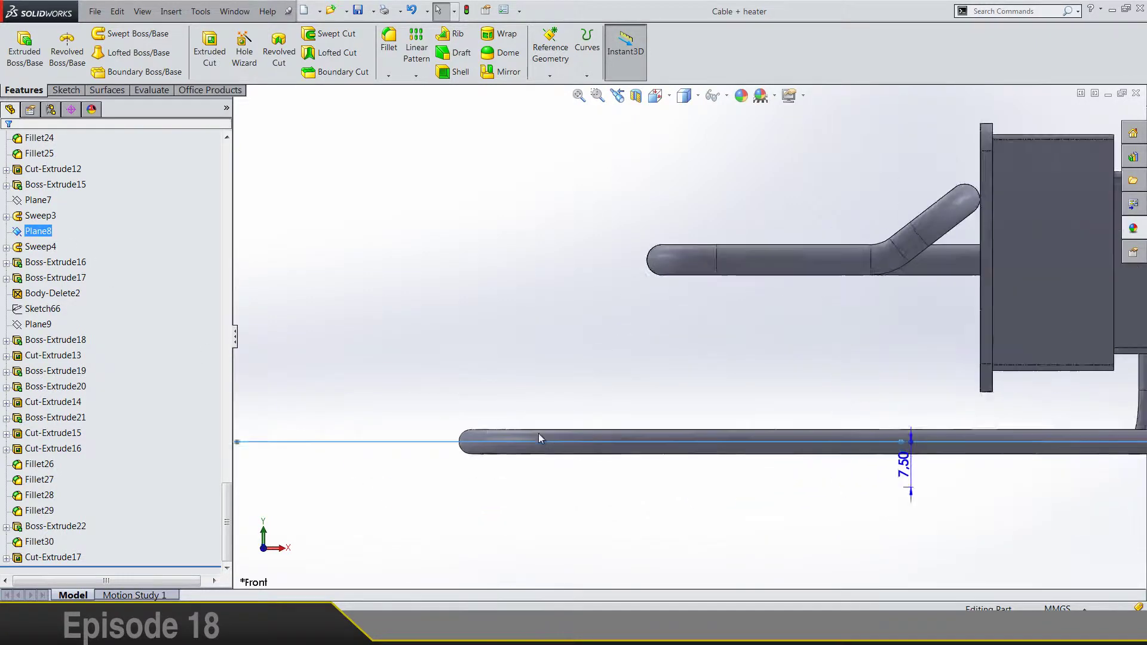
scroll(489, 449, "up", 4)
left_click(40, 216, "ctrl")
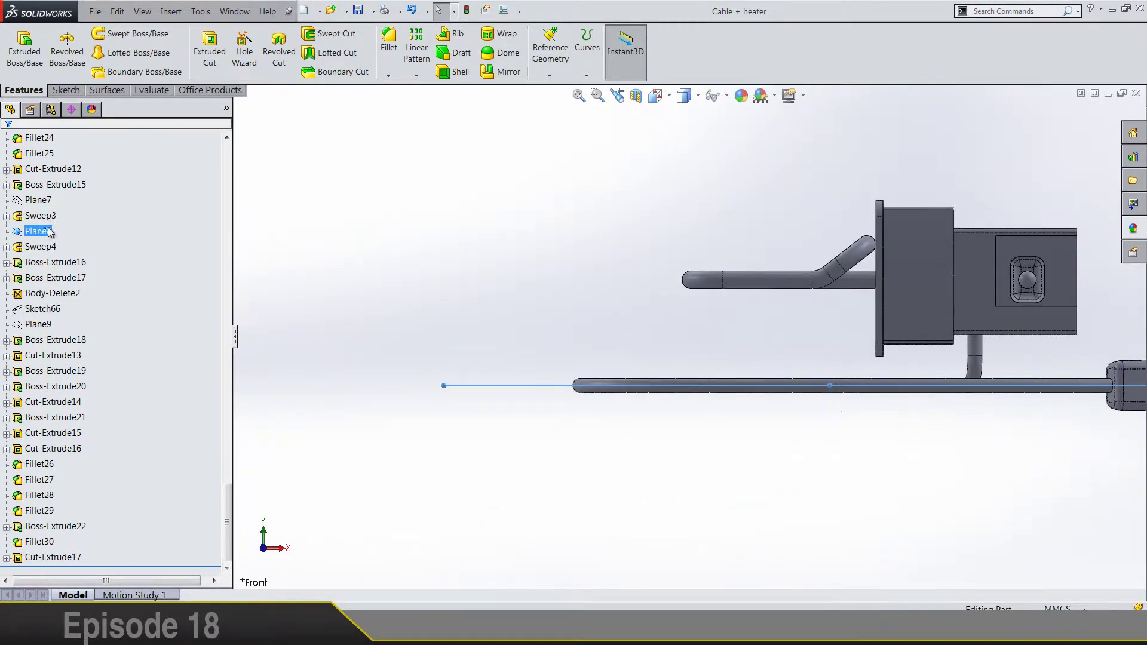
right_click(49, 233)
left_click(62, 194)
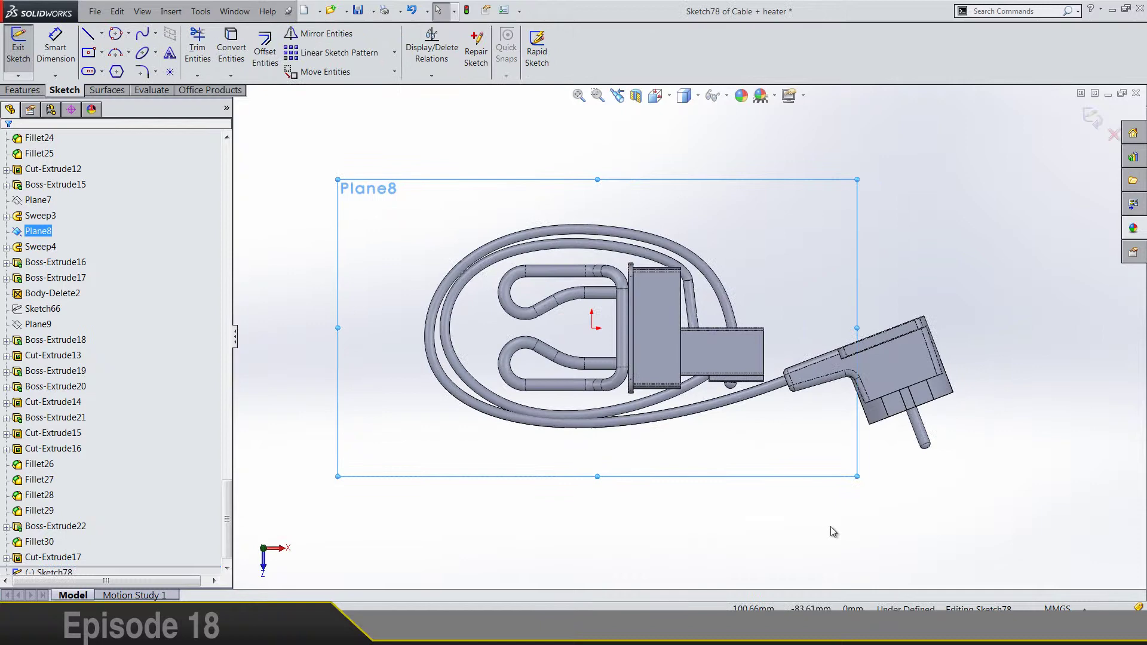
scroll(811, 343, "down", 6)
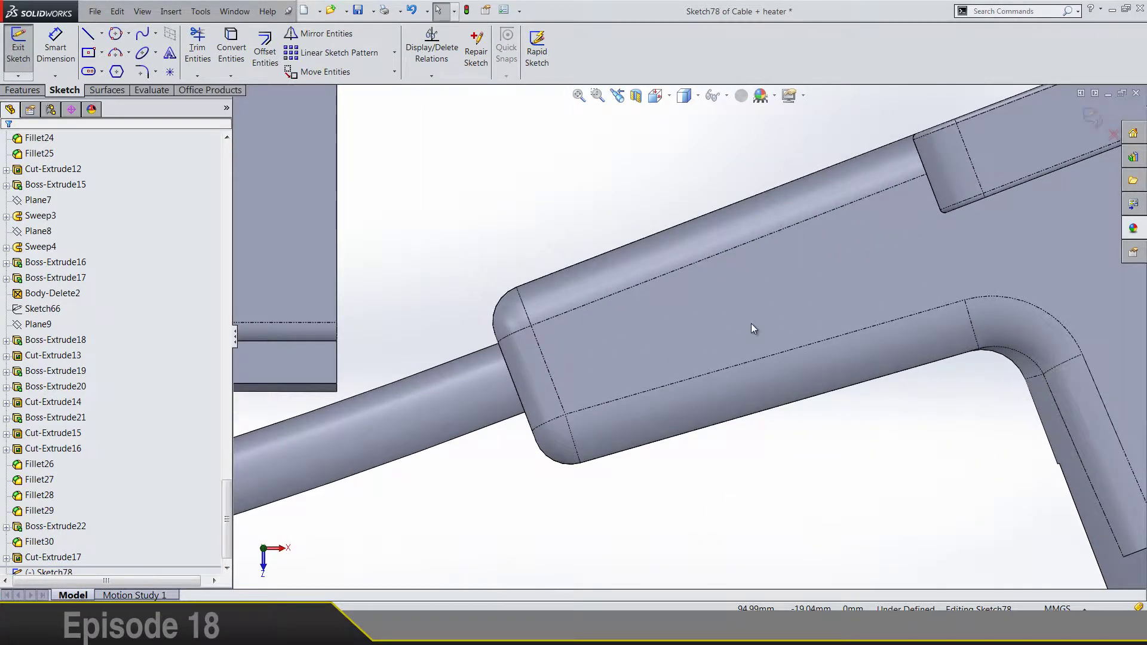
Draw a narrow 3 Point Corner Rectangle slanted across the plug neck.
left_click(90, 53)
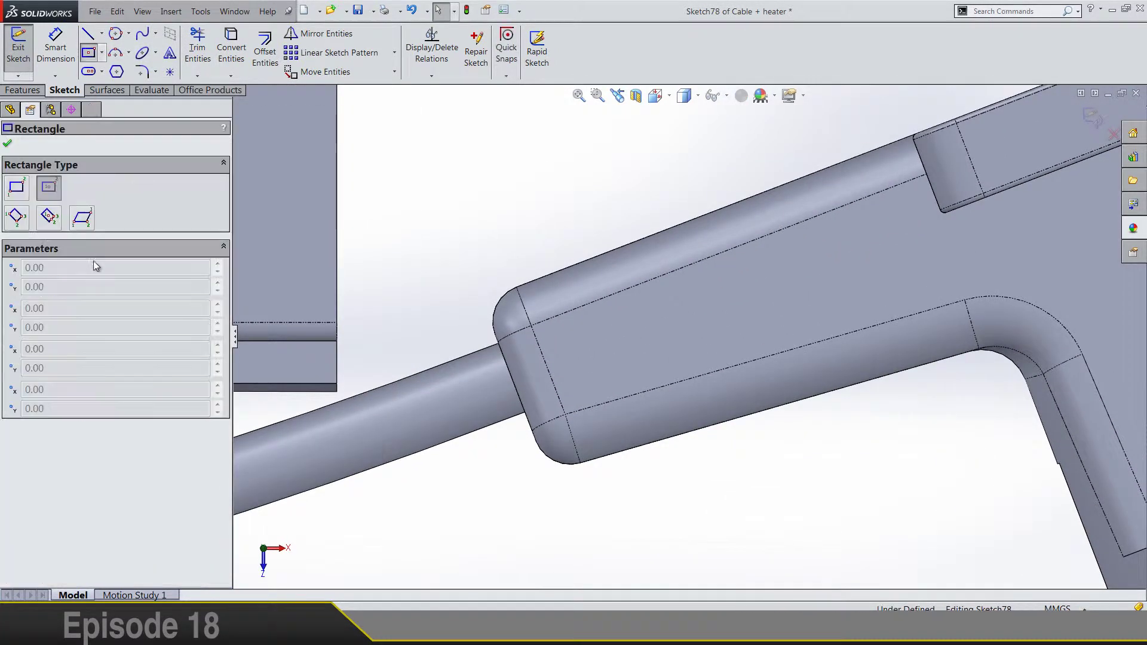
left_click(23, 219)
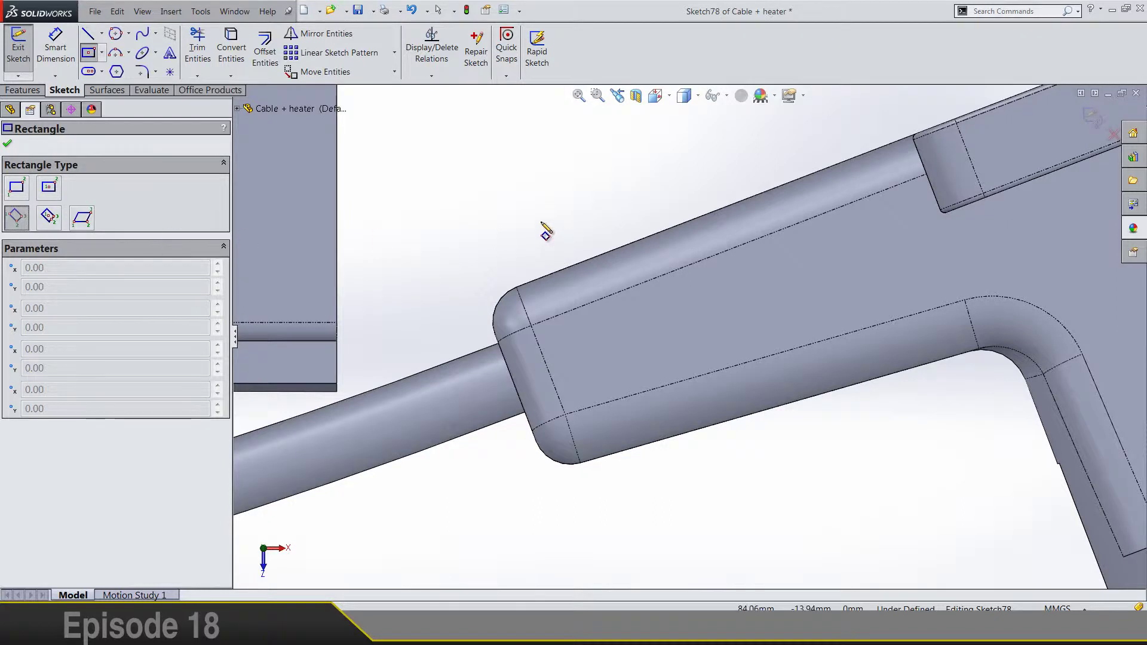
left_click(557, 212)
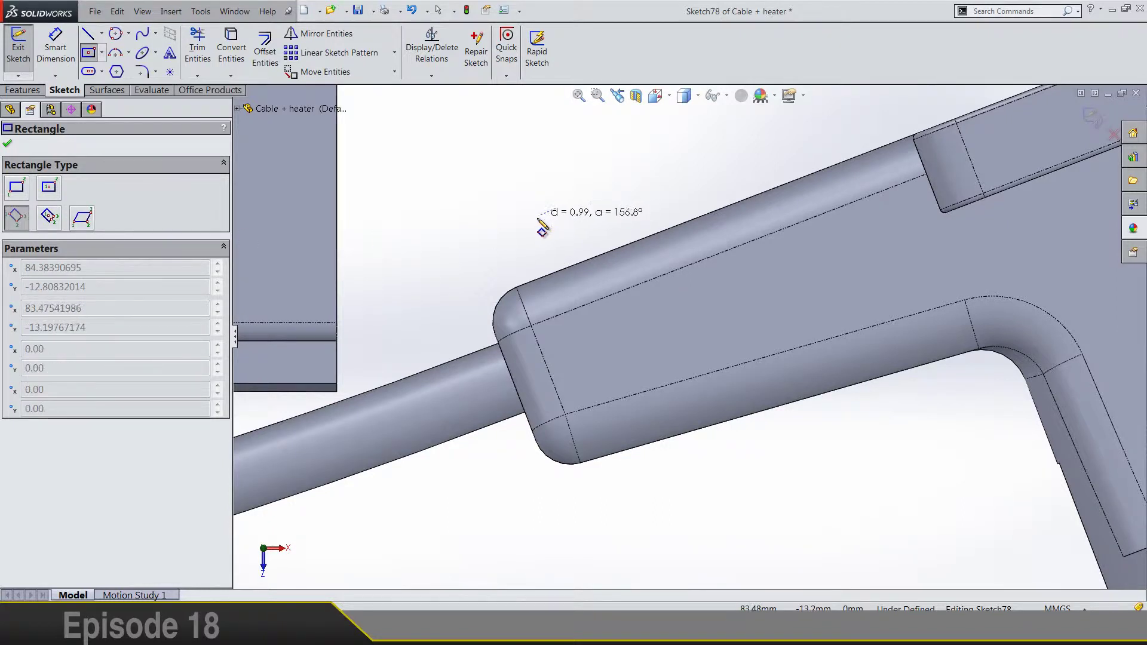
left_click(532, 218)
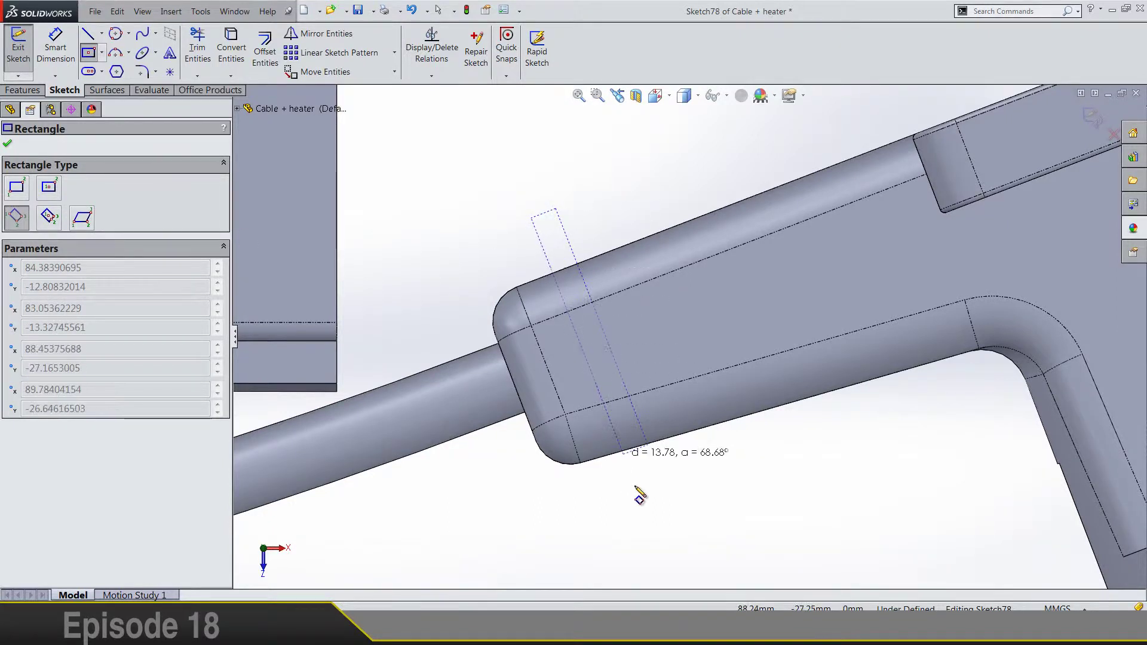
left_click(651, 525)
key("Escape")
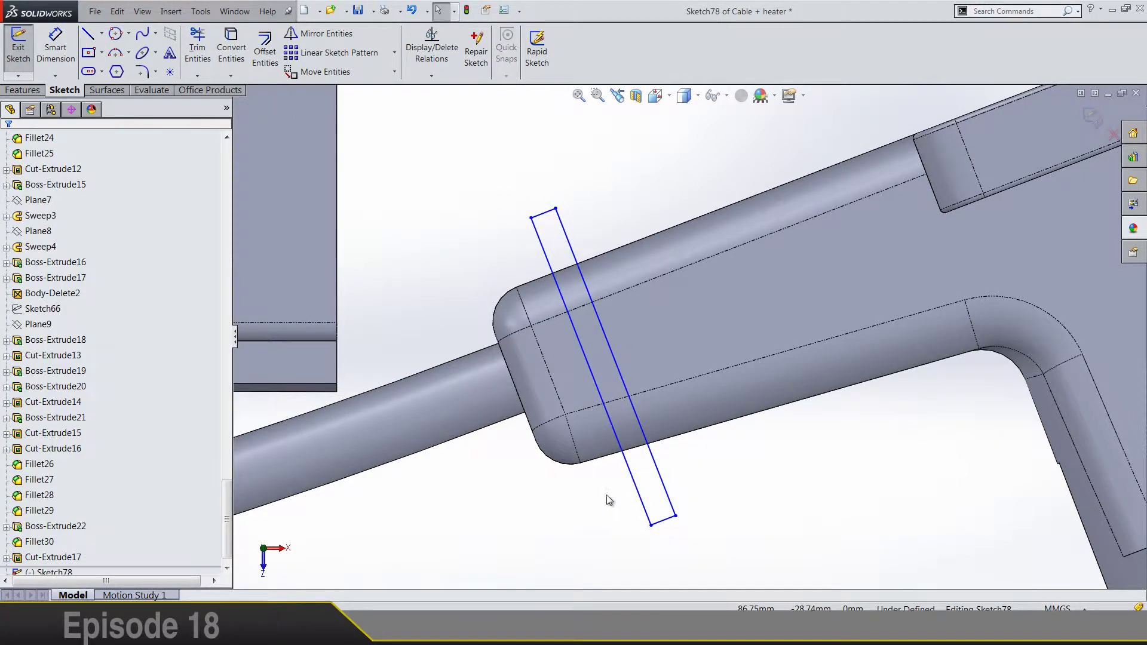
Make the rectangle's two long sides parallel.
left_click(642, 501)
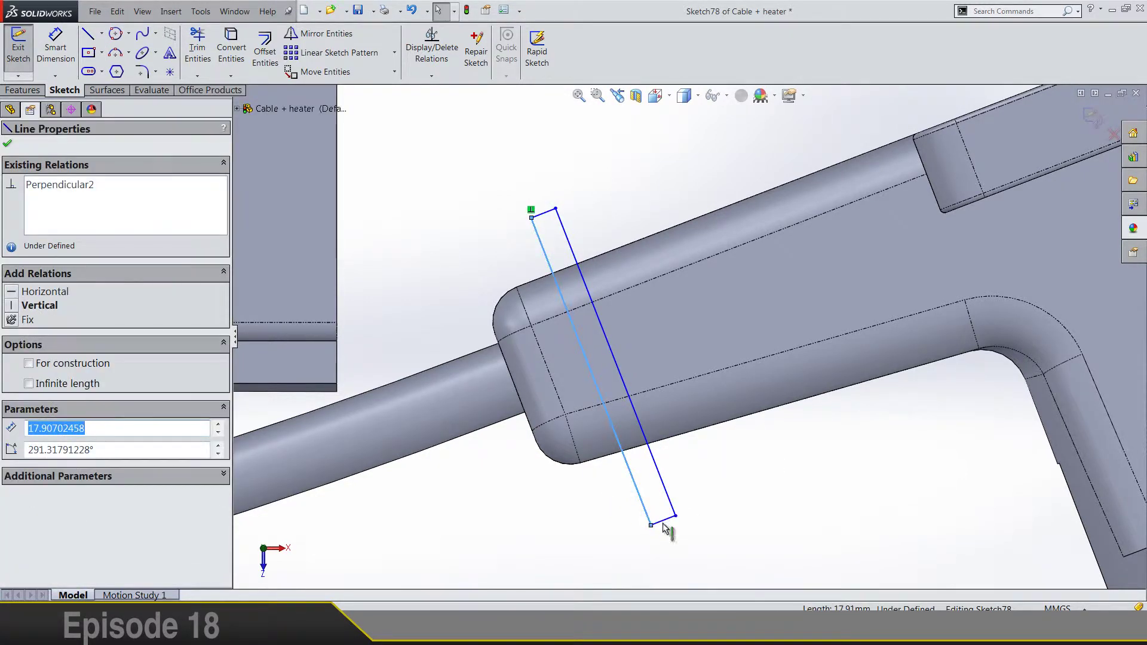
left_click(667, 495, "ctrl")
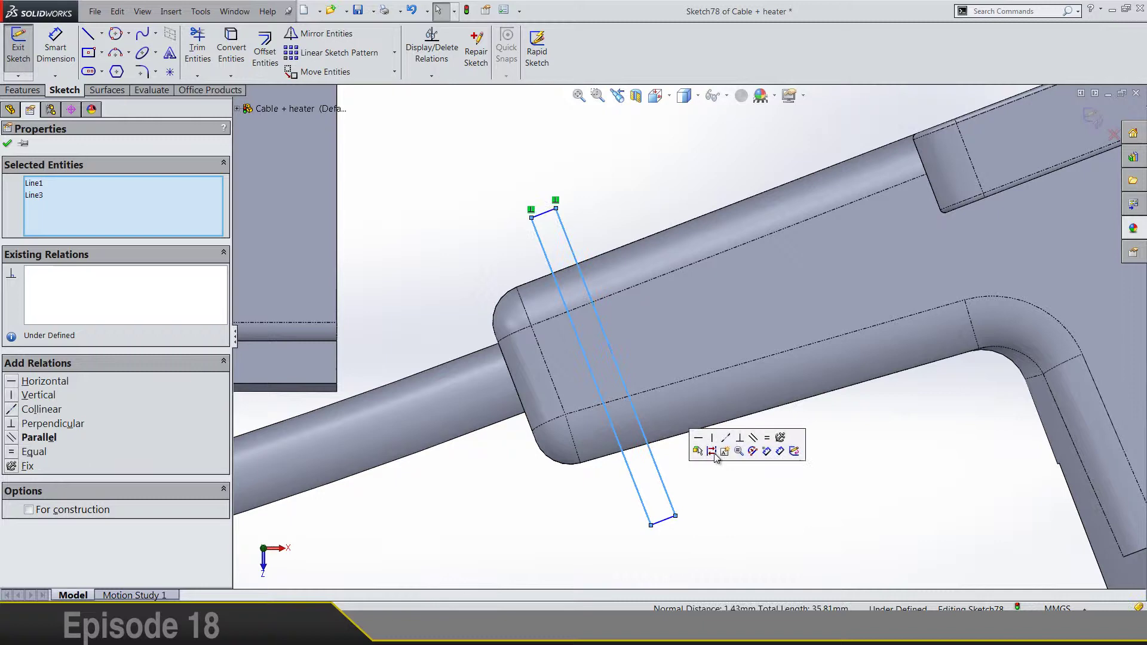
left_click(752, 438)
key("Escape")
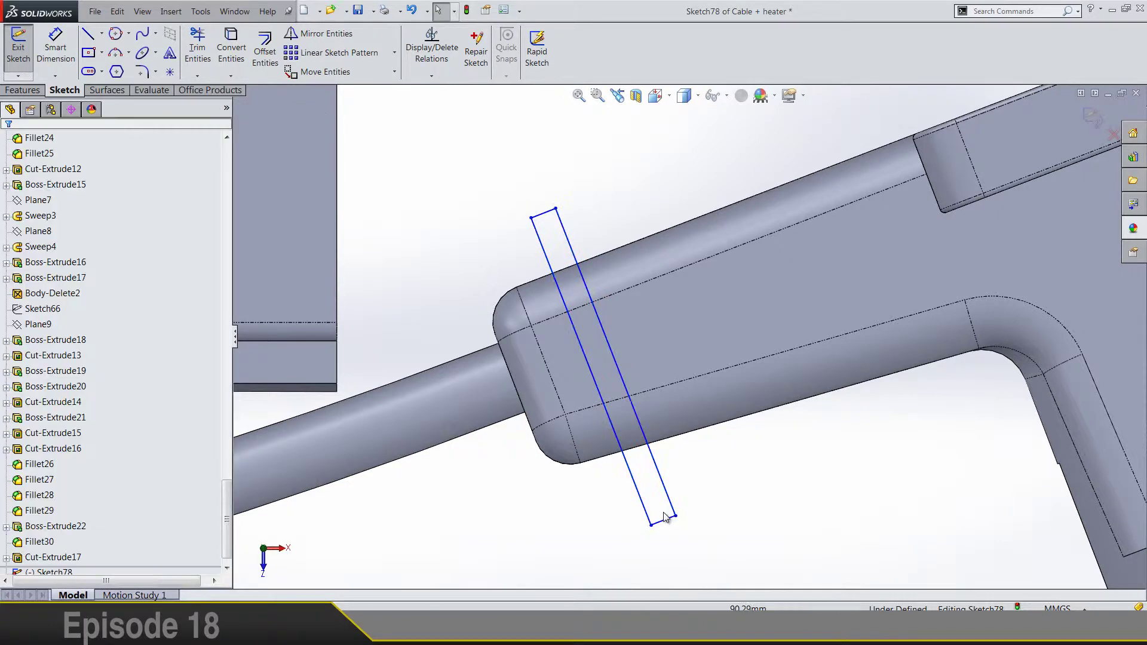
Make the rectangle's two short sides parallel.
left_click(664, 523)
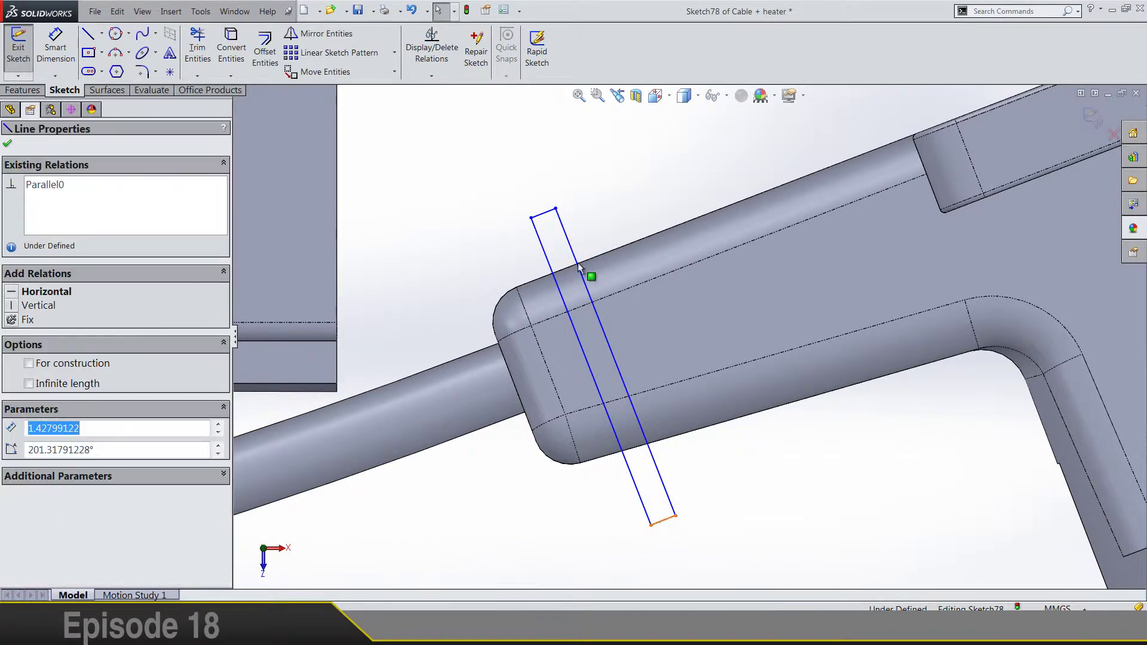
left_click(543, 215, "ctrl")
left_click(578, 206)
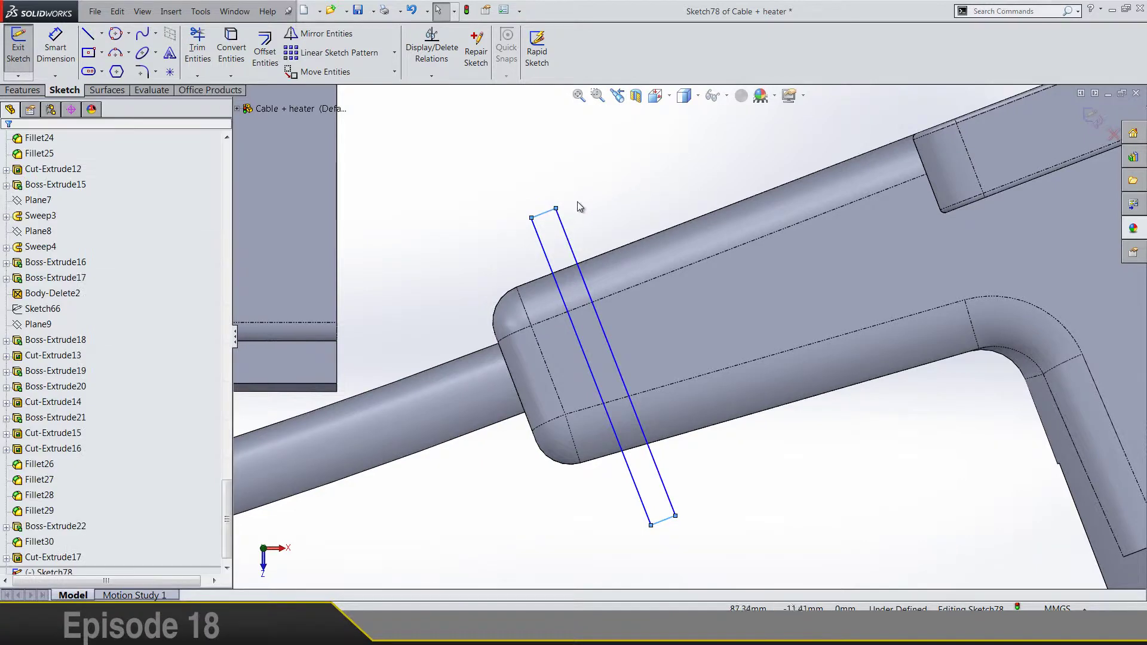
left_click(560, 221)
left_click(545, 213, "ctrl")
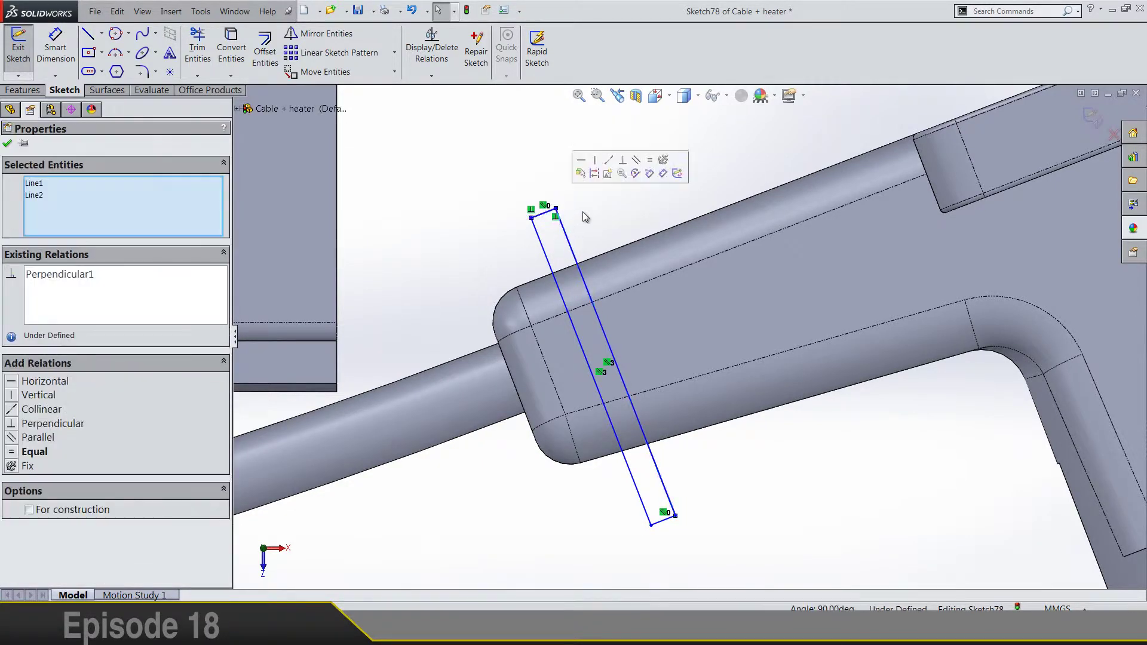
left_click(619, 159)
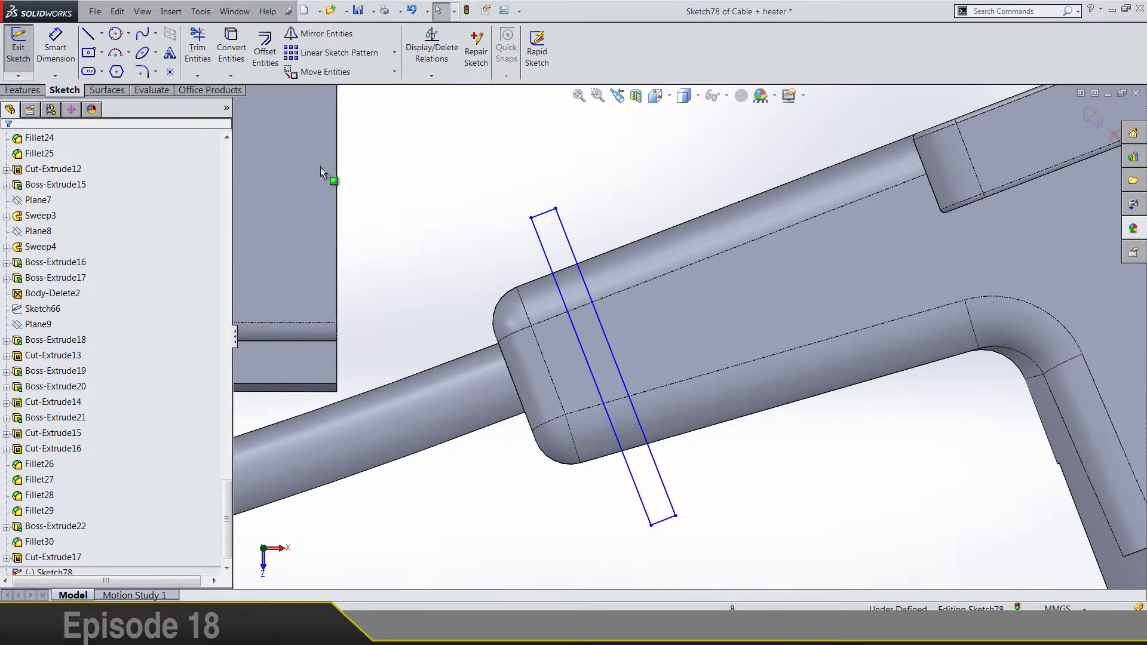
Make the rectangle's left side parallel to the plug body's edge.
left_click(583, 350, "ctrl")
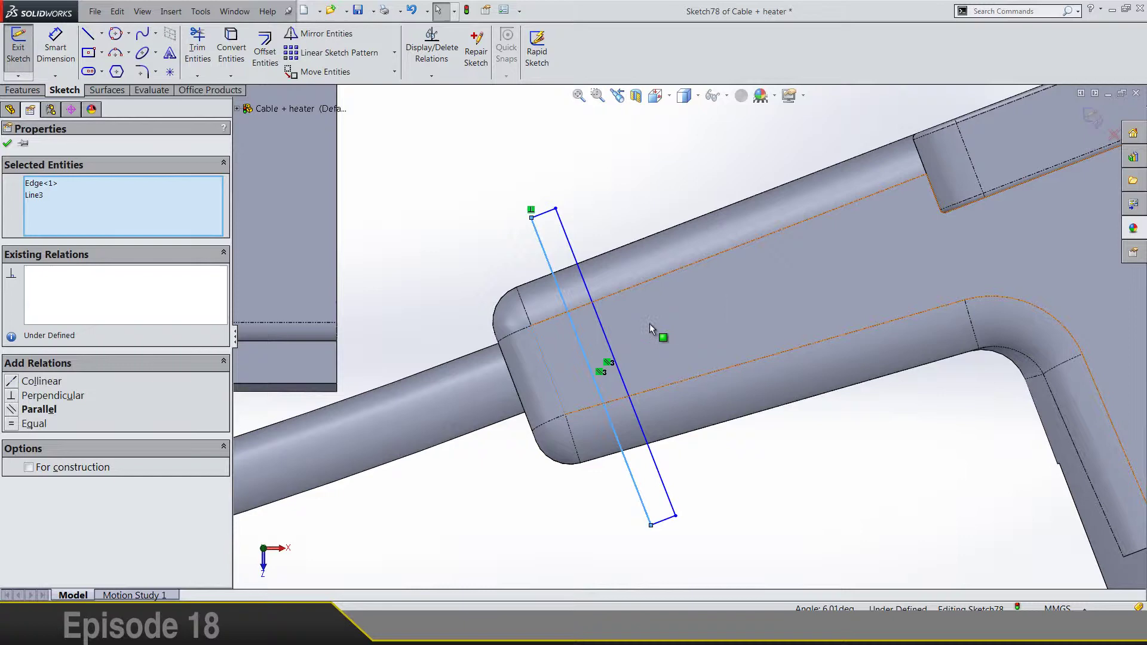
left_click(756, 341)
left_click(748, 454)
scroll(747, 448, "down", 3)
middle_click_drag(746, 447, 691, 359)
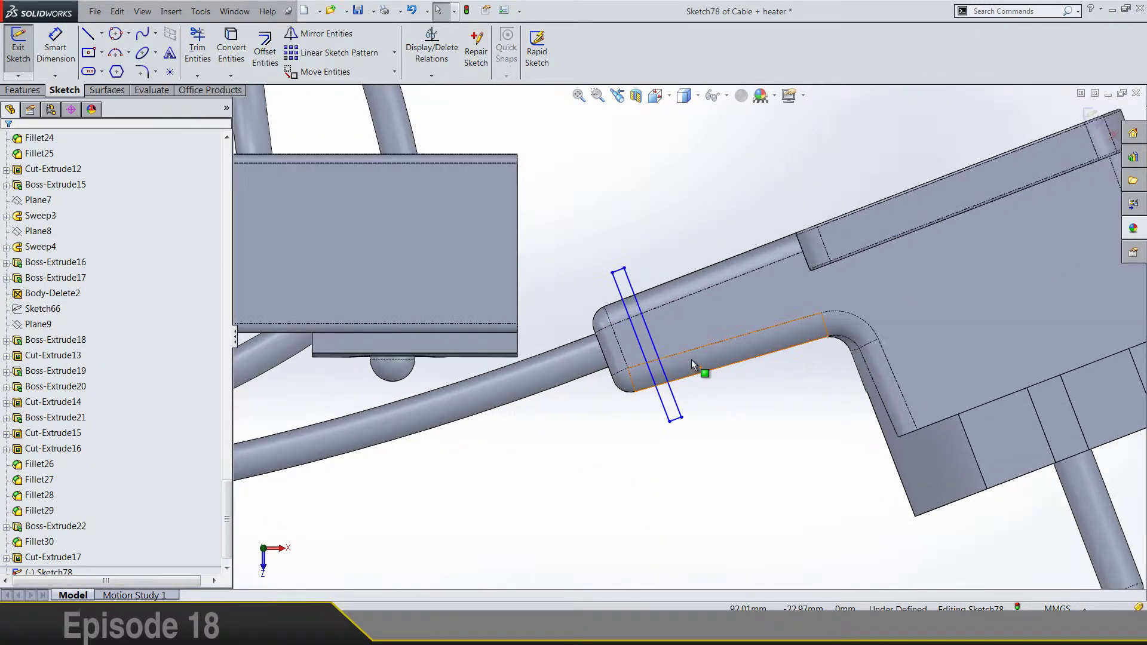
scroll(691, 360, "down", 3)
key("d")
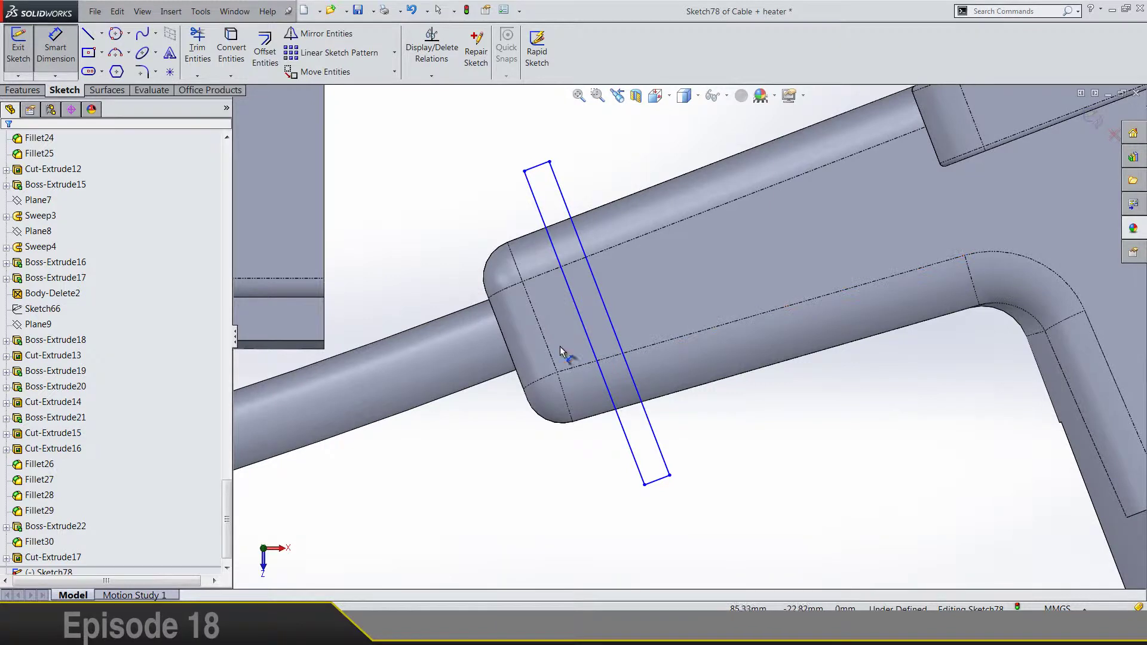
Dimension the rectangle 2 mm from the plug body's end and 1 mm wide.
left_click(545, 341)
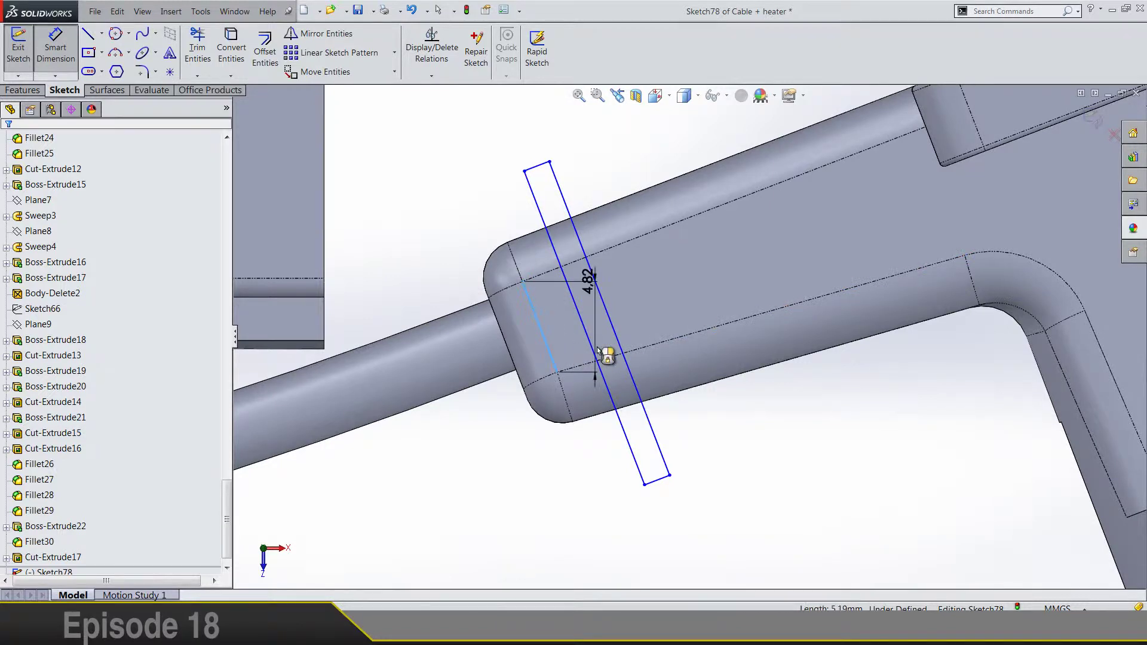
left_click(591, 350)
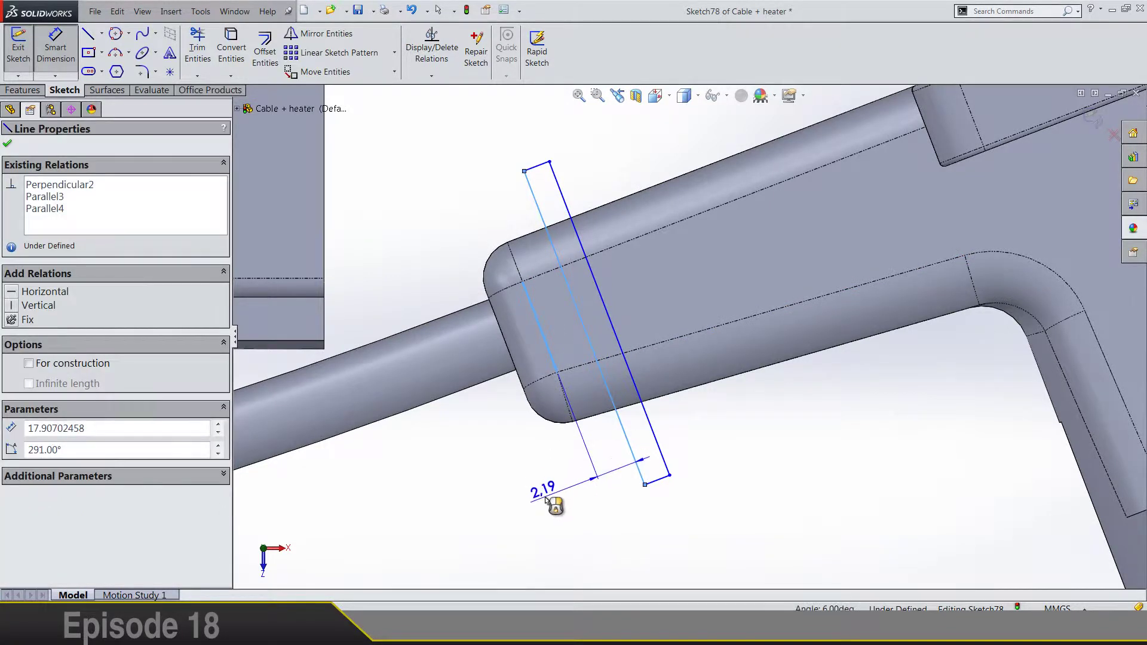
left_click(546, 502)
type("2.00mm")
key("Return")
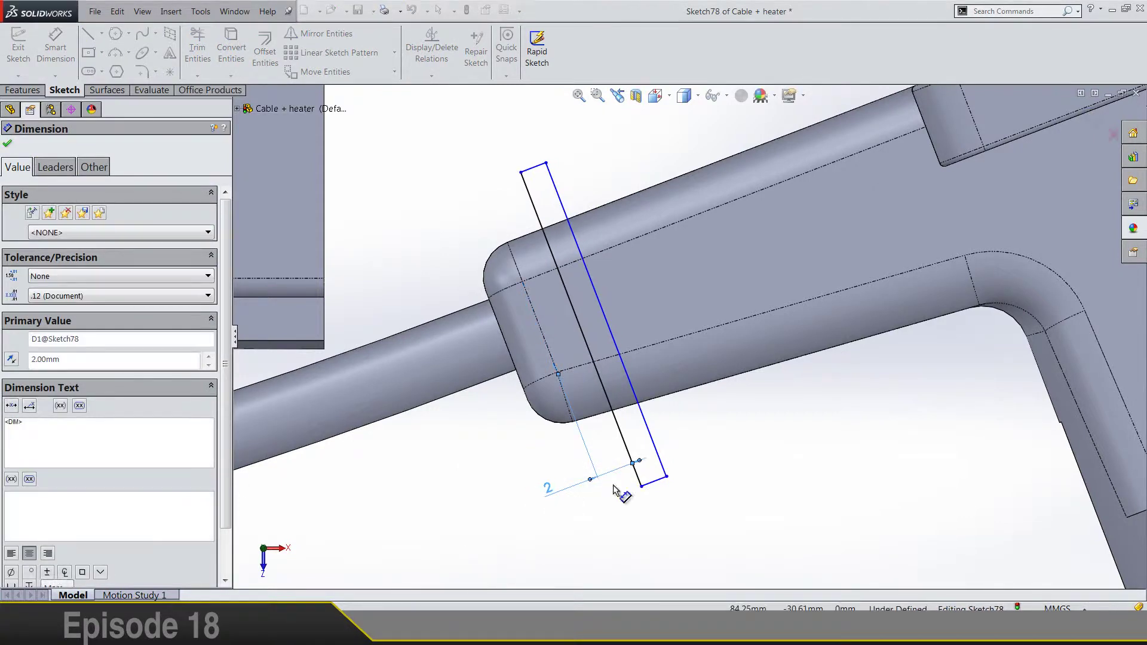
left_click(651, 487)
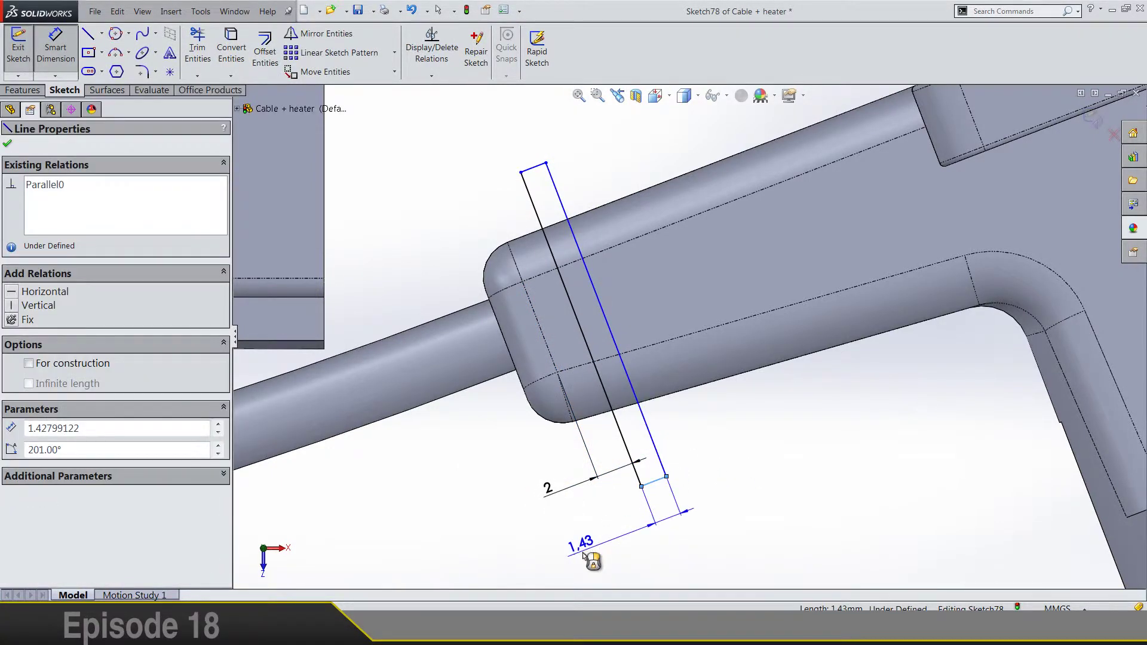
left_click(583, 544)
type("1")
key("Return")
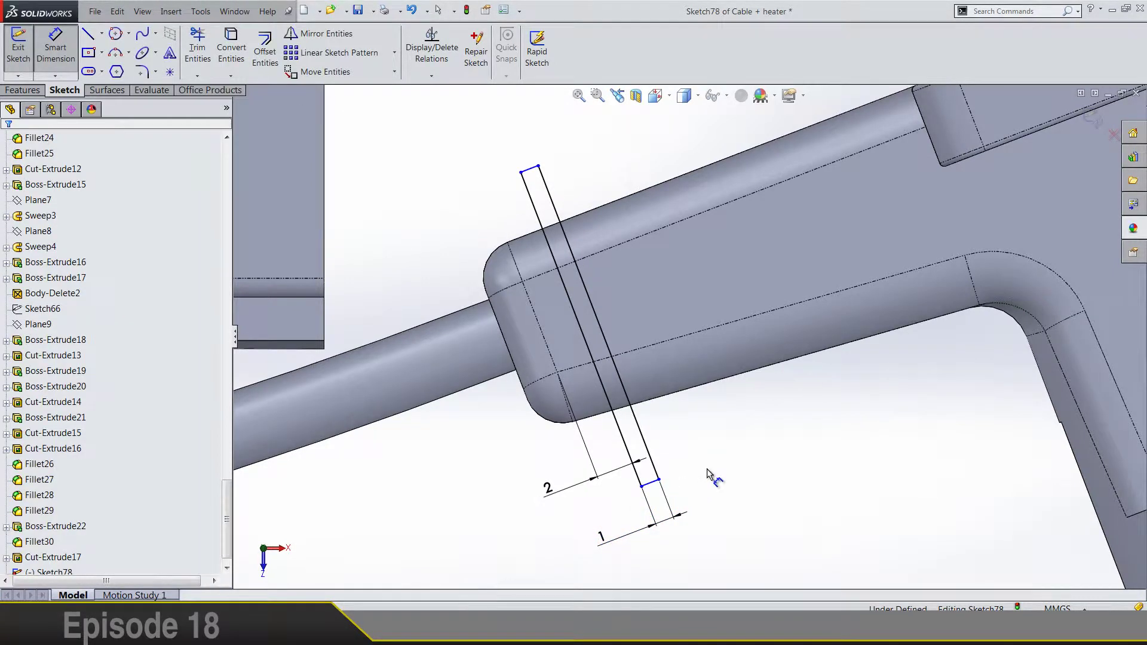
key("Escape")
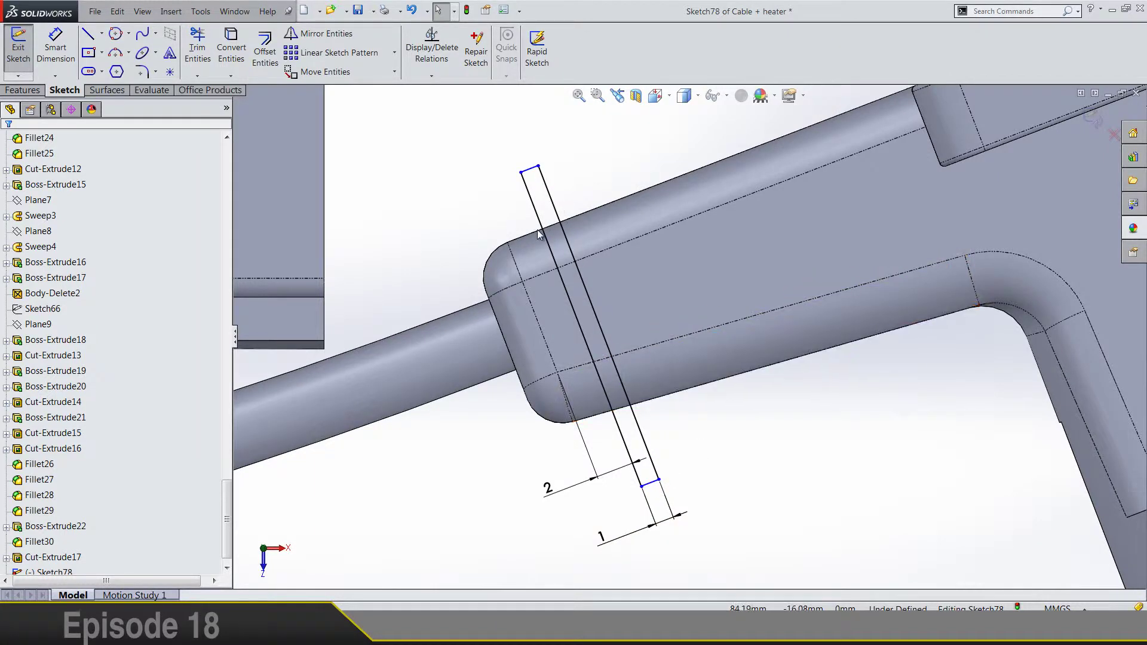
key("f")
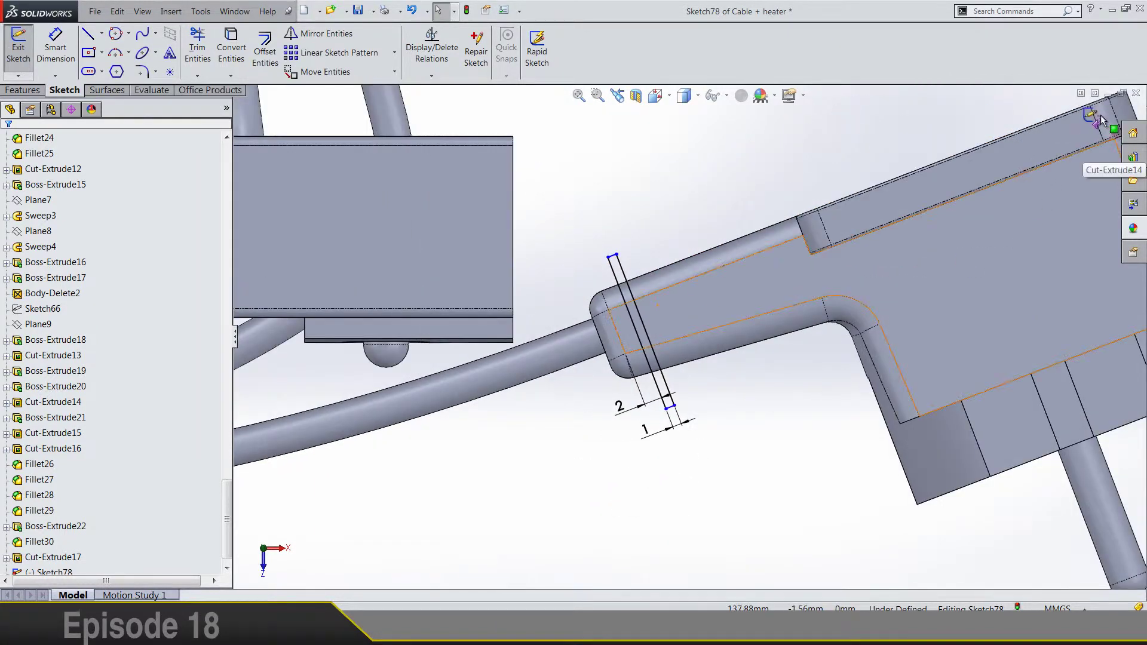
key("ctrl+1")
key("ctrl+1")
Start a cut-extrude from Sketch78 beginning 3.00 mm offset from its plane.
key("ctrl+b")
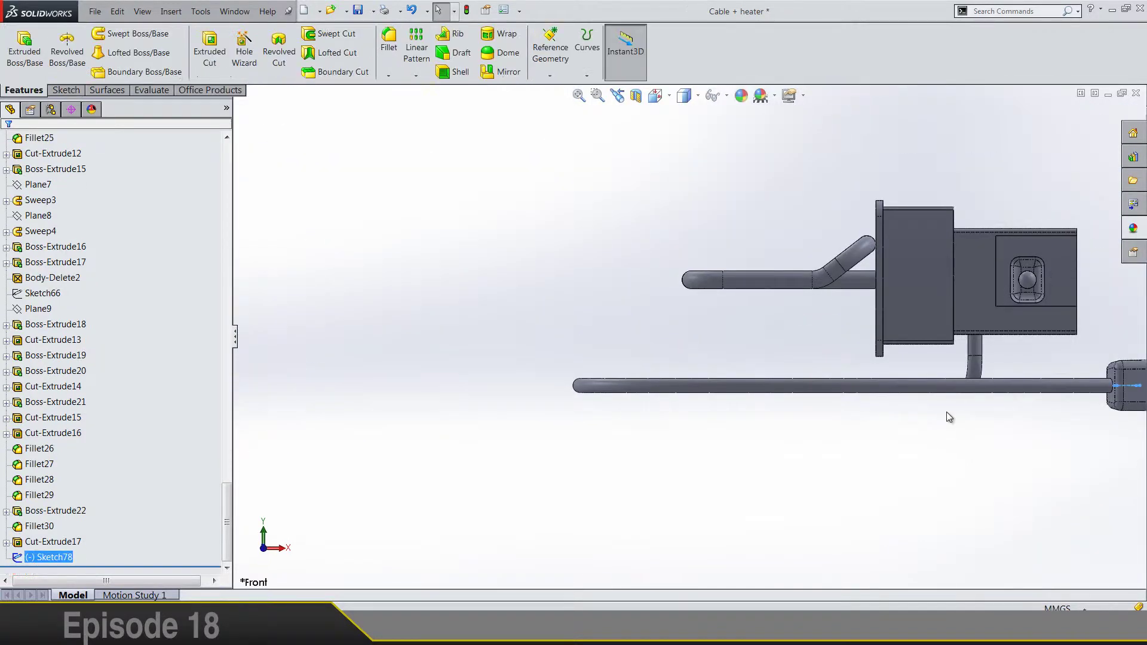
scroll(946, 411, "down", 5)
scroll(825, 311, "down", 8)
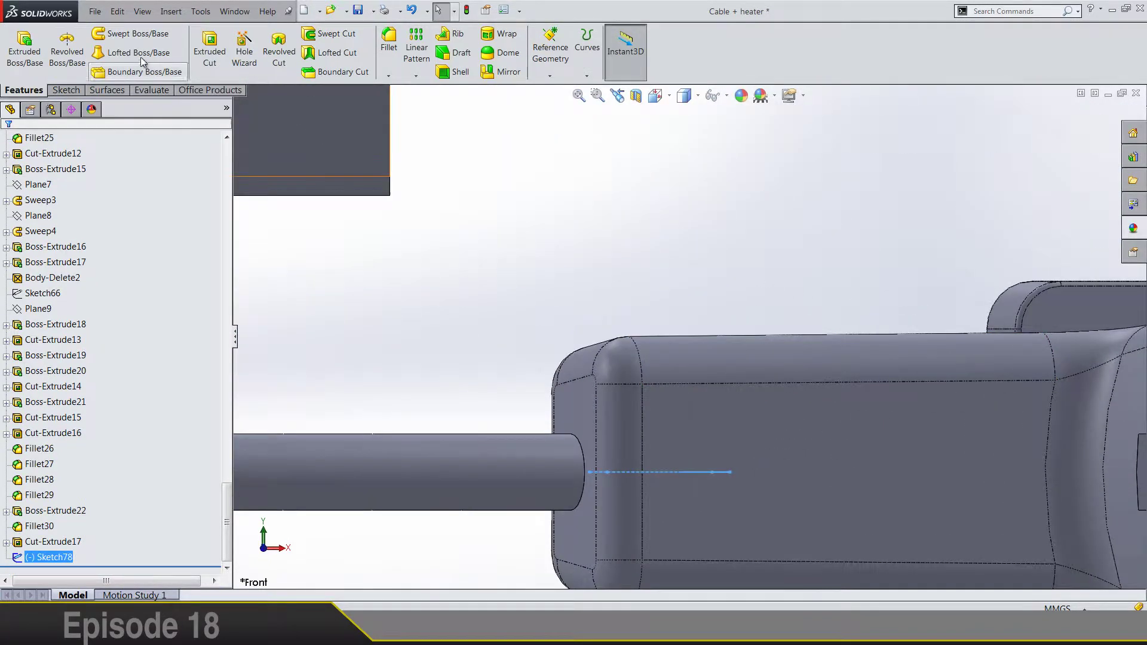
left_click(209, 53)
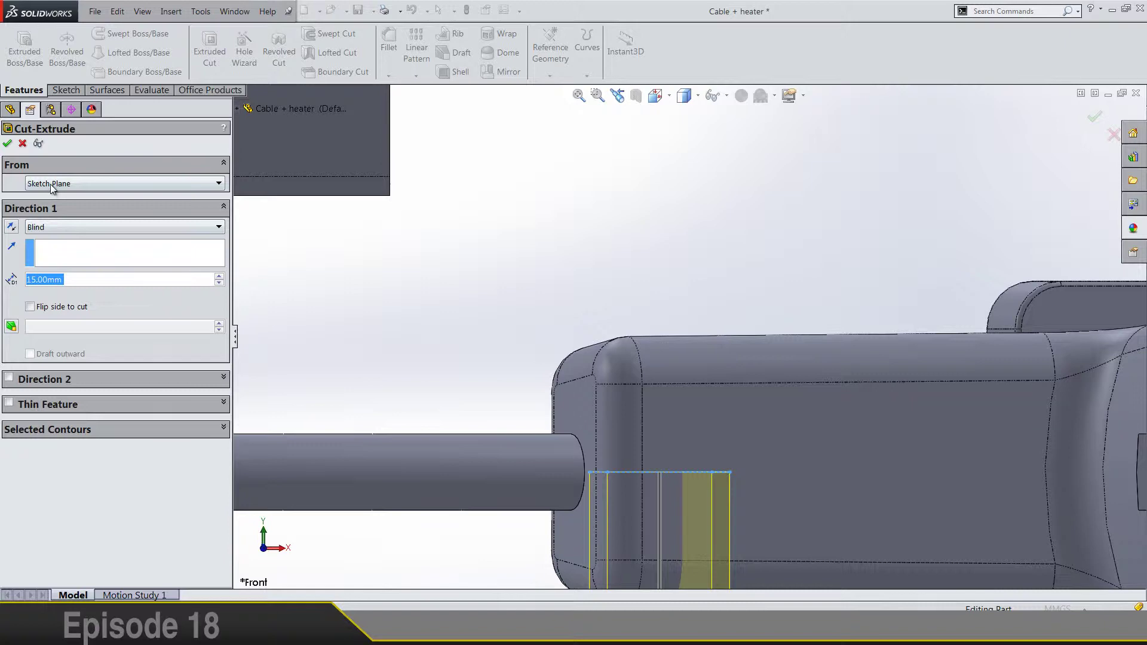
left_click(51, 185)
left_click(51, 227)
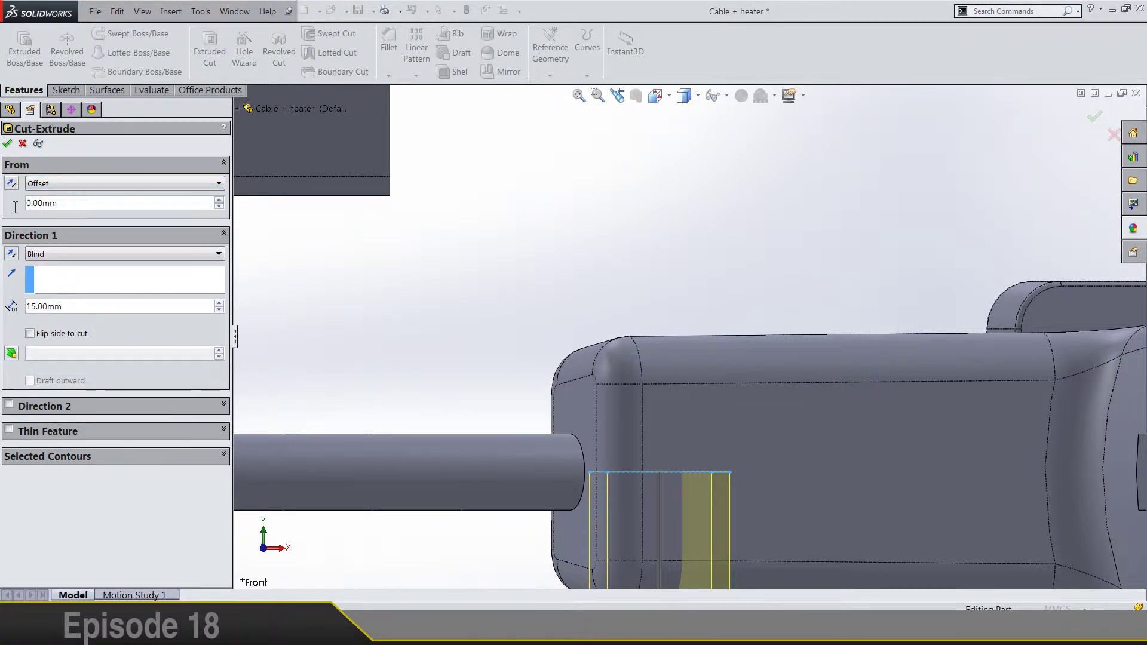
type("3")
key("Return")
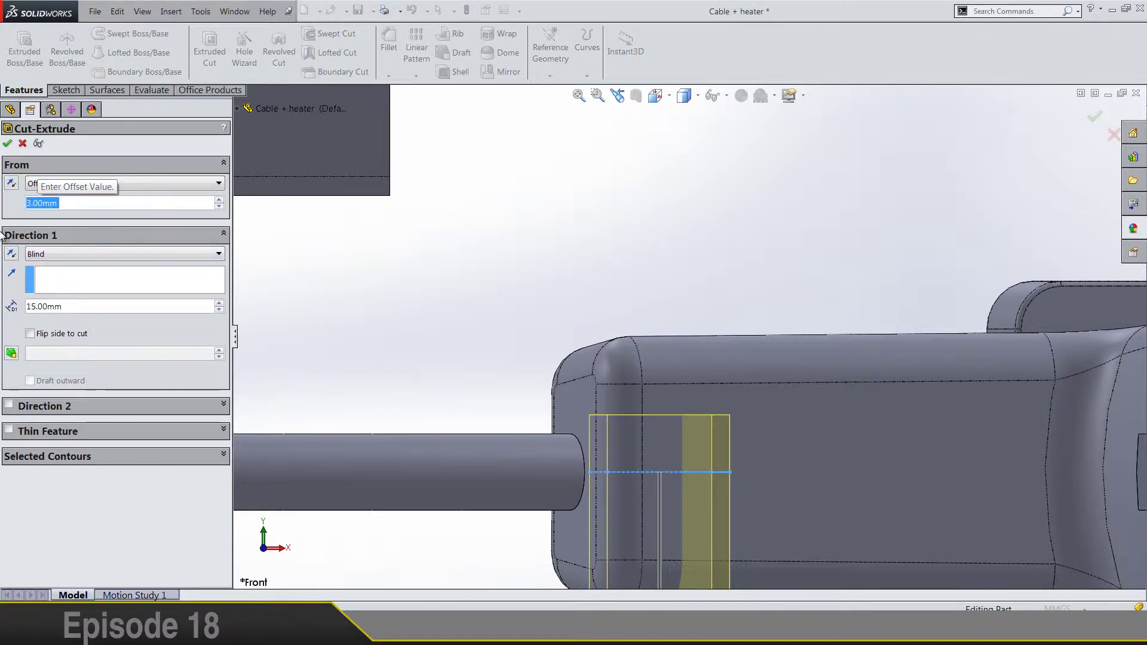
Reverse the cut direction and set its end condition to Through All.
left_click(11, 254)
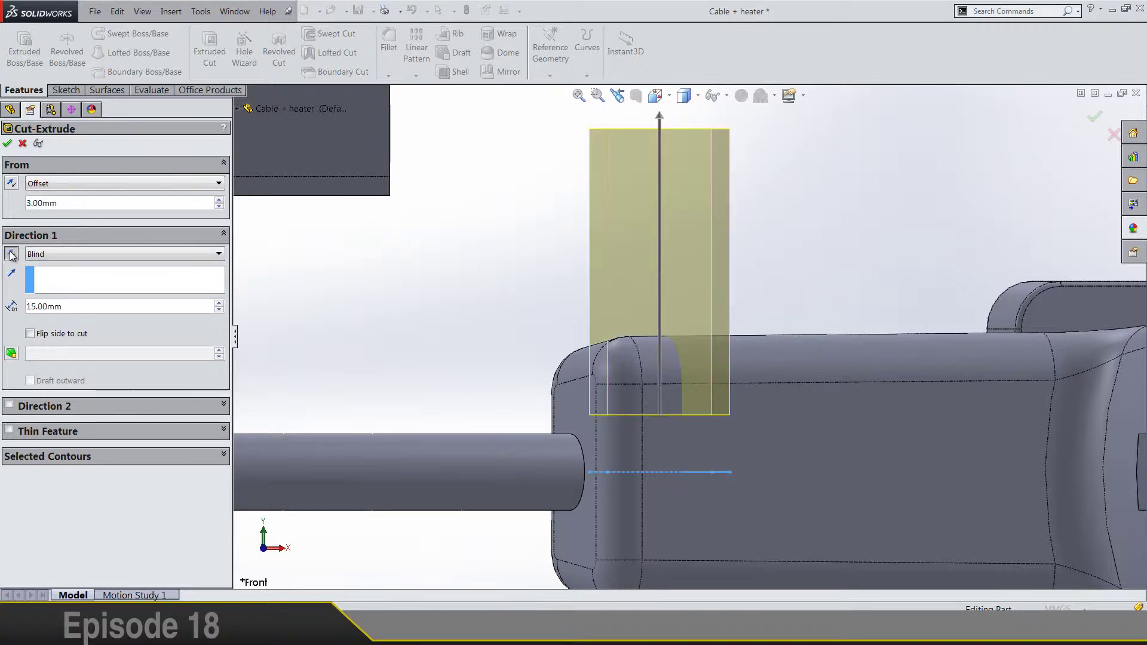
middle_click_drag(693, 382, 740, 290)
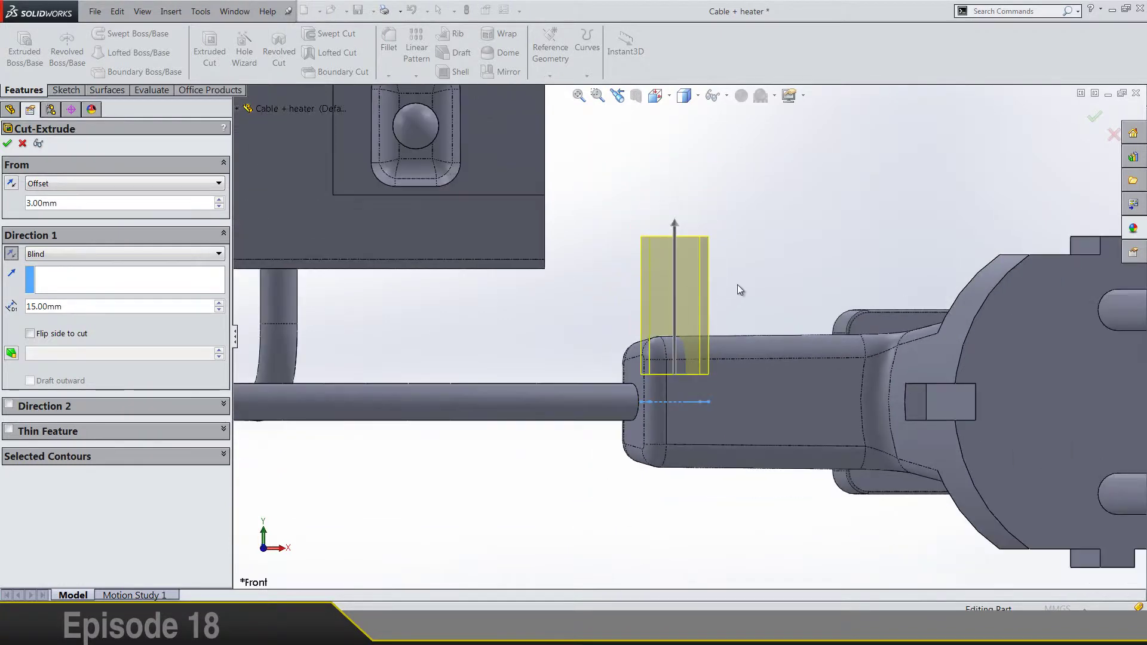
key("ctrl+1")
left_click(50, 254)
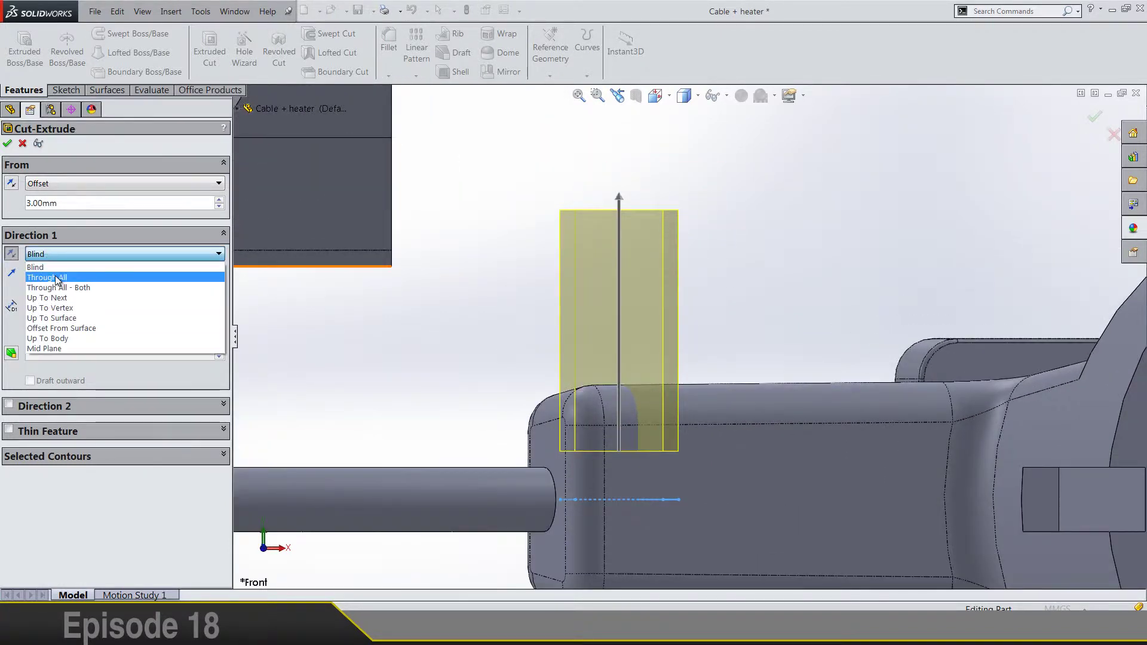
left_click(57, 278)
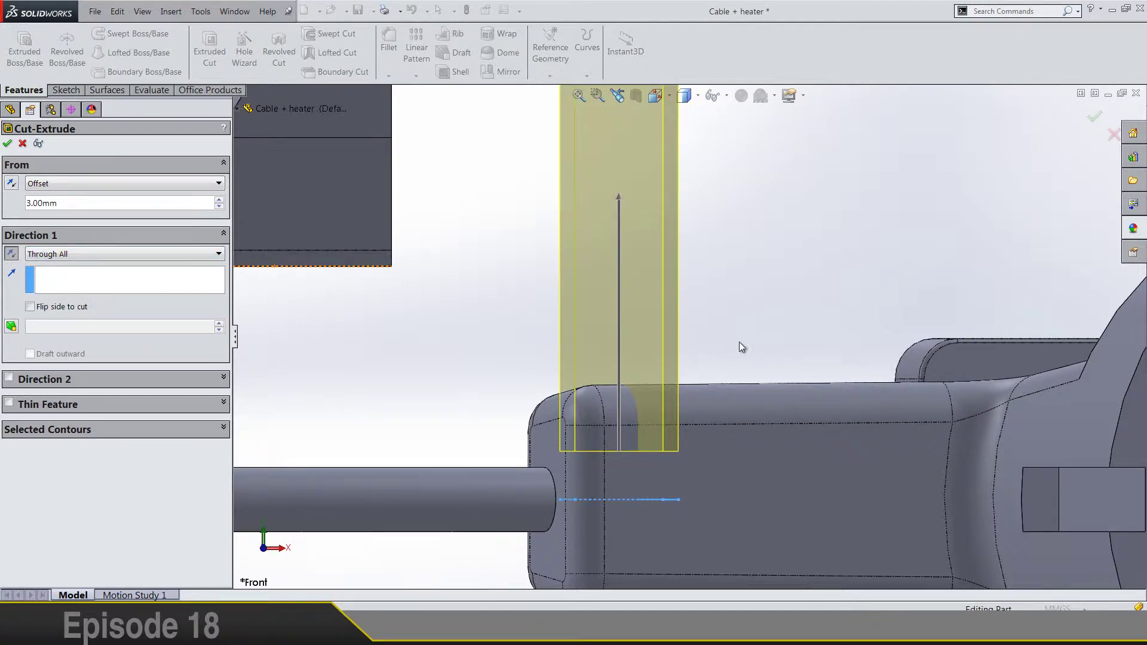
scroll(740, 341, "up", 4)
scroll(740, 341, "up", 3)
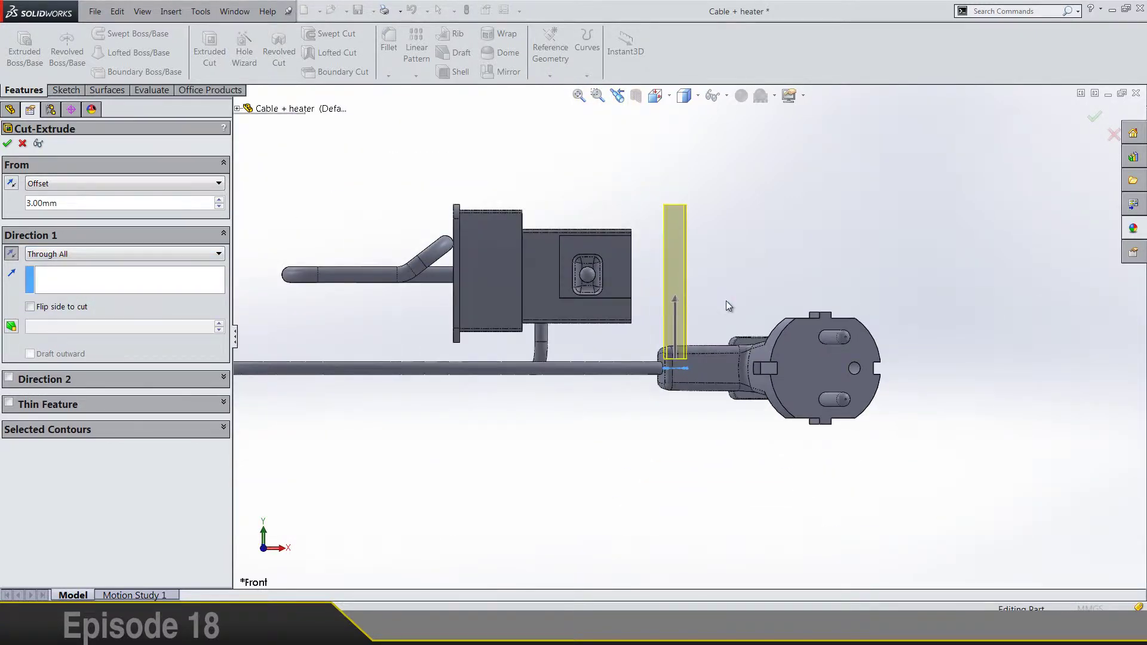
Apply the Through All slot cut and orbit to show the plug face.
key("Return")
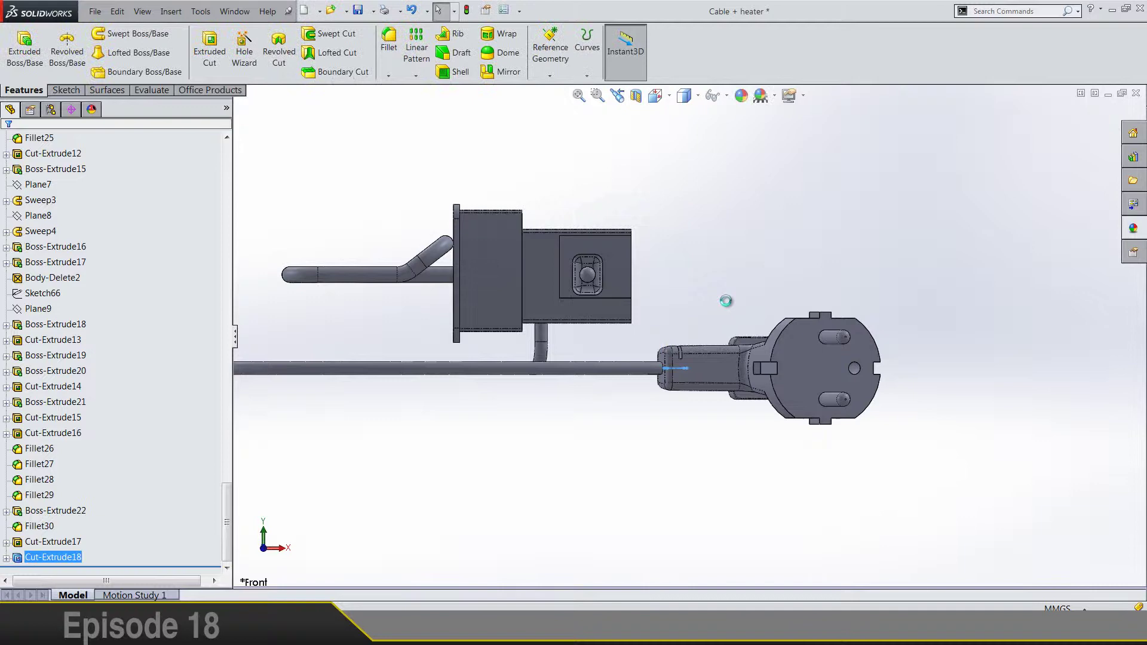
middle_click_drag(750, 288, 726, 366)
scroll(726, 367, "down", 6)
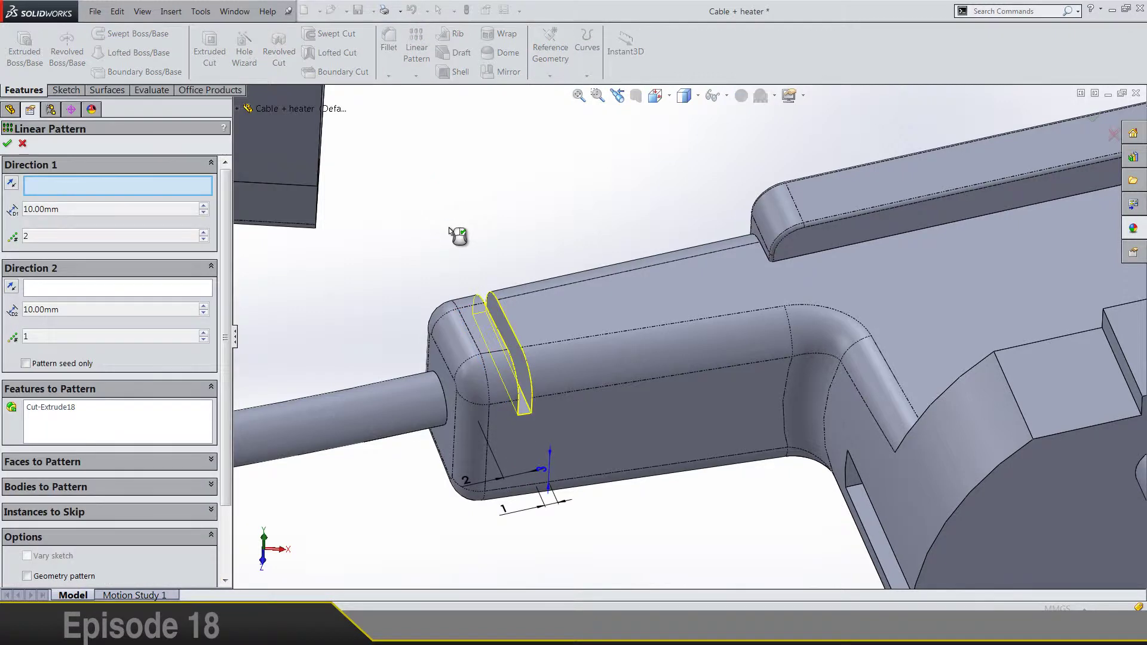
middle_click_drag(456, 230, 590, 328)
scroll(598, 325, "down", 3)
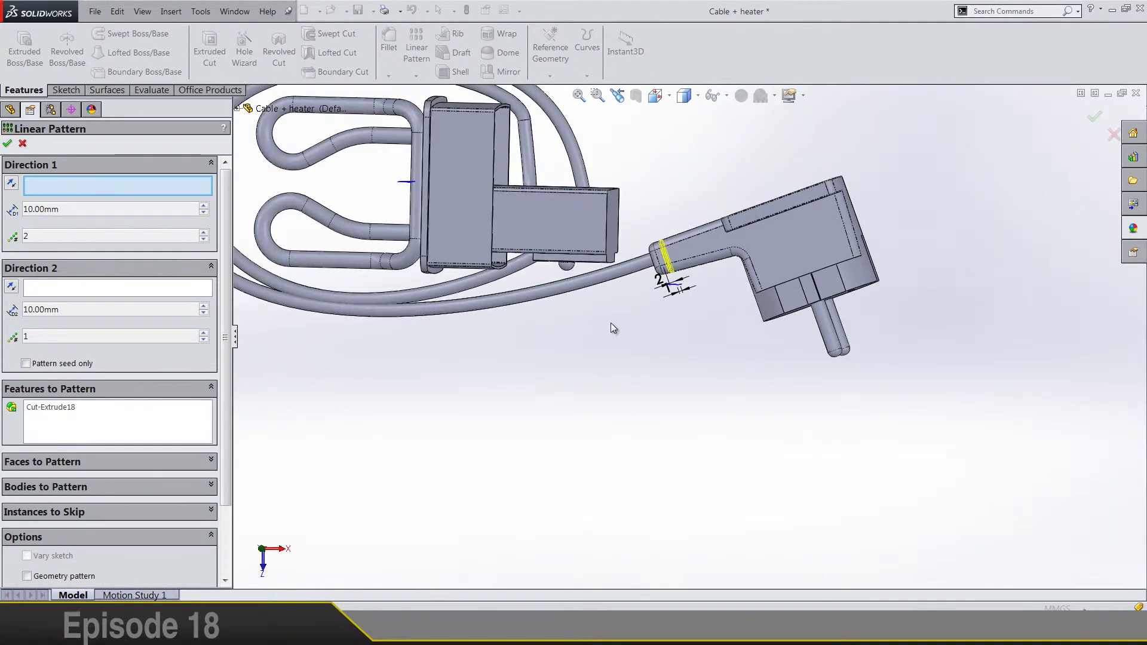
scroll(732, 246, "up", 3)
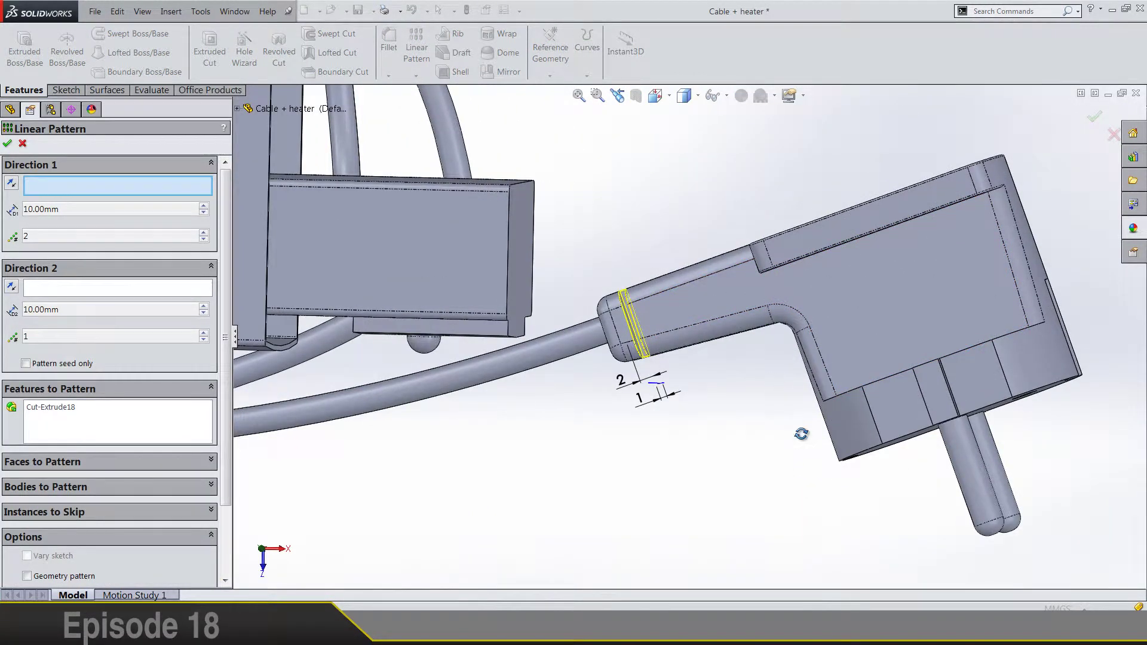
middle_click_drag(801, 435, 908, 386)
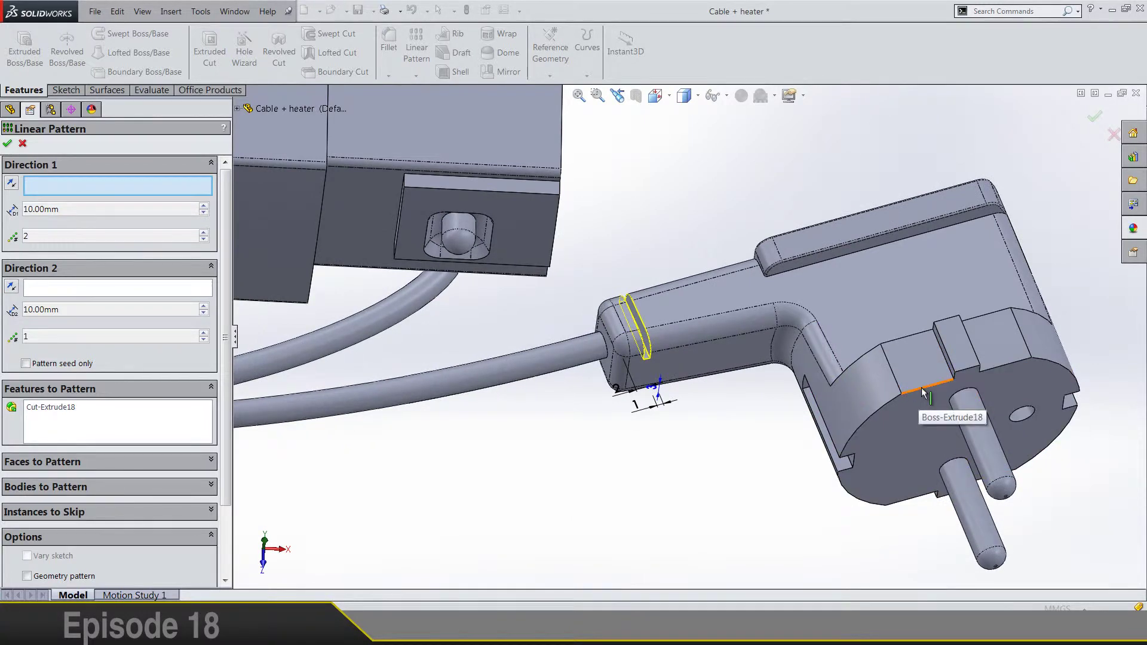
Pattern the slot 5 times at 2.50 mm spacing along the plug face's top edge.
left_click(918, 393)
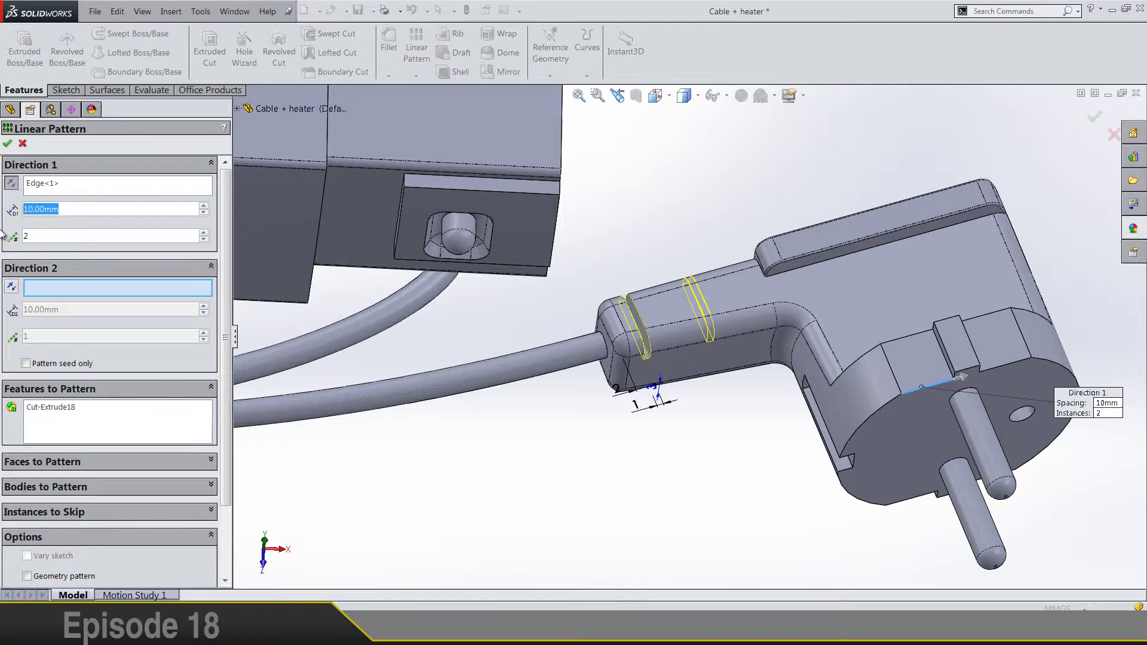
type("2.5")
key("Return")
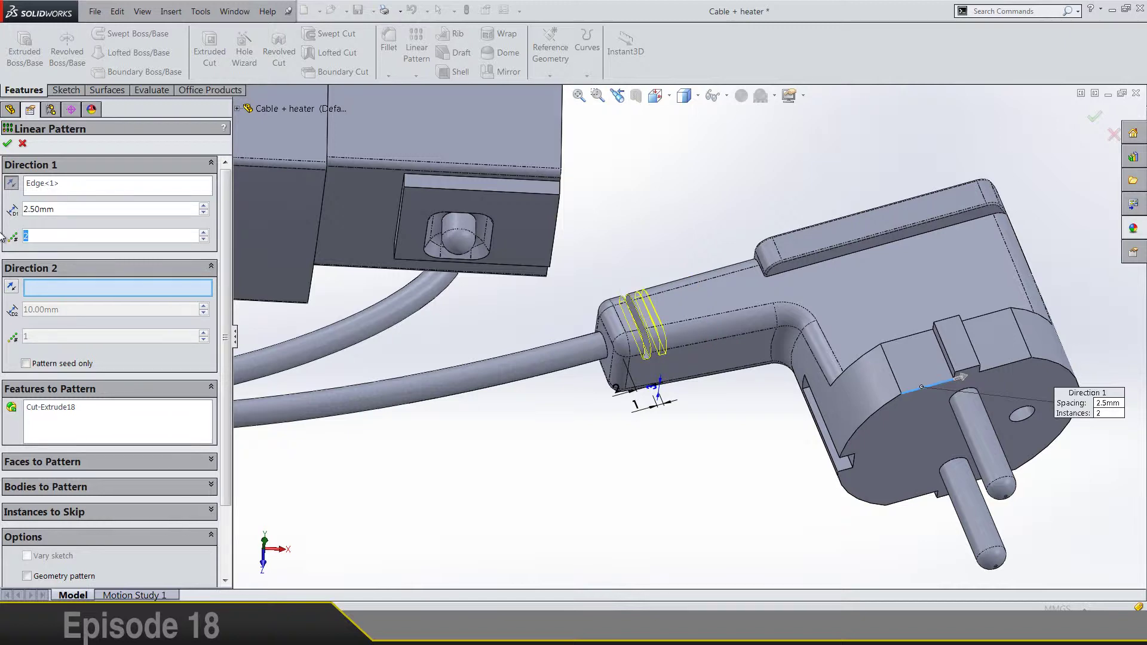
type("5")
key("Return")
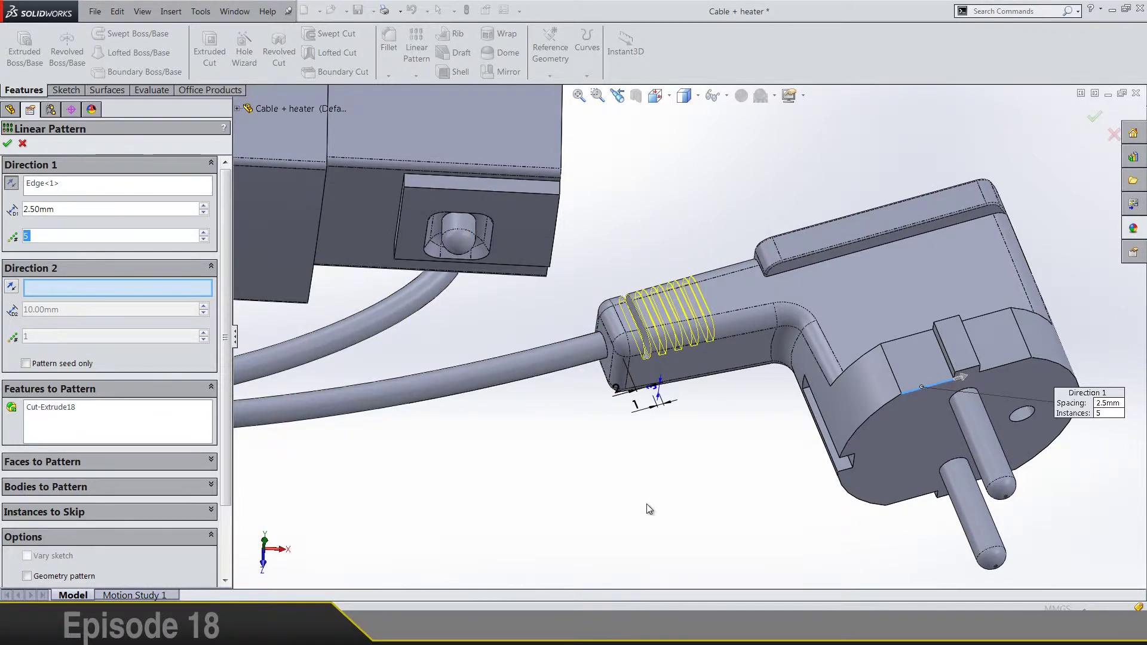
scroll(227, 466, "down", 3)
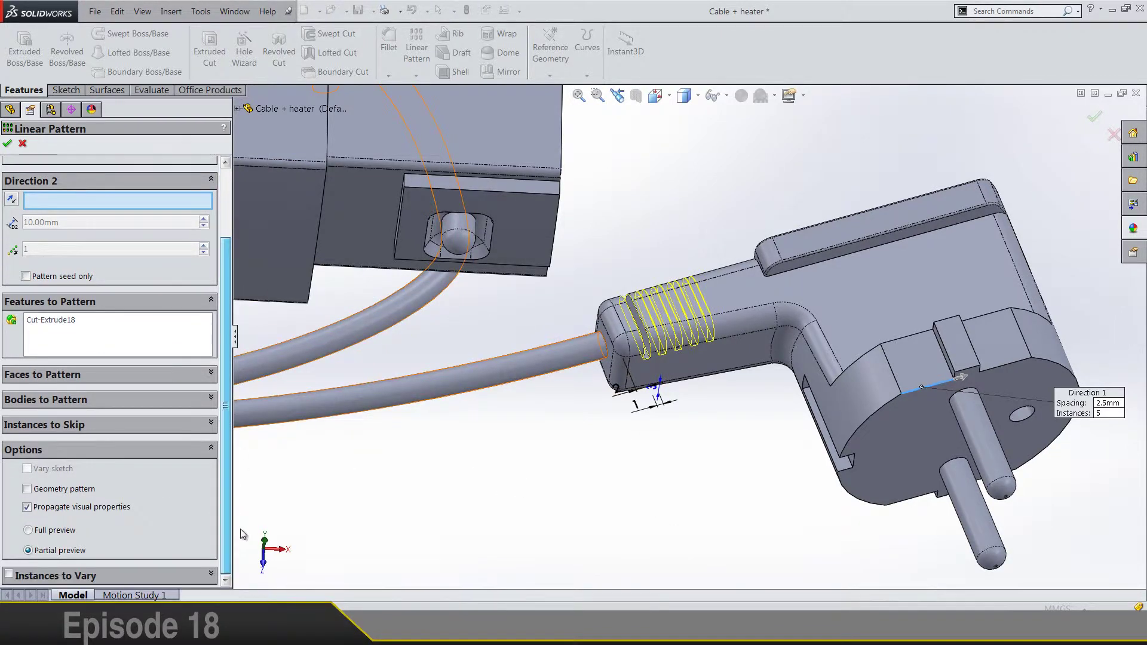
scroll(123, 271, "up", 3)
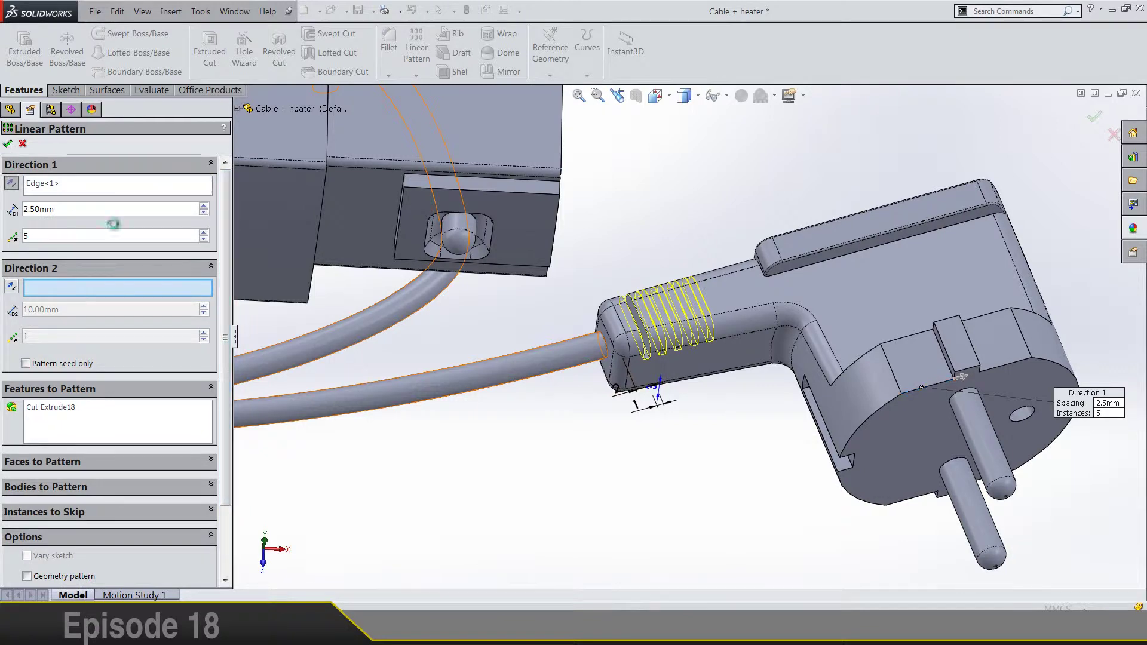
key("Return")
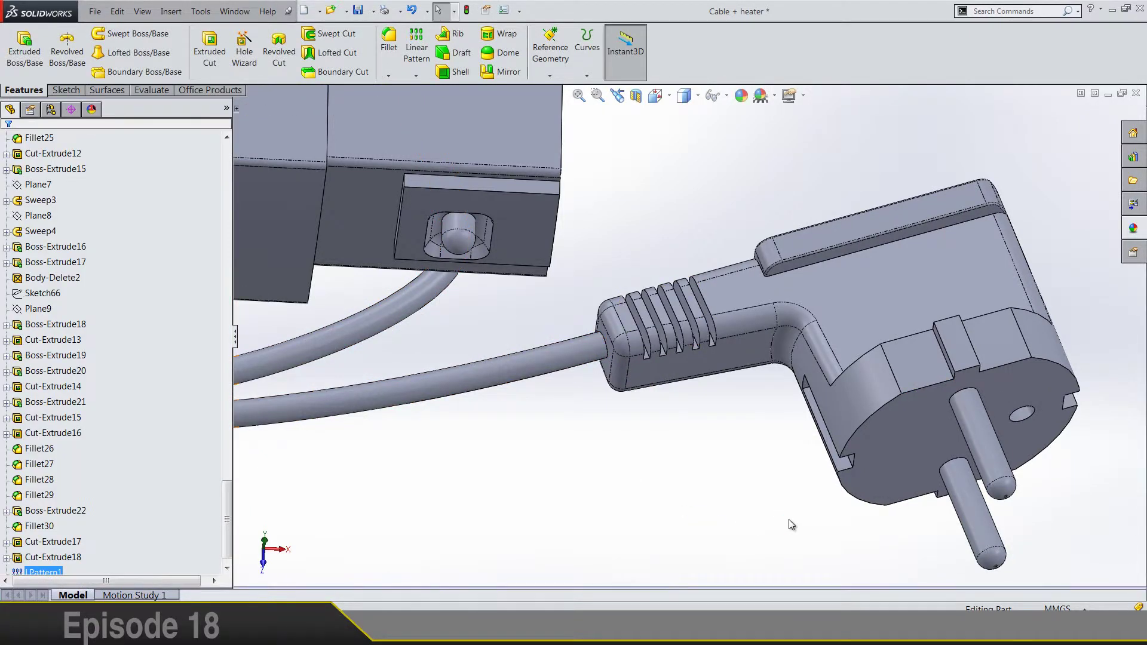
Mirror Cut-Extrude18 and LPattern1 about Plane8.
left_click(95, 541)
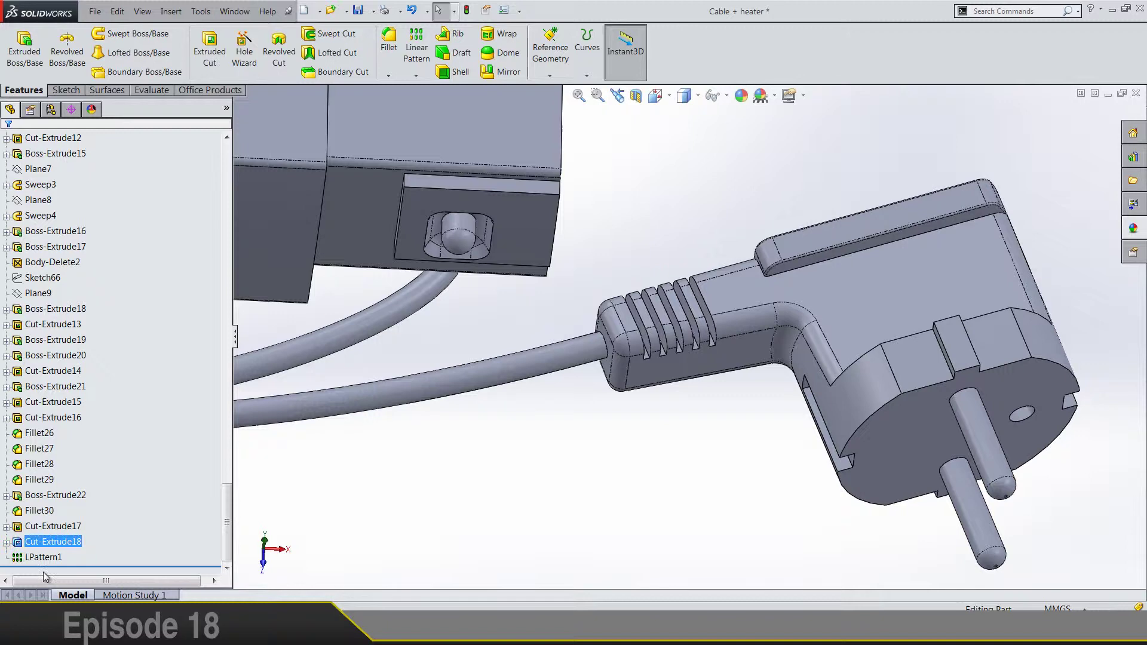
left_click(48, 557, "ctrl")
scroll(731, 427, "up", 3)
middle_click_drag(734, 431, 717, 341)
left_click(503, 72)
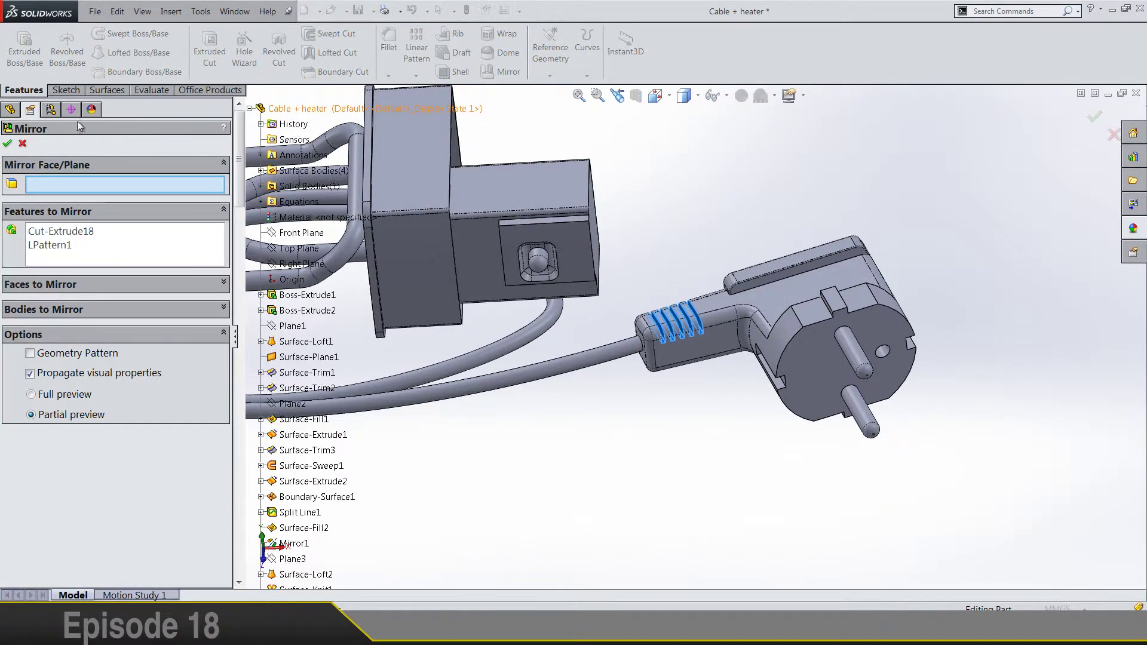
left_click_drag(237, 195, 239, 561)
left_click(660, 103)
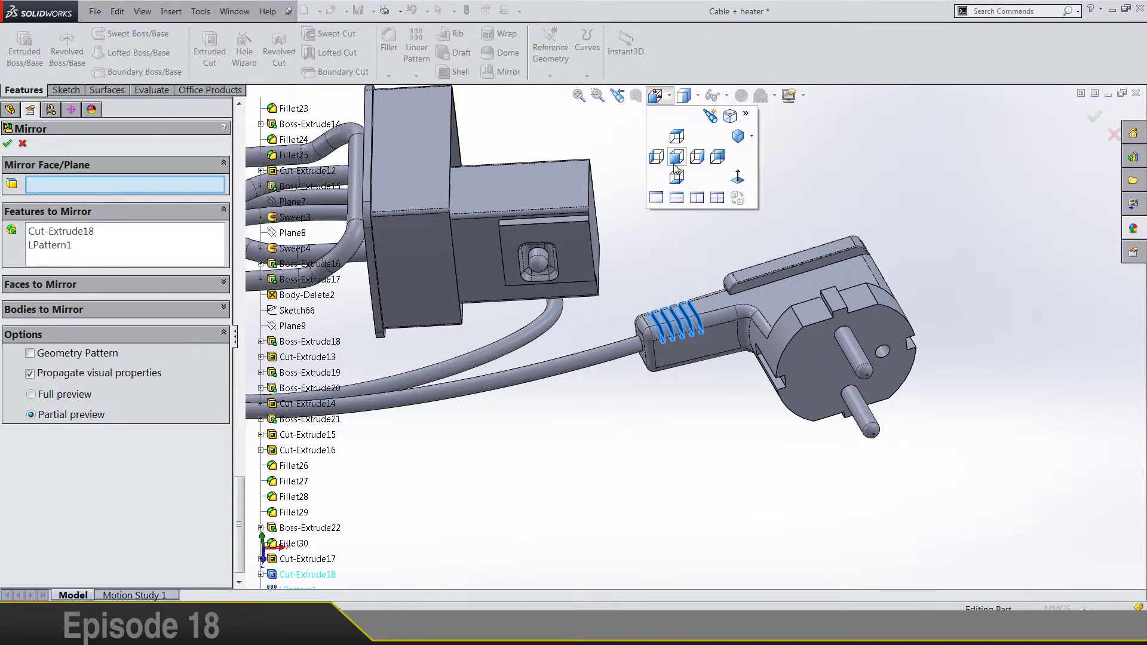
left_click(675, 168)
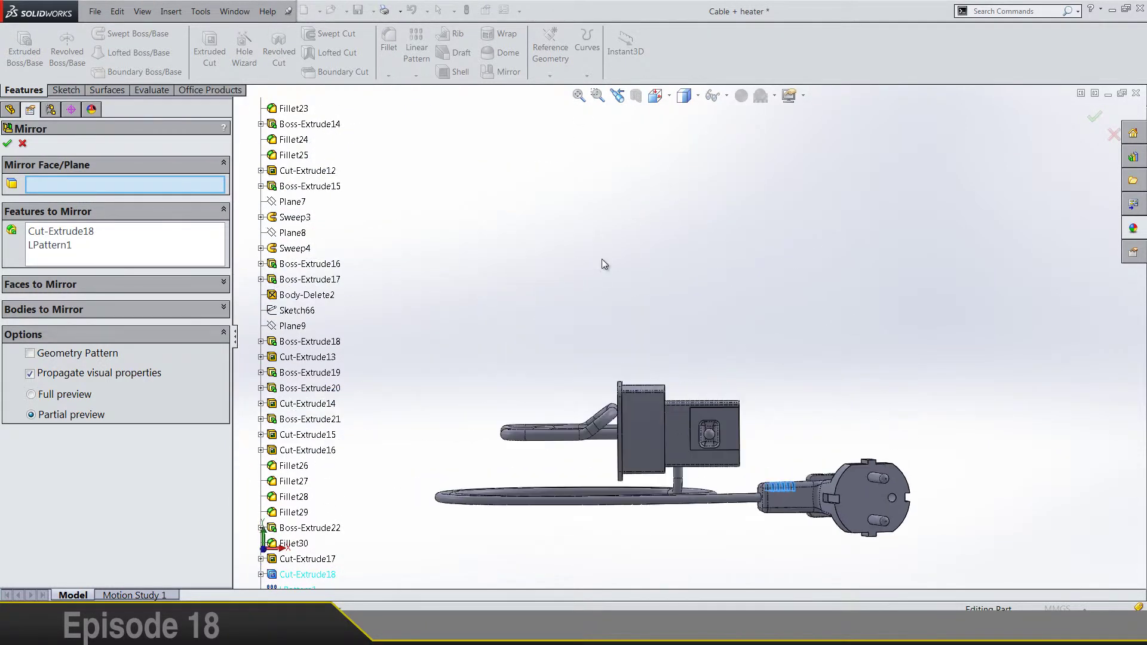
left_click(292, 232)
scroll(825, 541, "down", 5)
scroll(769, 494, "down", 3)
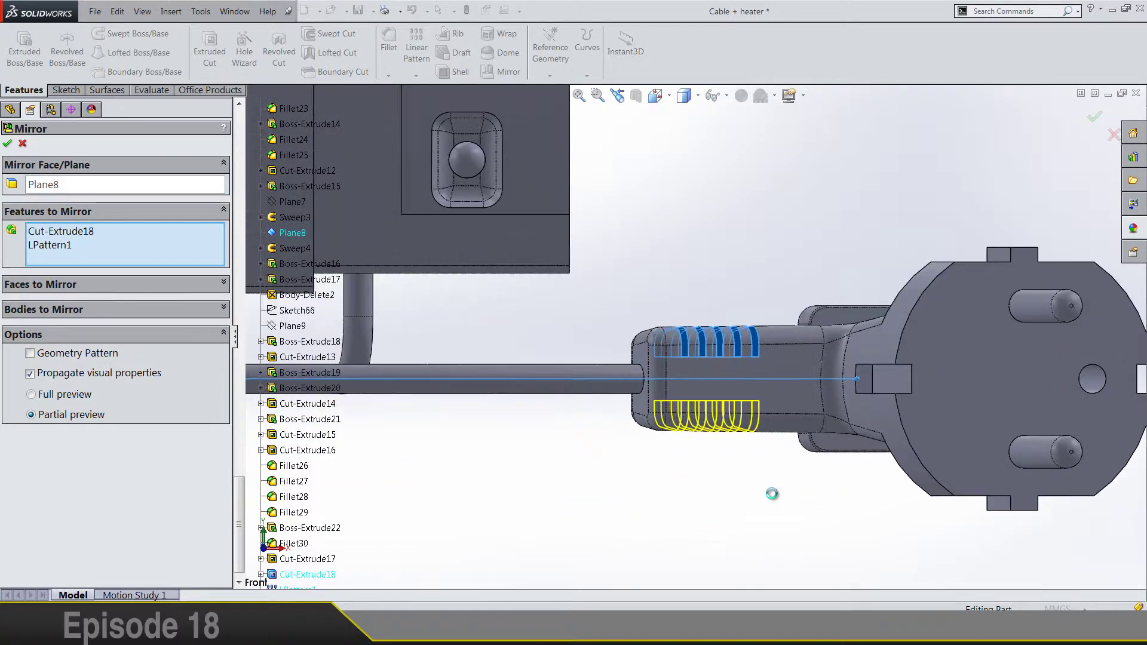
key("Return")
Orbit the plug, then zoom to fit the whole cable and heater.
scroll(845, 538, "down", 2)
scroll(759, 432, "up", 5)
middle_click_drag(760, 433, 758, 492)
scroll(727, 373, "down", 5)
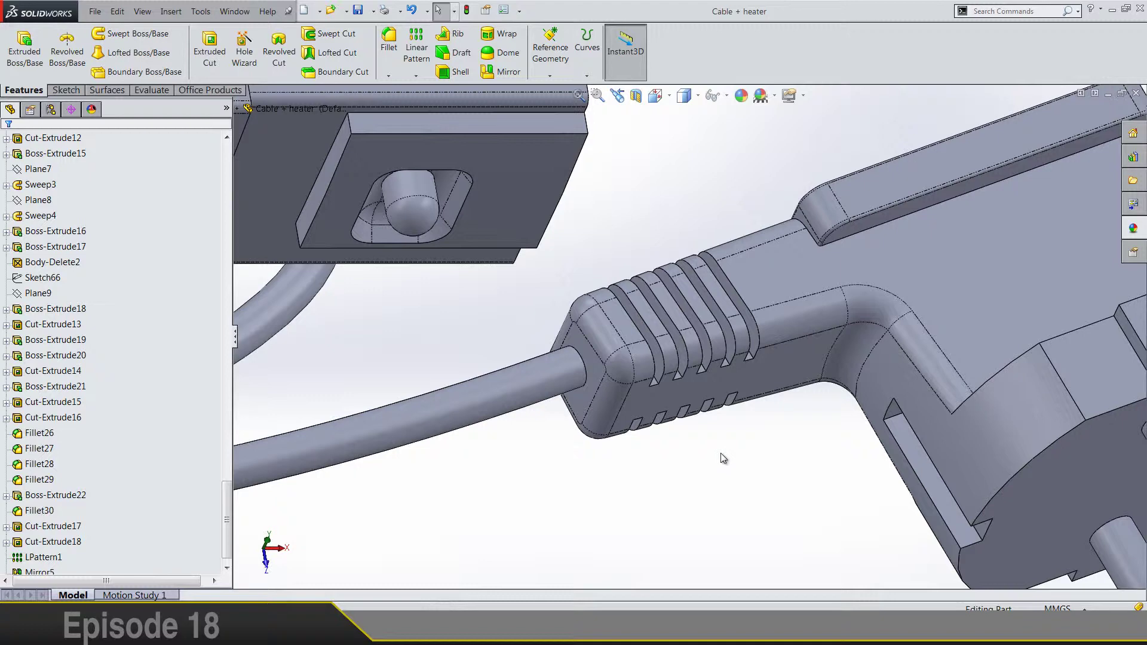
key("f")
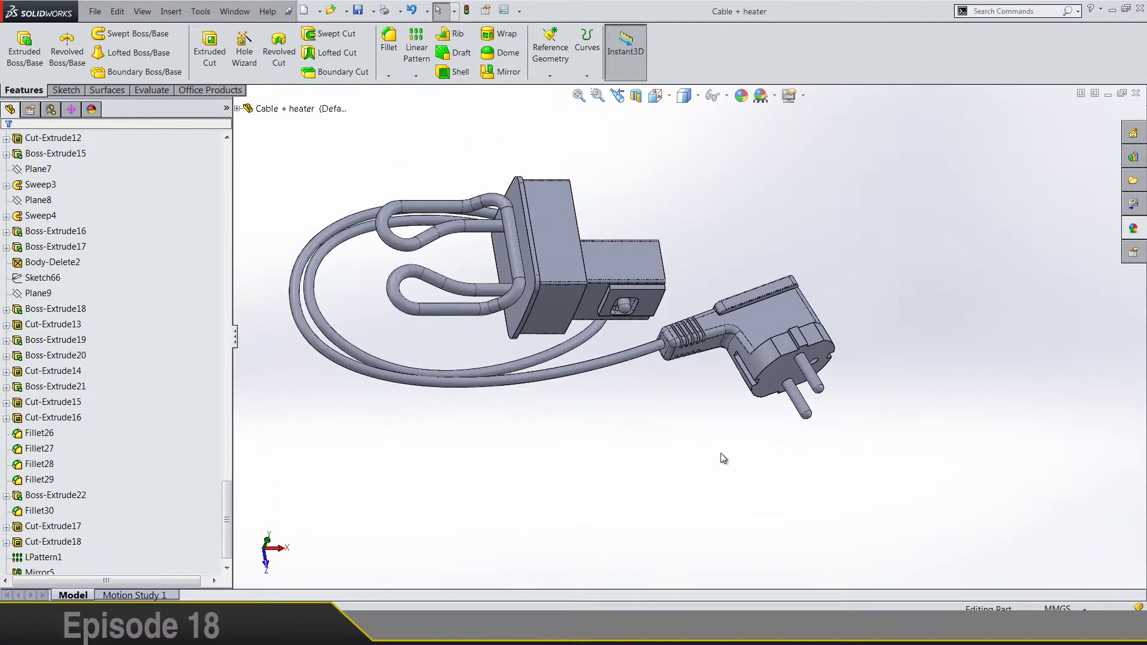
scroll(103, 269, "up", 20)
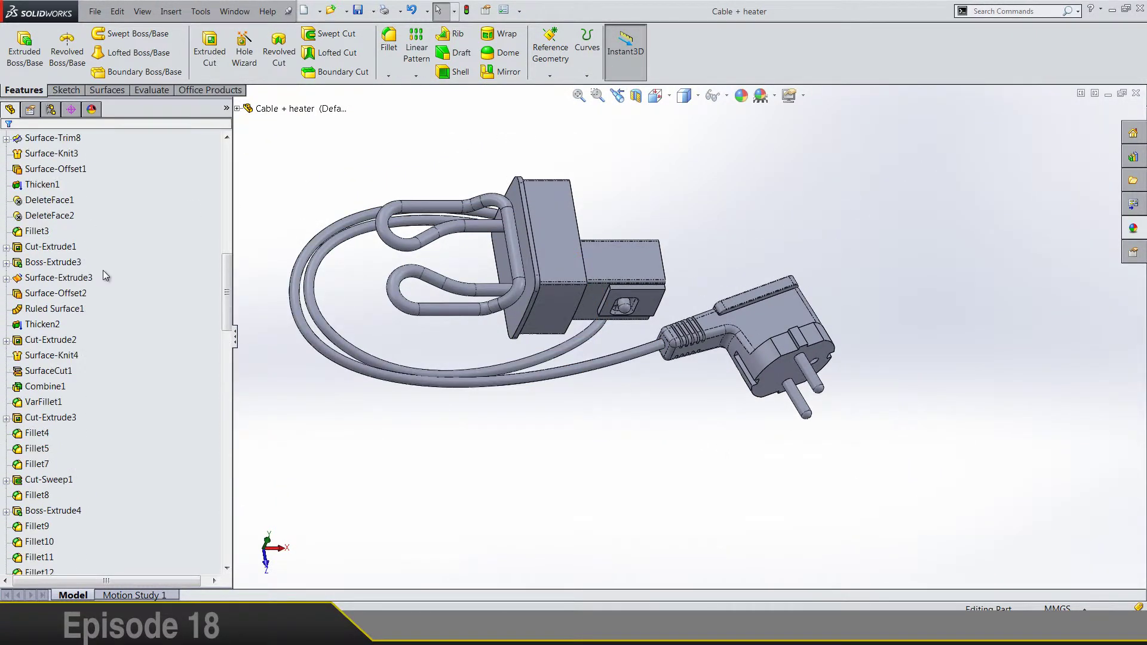
right_click(62, 272)
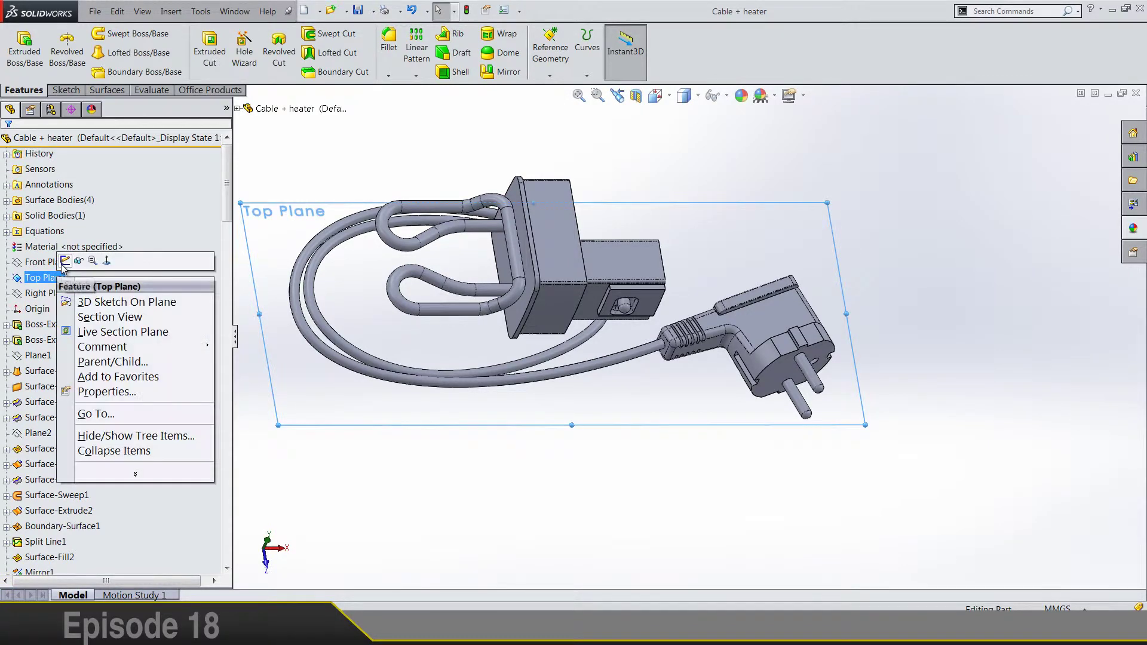
Start a new sketch on Top Plane.
left_click(63, 263)
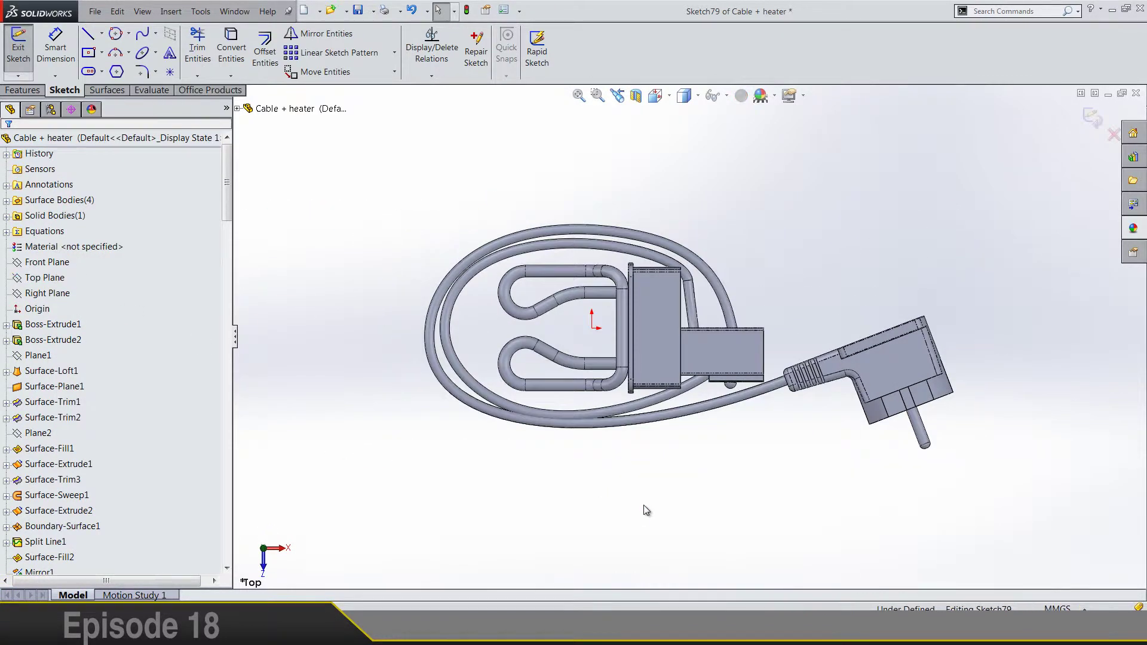
scroll(757, 397, "up", 3)
scroll(693, 394, "down", 4)
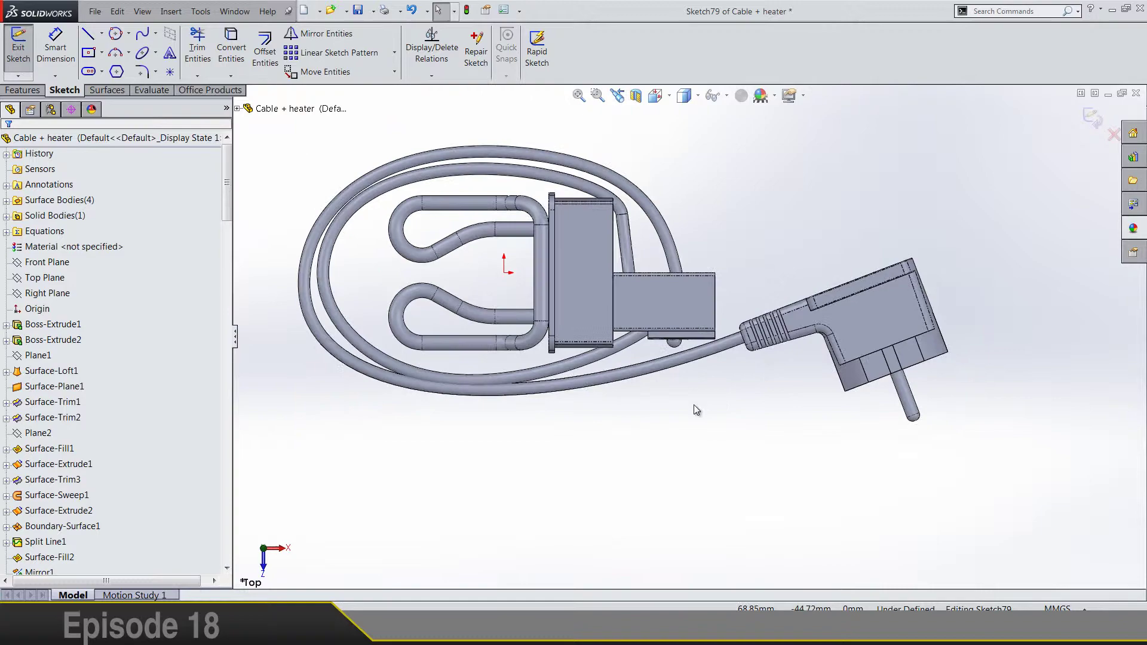
scroll(555, 391, "up", 6)
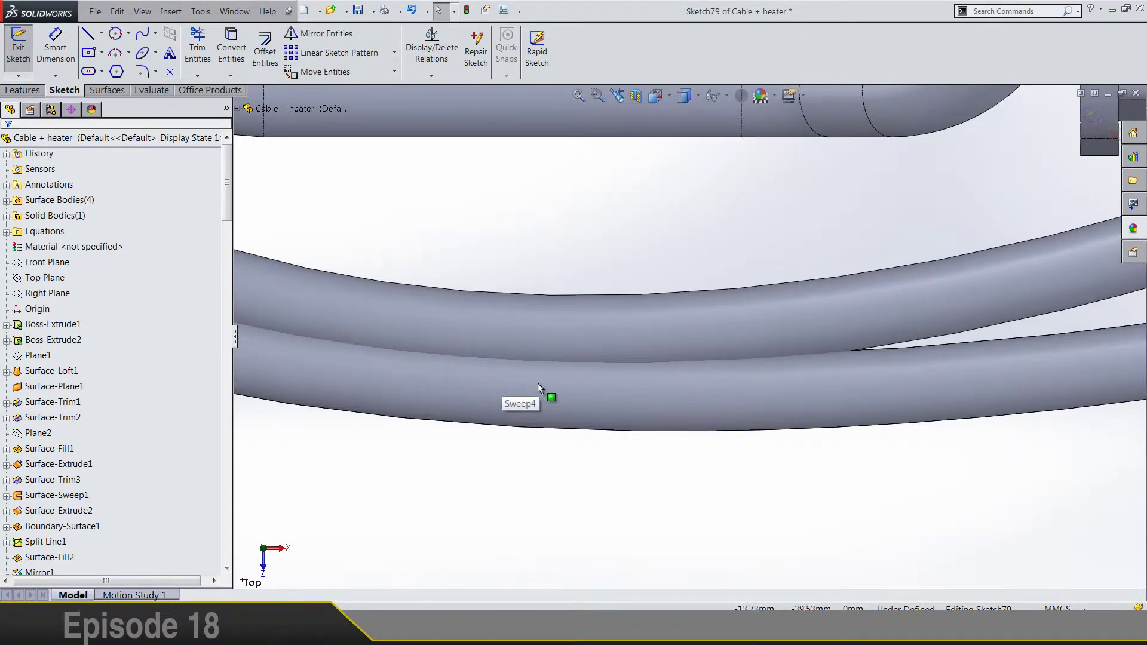
scroll(607, 359, "down", 1)
scroll(607, 358, "down", 5)
middle_click_drag(653, 384, 686, 397)
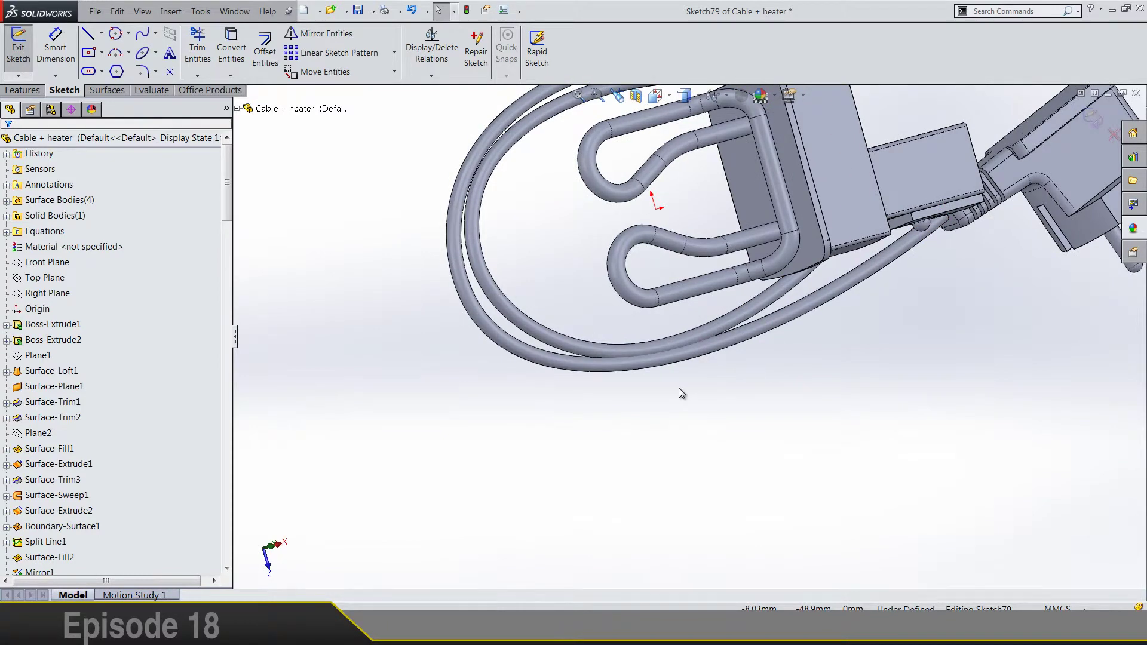
scroll(681, 392, "down", 3)
scroll(709, 299, "up", 5)
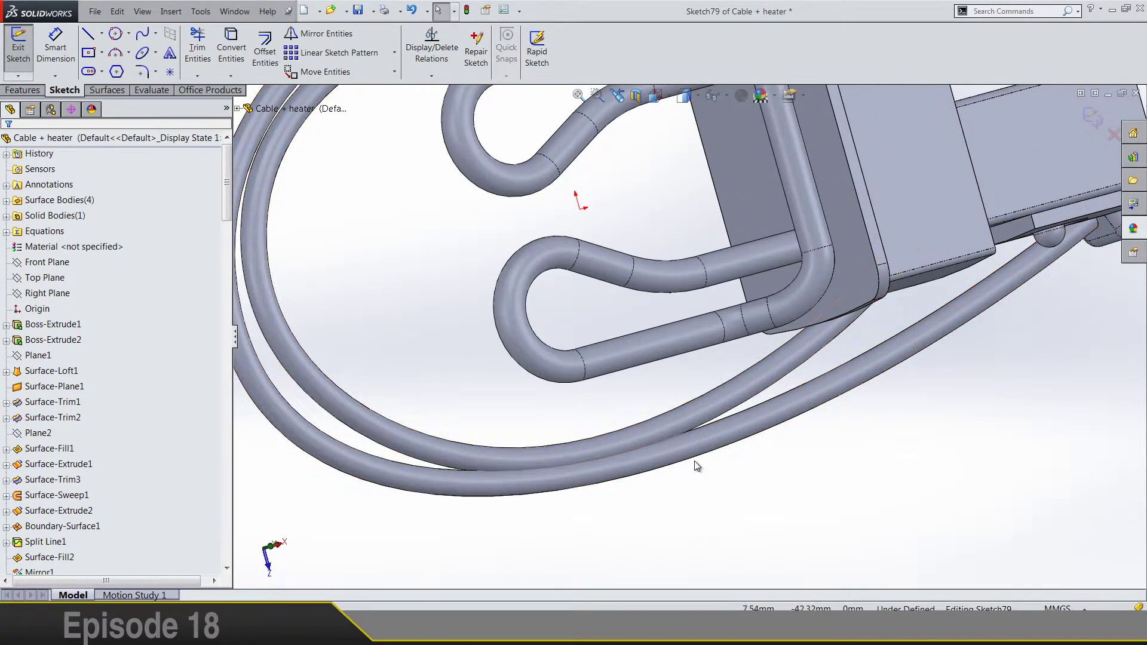
scroll(687, 453, "down", 5)
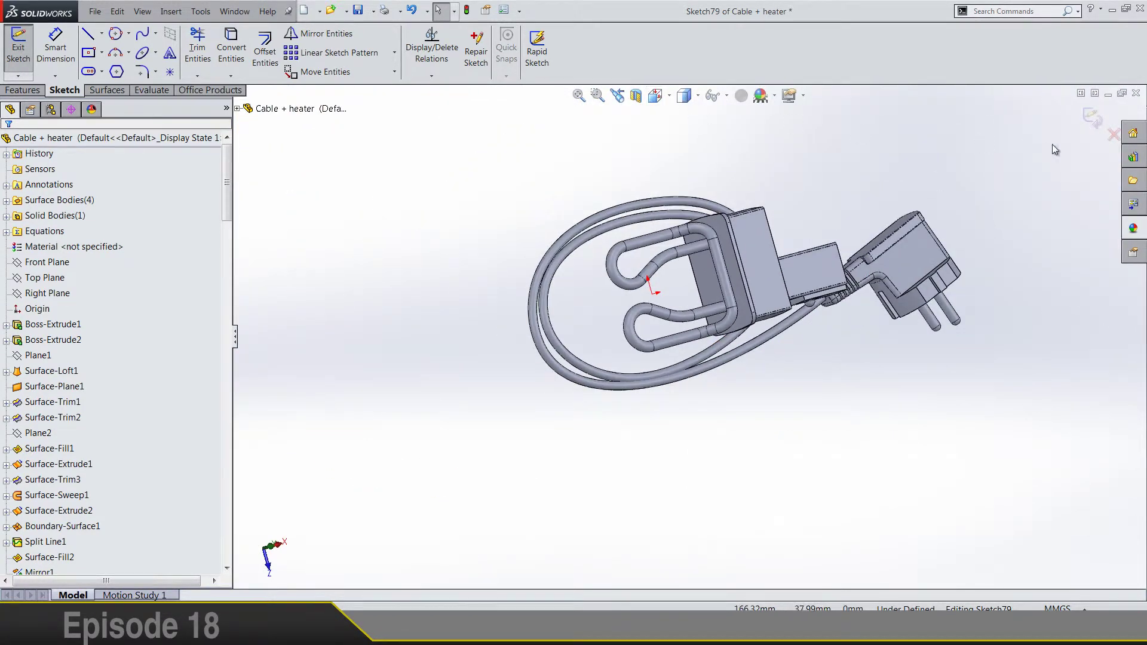
View the sketch from the top and zoom in on the cable near the plug.
left_click(655, 96)
left_click(678, 136)
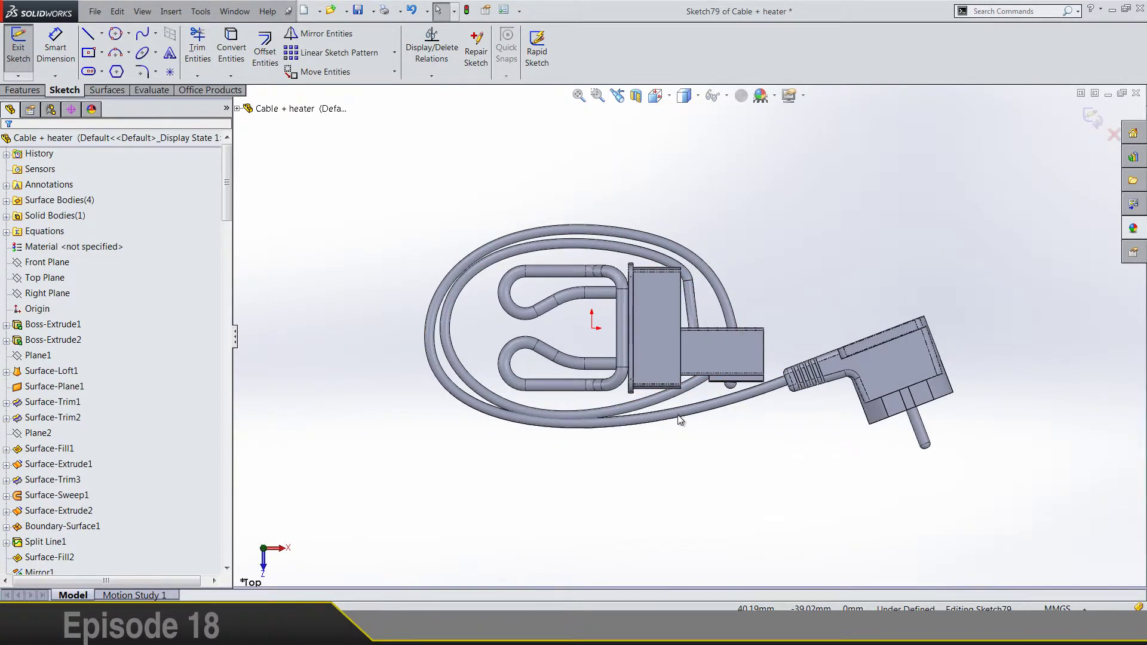
scroll(525, 419, "down", 5)
scroll(525, 420, "down", 2)
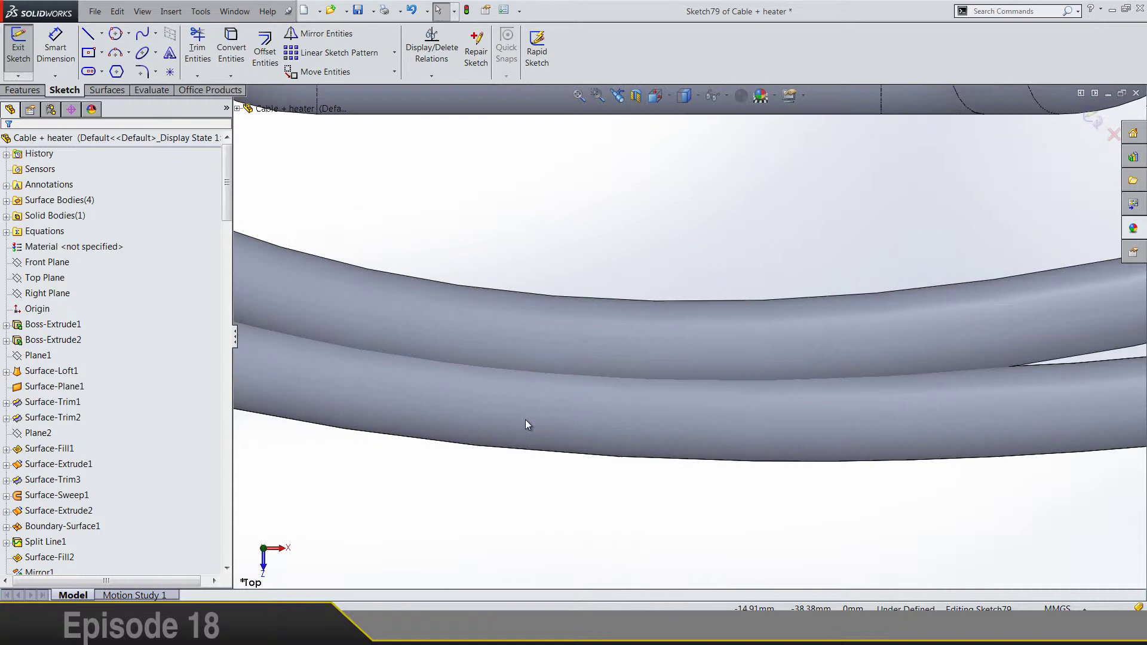
scroll(866, 355, "up", 6)
scroll(868, 301, "down", 2)
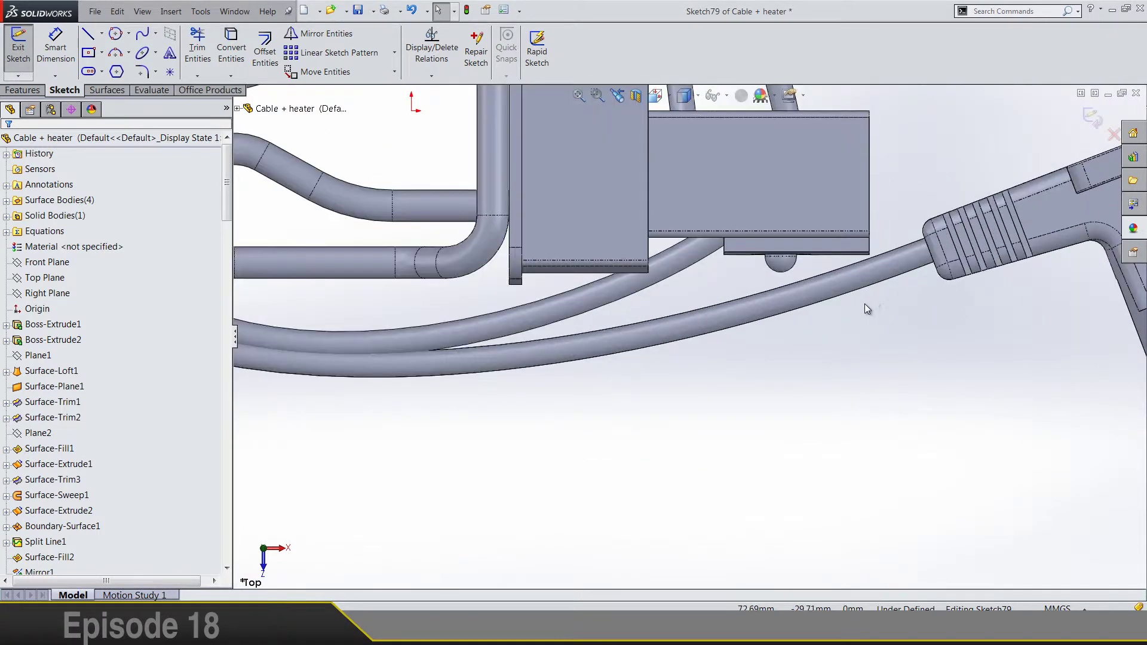
Sketch a first line across the cable, related to the cable's silhouette edge.
left_click(89, 35)
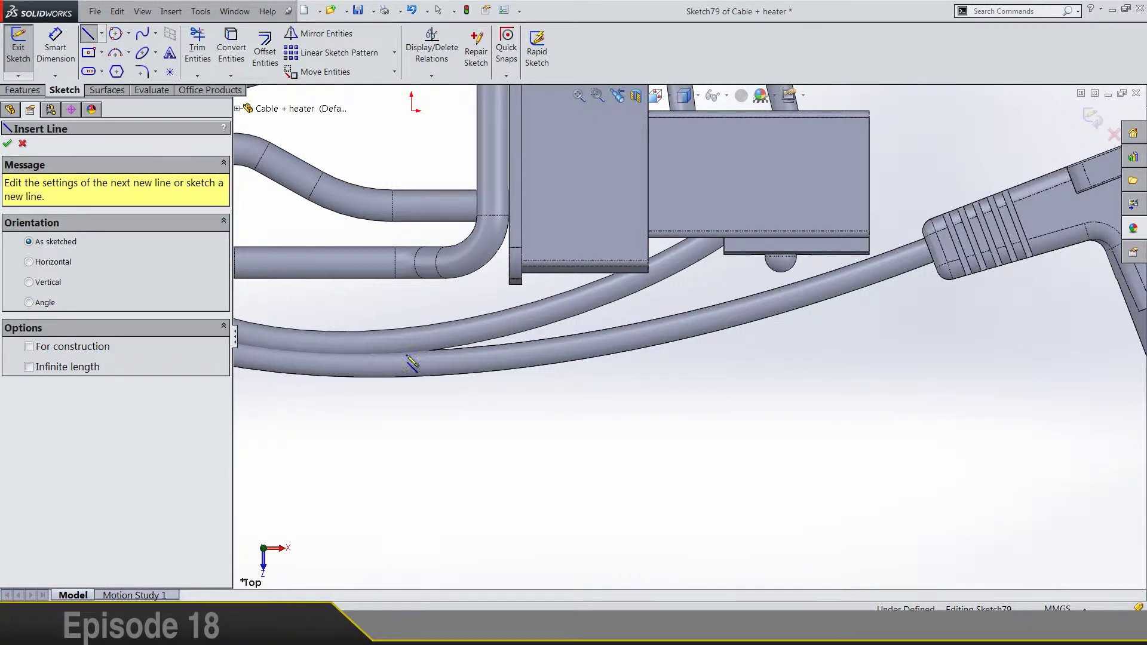
scroll(500, 365, "down", 3)
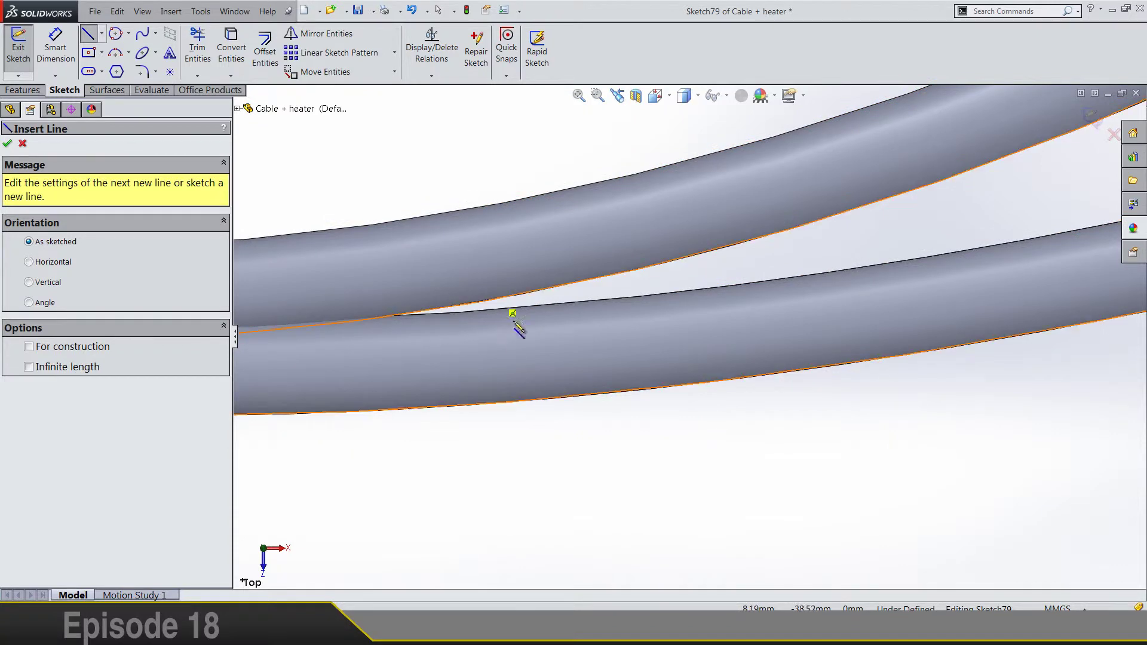
left_click(558, 304)
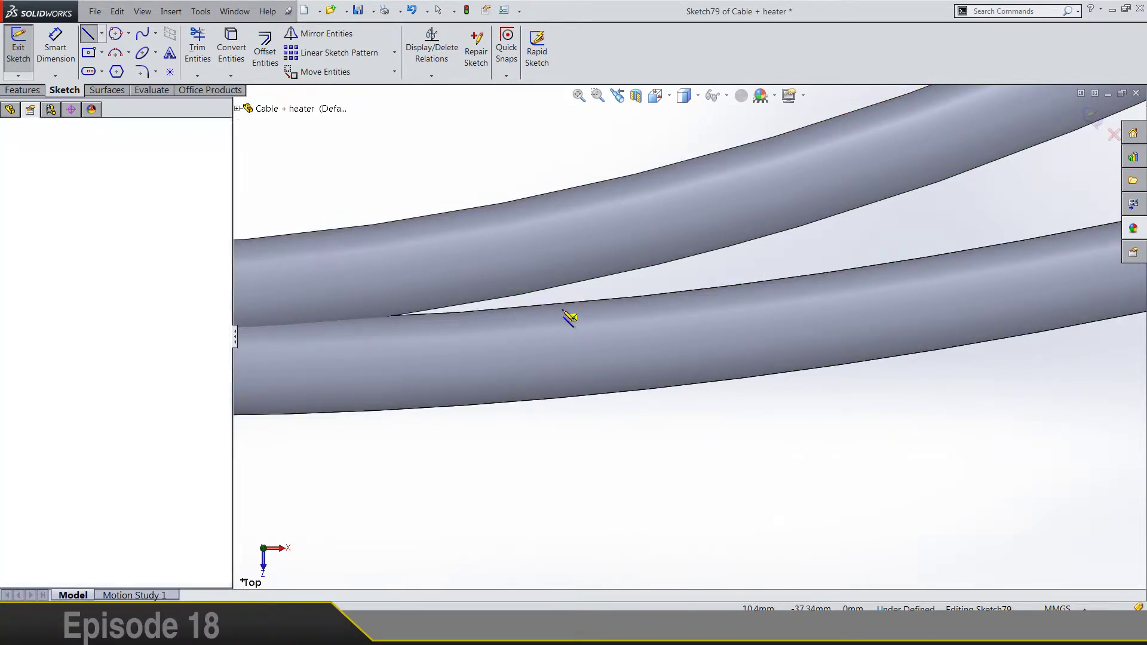
left_click(577, 535)
key("Escape")
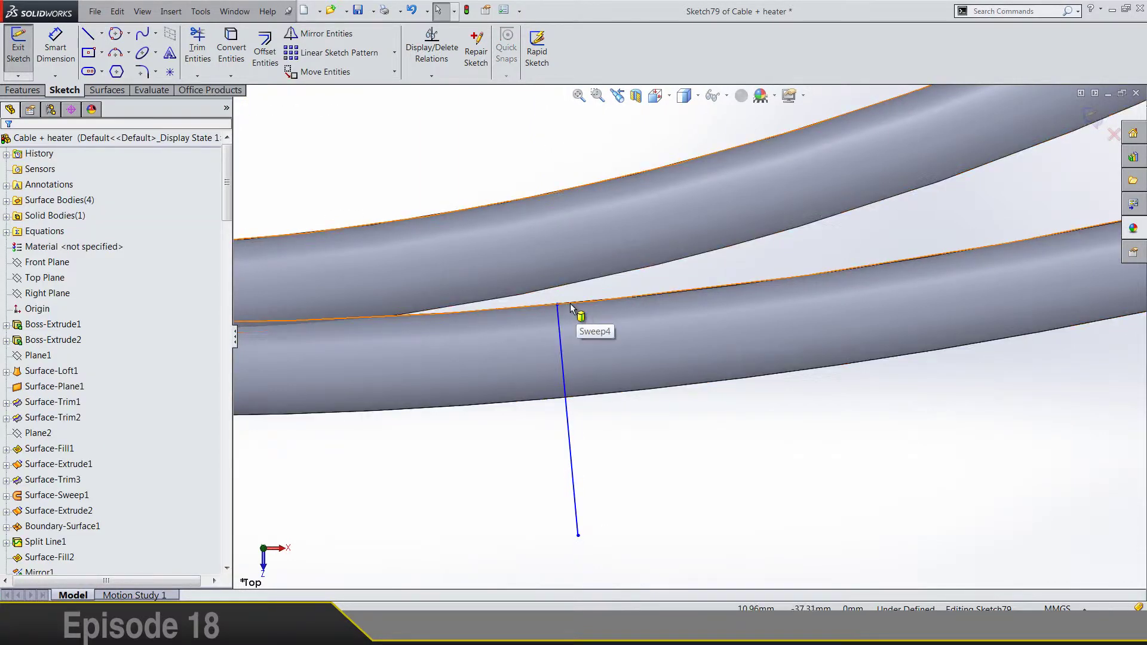
left_click(566, 328)
left_click(579, 303, "ctrl")
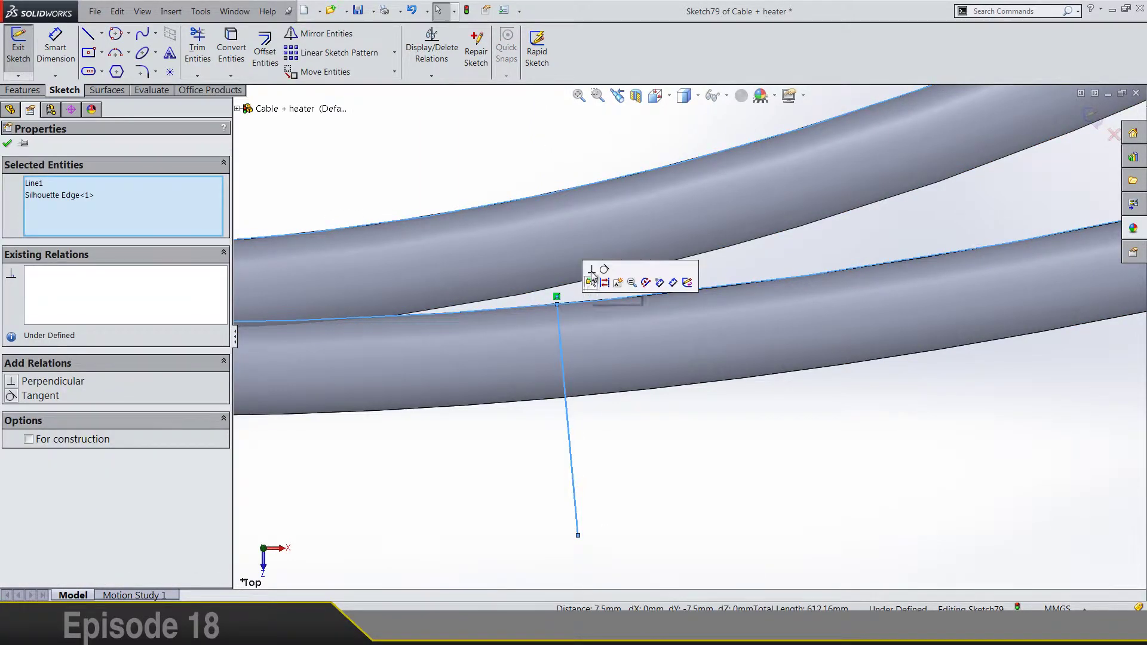
left_click(620, 481)
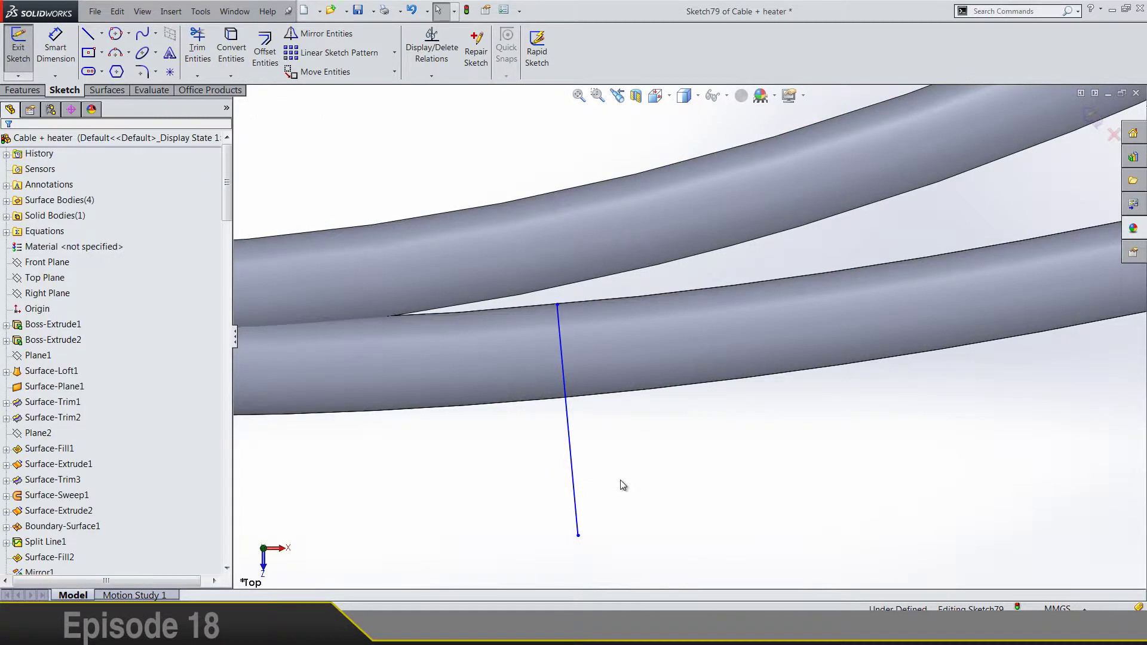
scroll(620, 479, "up", 10)
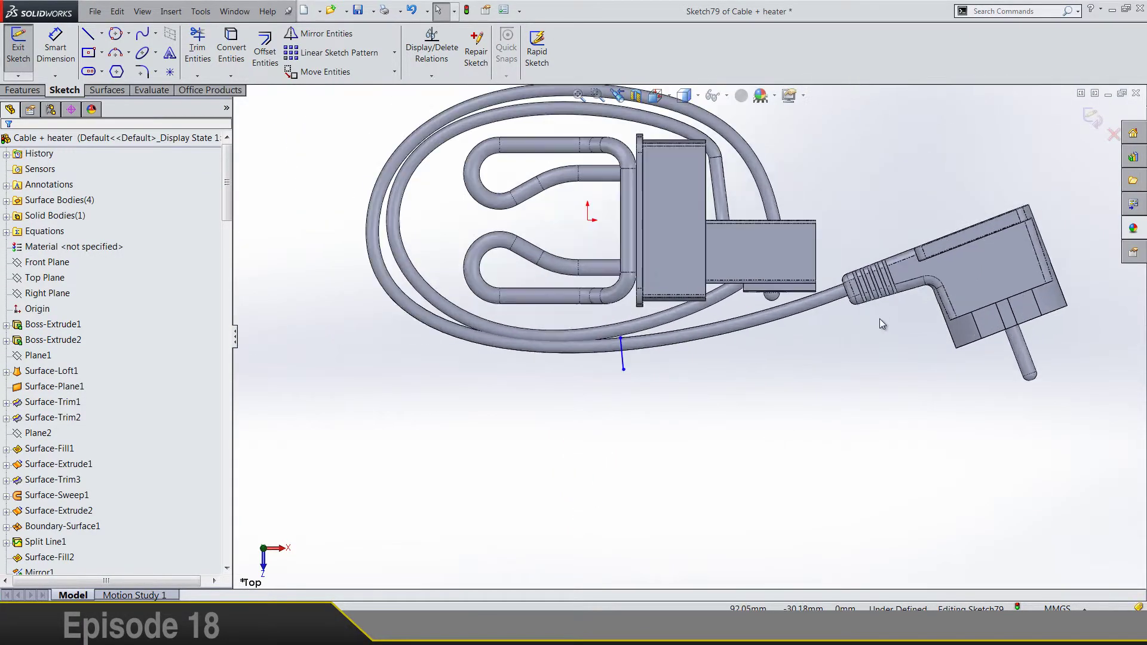
scroll(749, 306, "down", 10)
scroll(747, 302, "down", 1)
Sketch a second line across the cable near the plug, perpendicular to the silhouette edge.
left_click(88, 33)
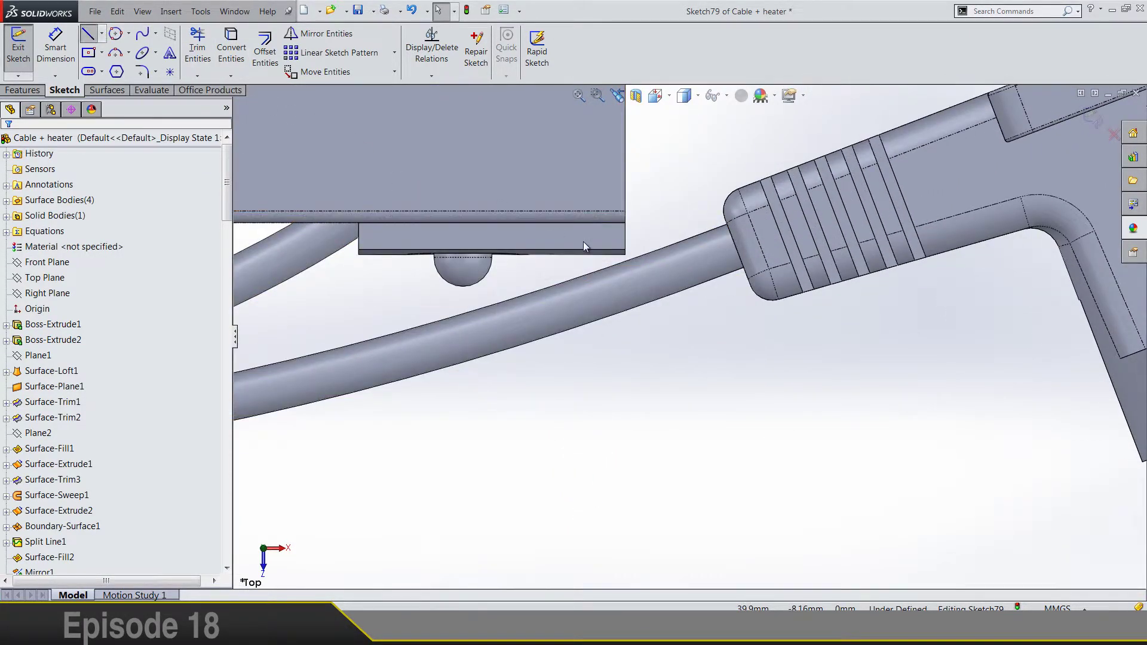
left_click(690, 239)
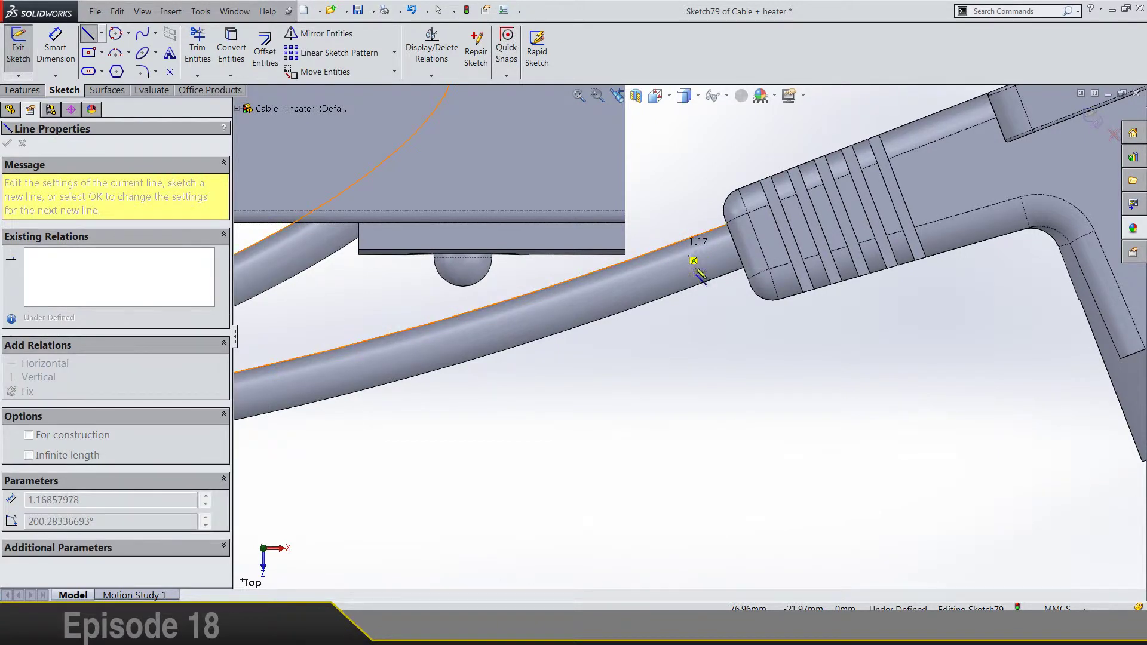
left_click(727, 335)
key("Escape")
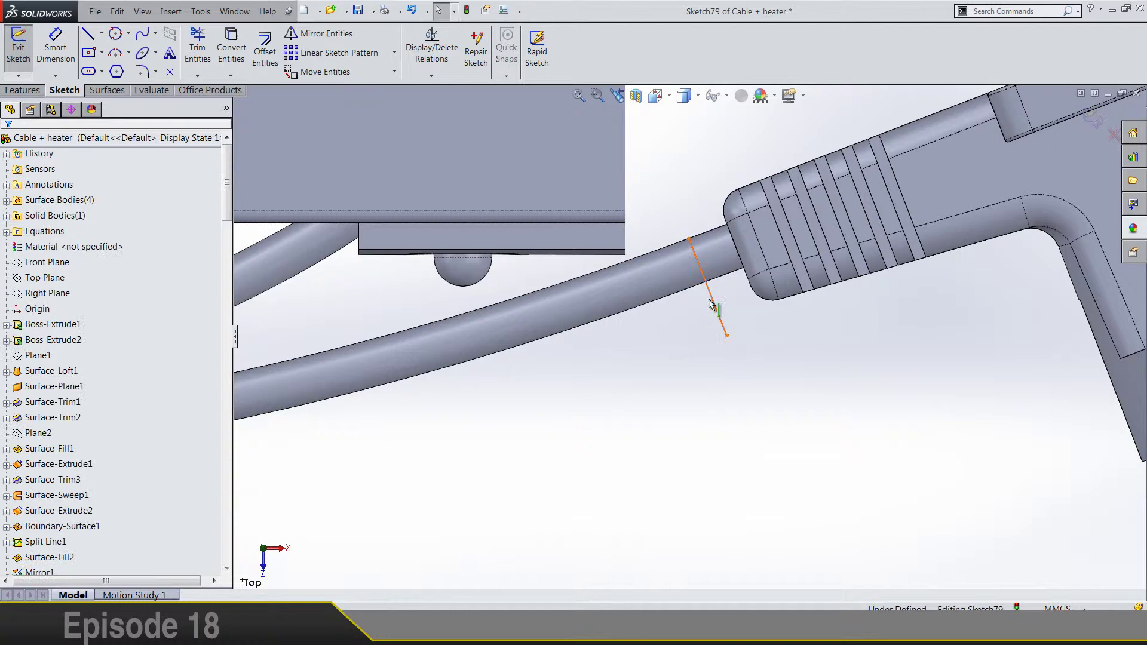
left_click(711, 305)
left_click(675, 243, "ctrl")
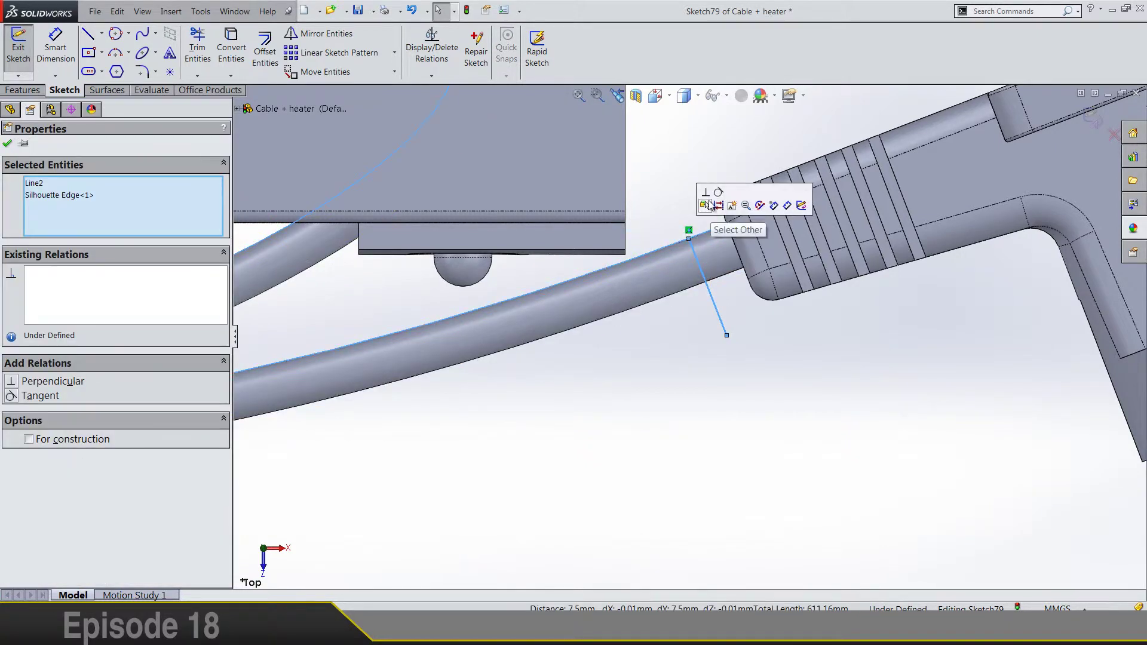
left_click(705, 192)
left_click(683, 415)
key("f")
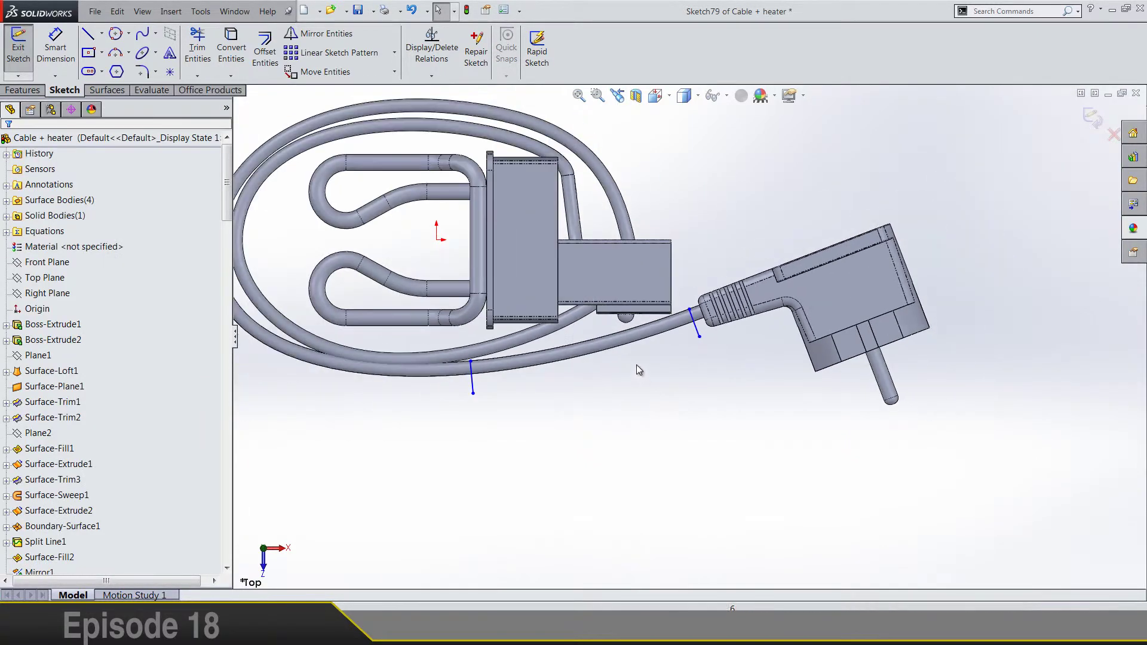
scroll(592, 341, "down", 3)
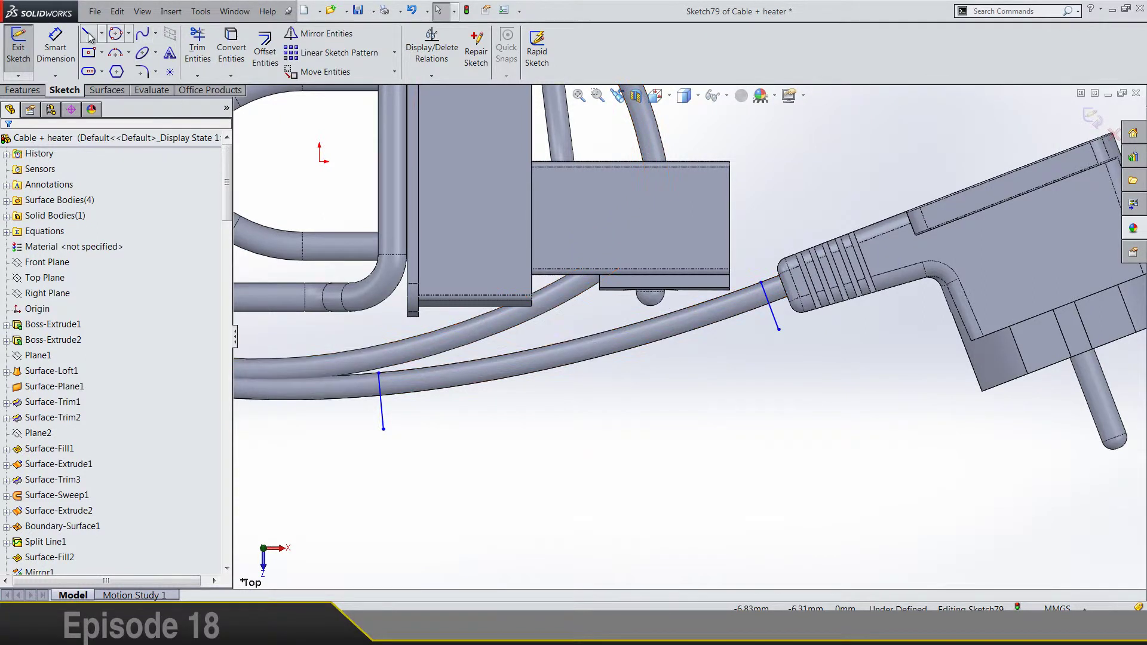
Join the two lines' bottom and top ends with two lines, then exit the sketch.
key("l")
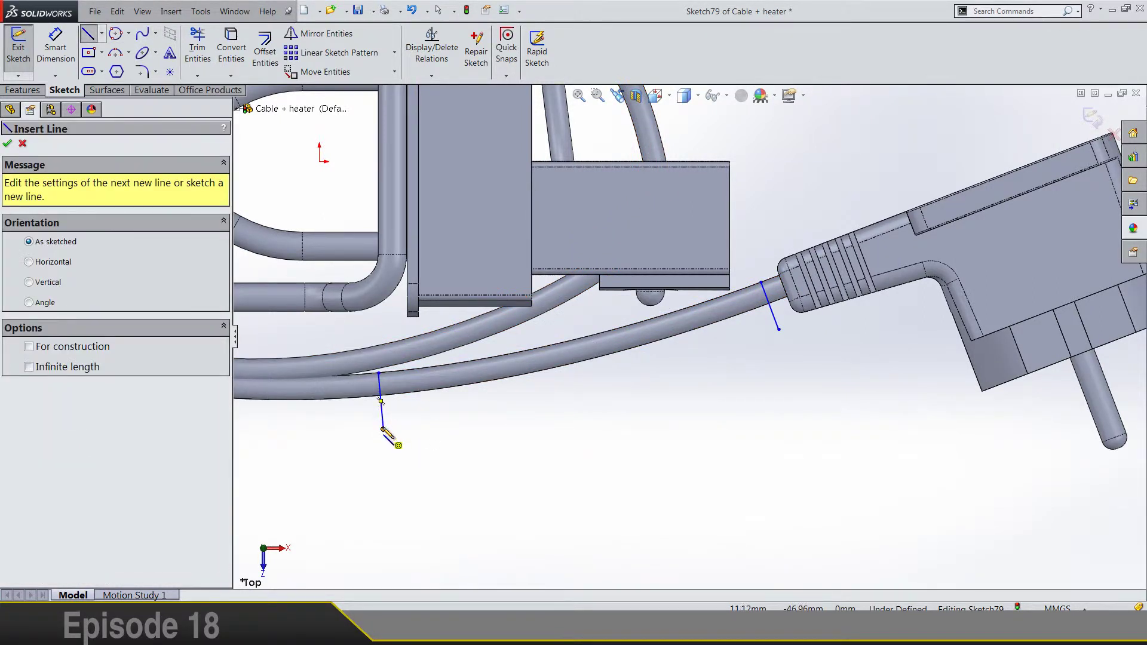
left_click(382, 428)
left_click(778, 329)
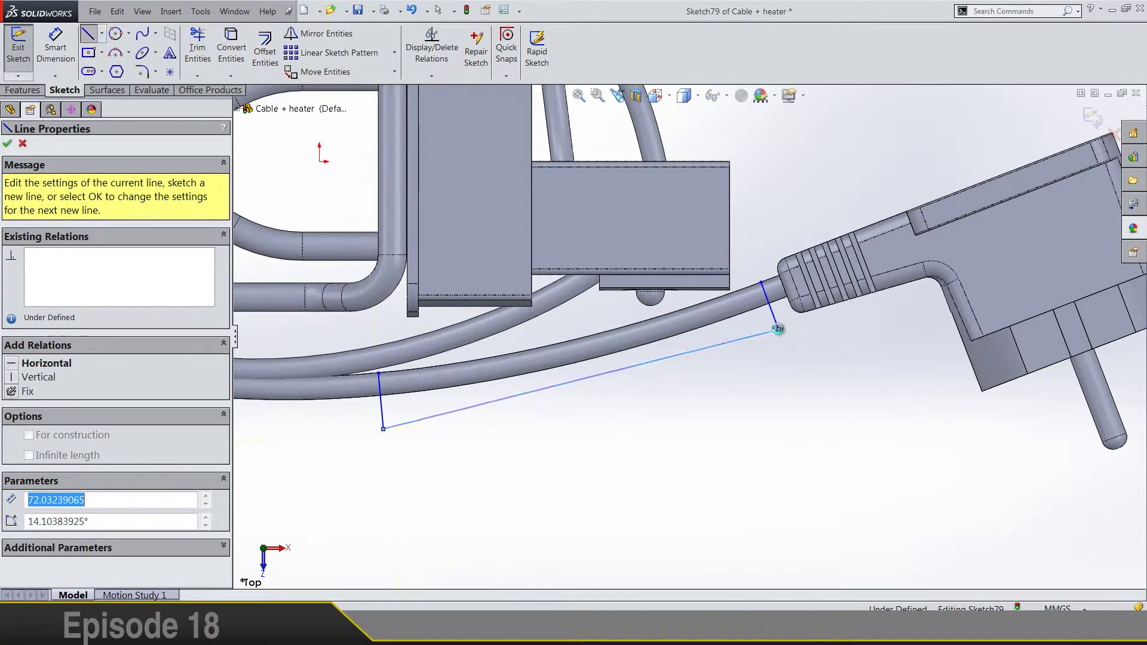
key("Escape")
scroll(397, 289, "down", 3)
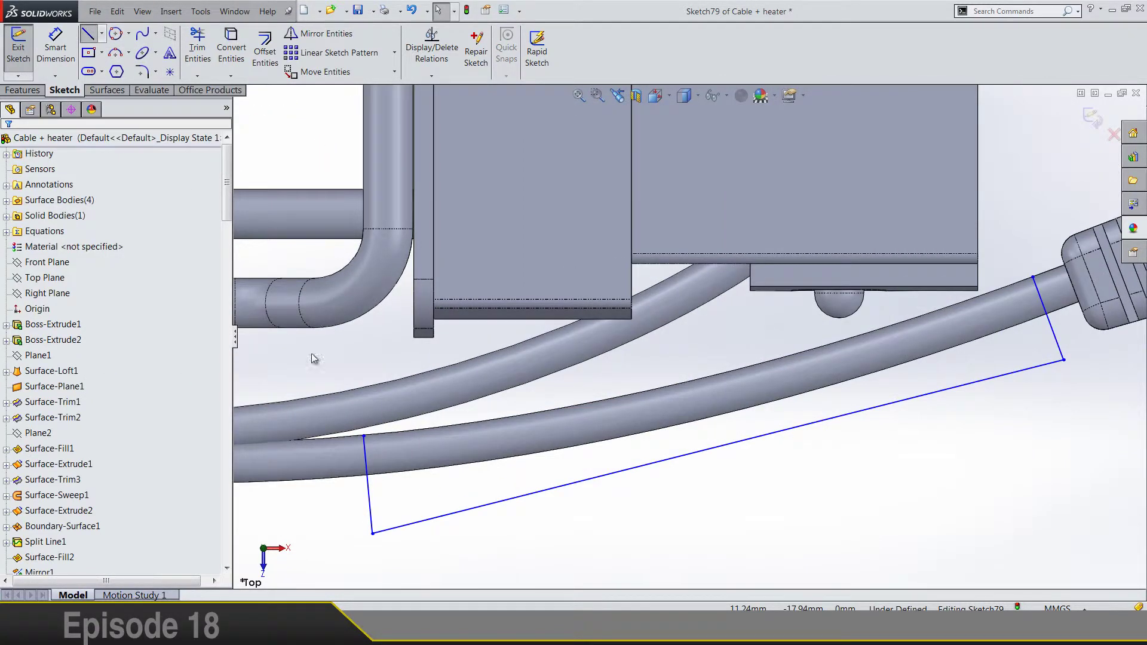
key("l")
left_click(365, 436)
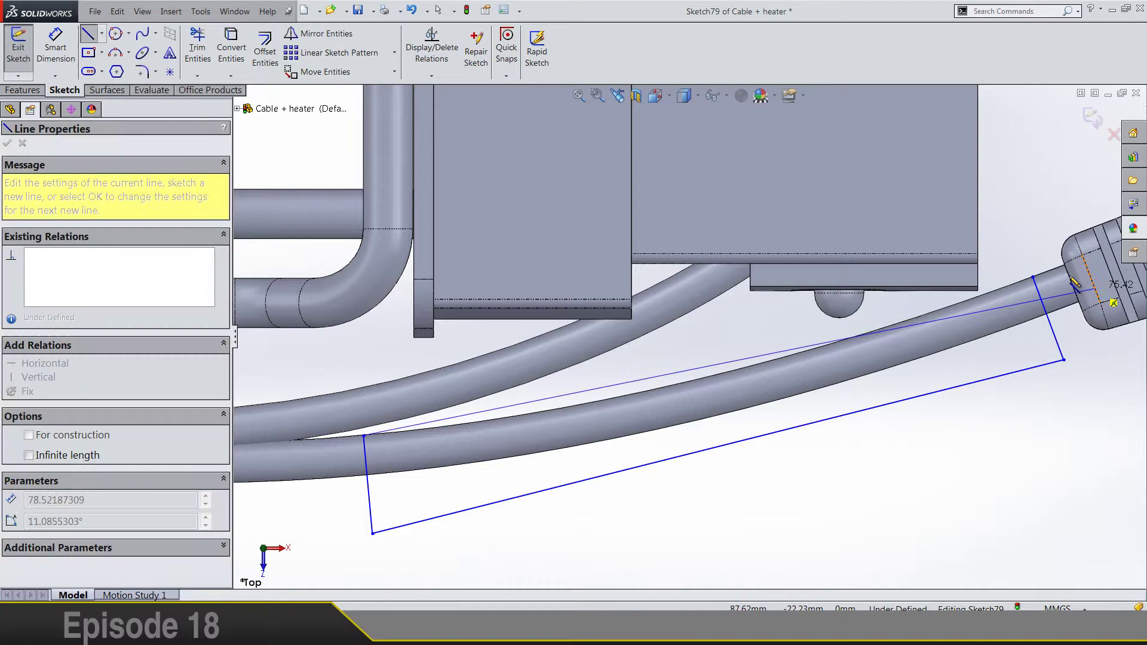
left_click(1033, 277)
key("Escape")
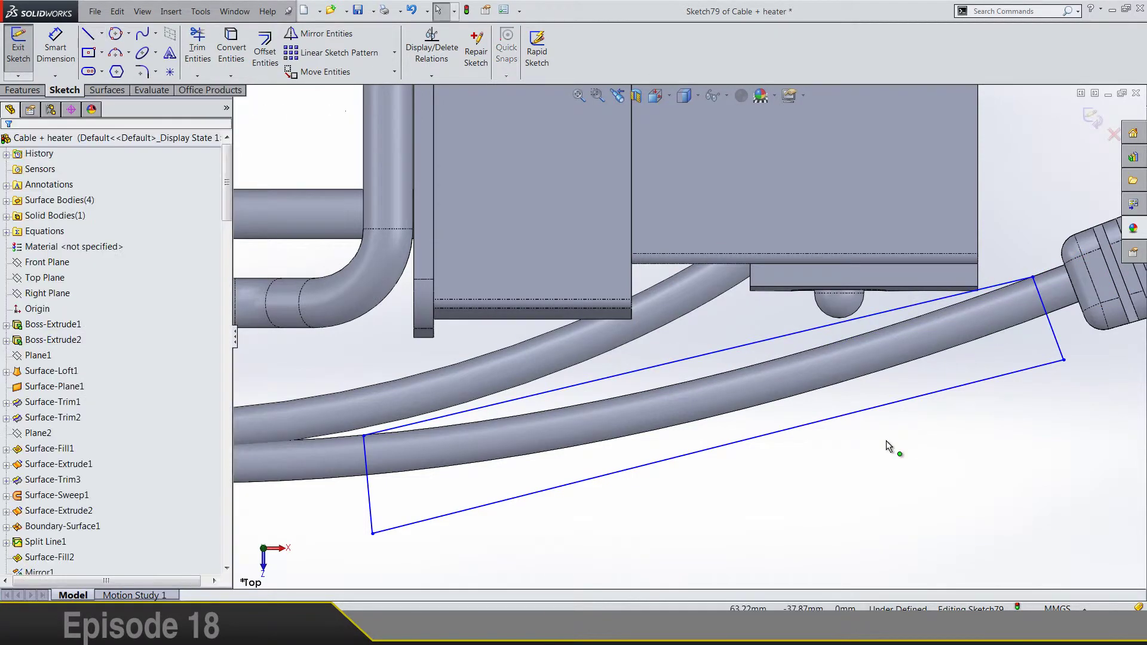
scroll(886, 440, "down", 3)
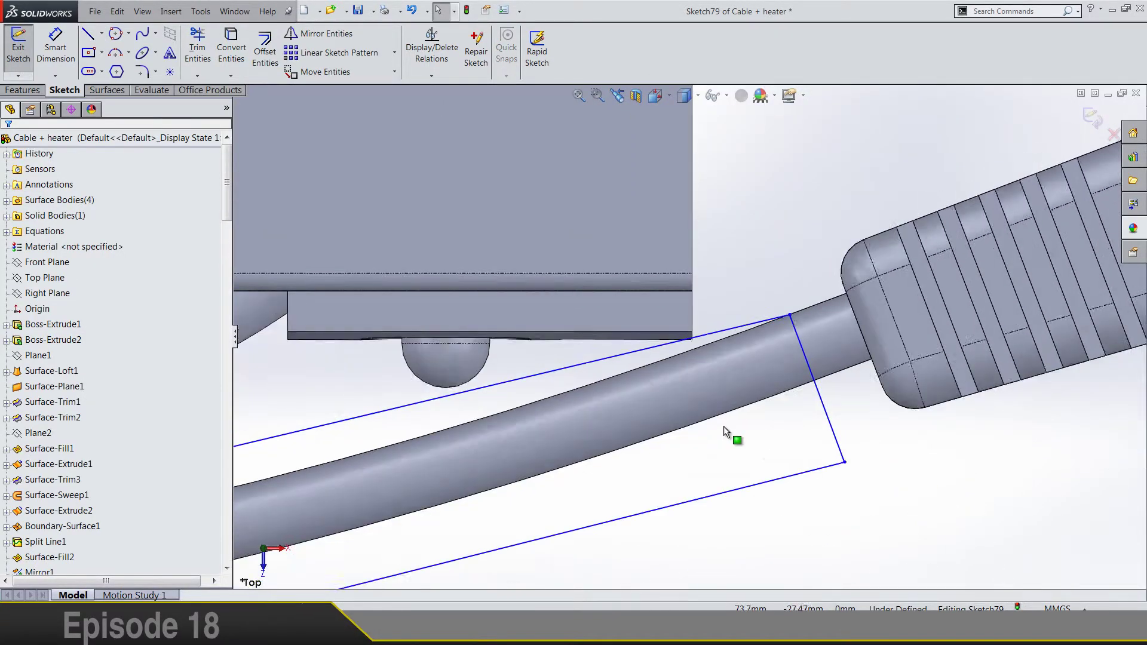
key("ctrl+7")
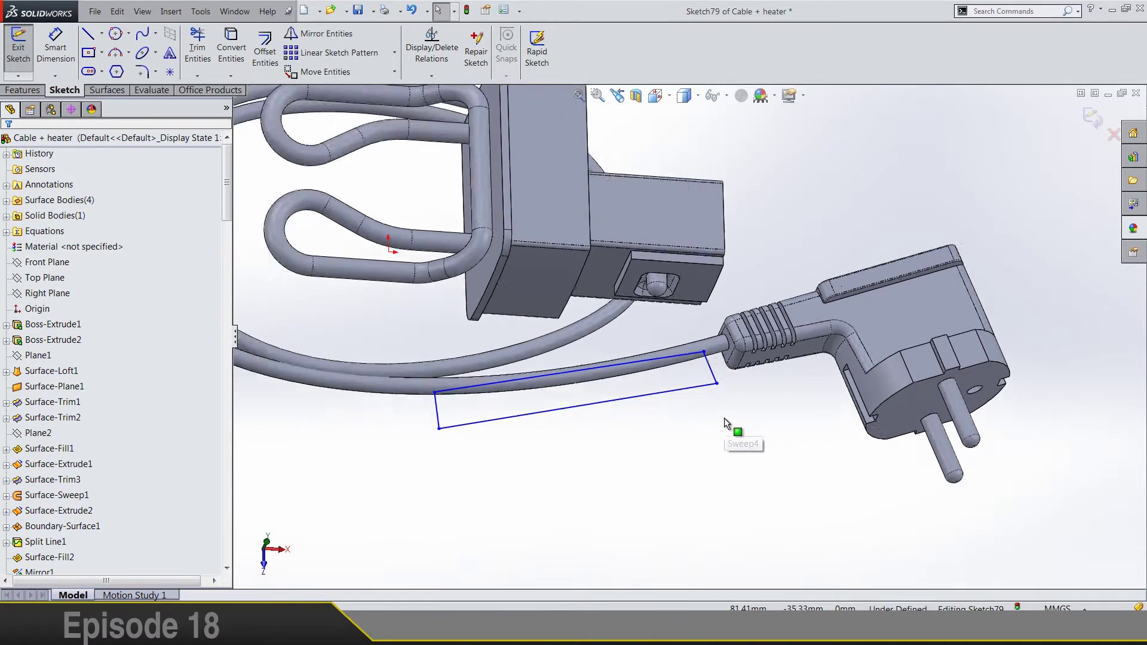
mouse_move(724, 417)
middle_mouse_down()
mouse_move(751, 296)
mouse_move(995, 198)
middle_mouse_up()
left_click(1091, 117)
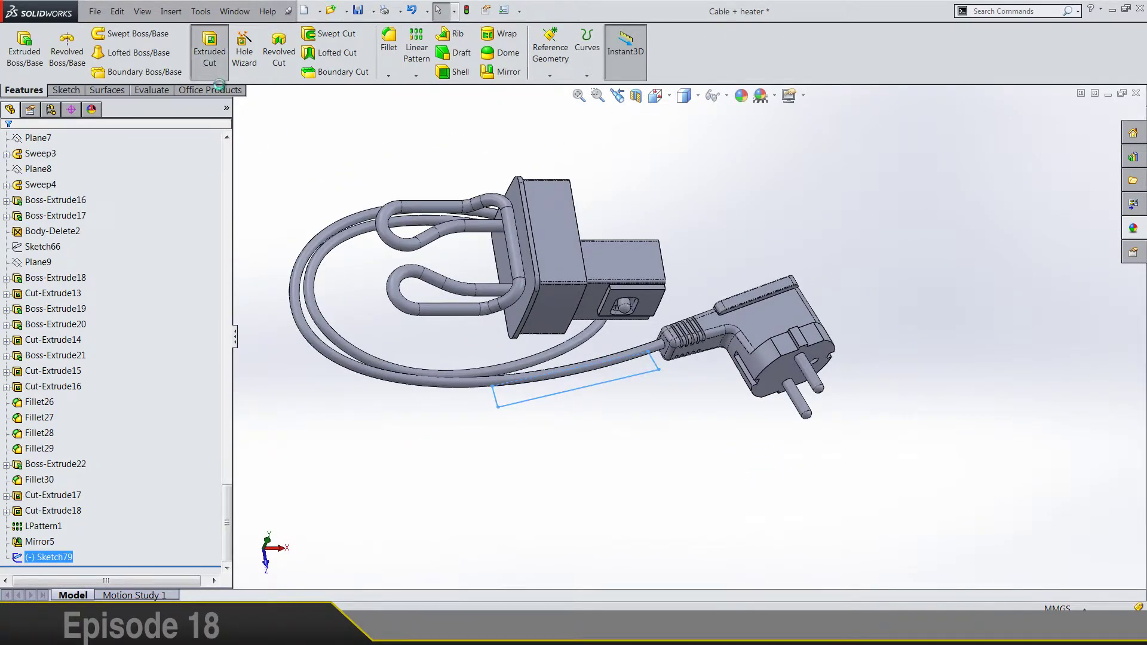
Extrude-cut the rectangle in the reversed direction, Up To Next, keeping all bodies.
left_click(209, 52)
left_click(12, 226)
left_click(54, 227)
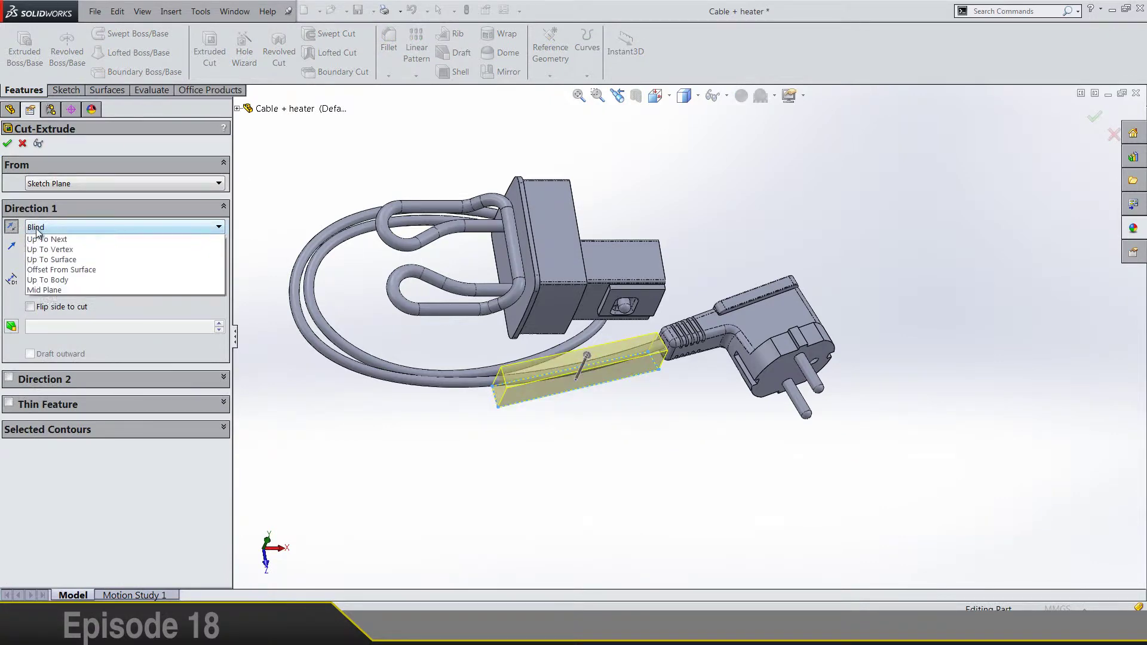
left_click(62, 271)
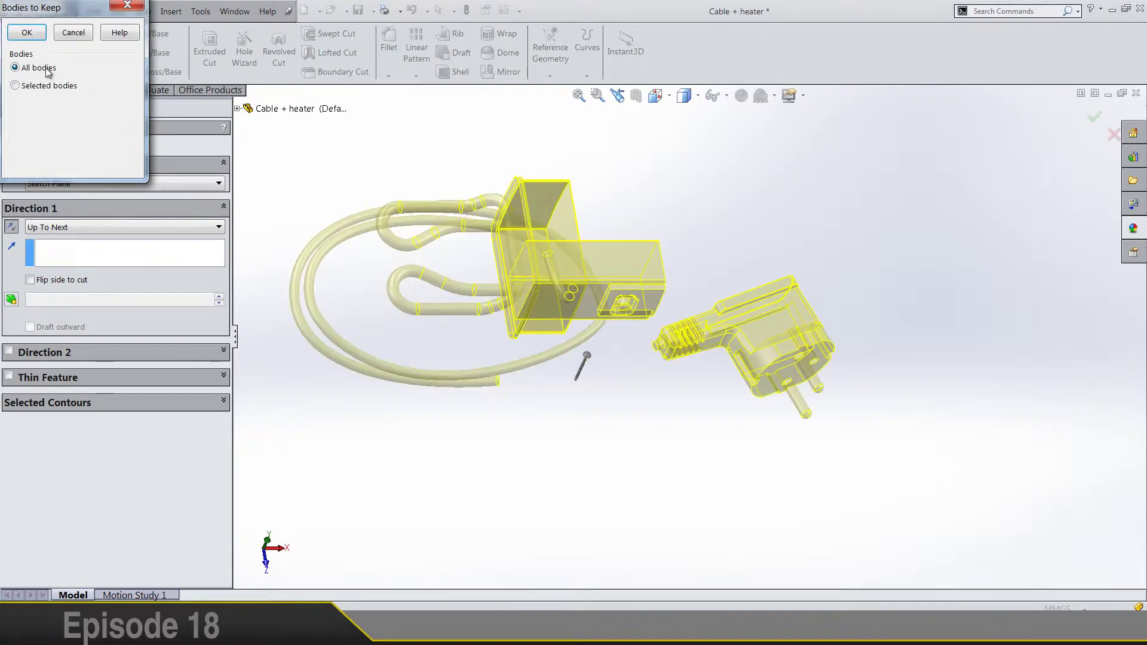
left_click(34, 33)
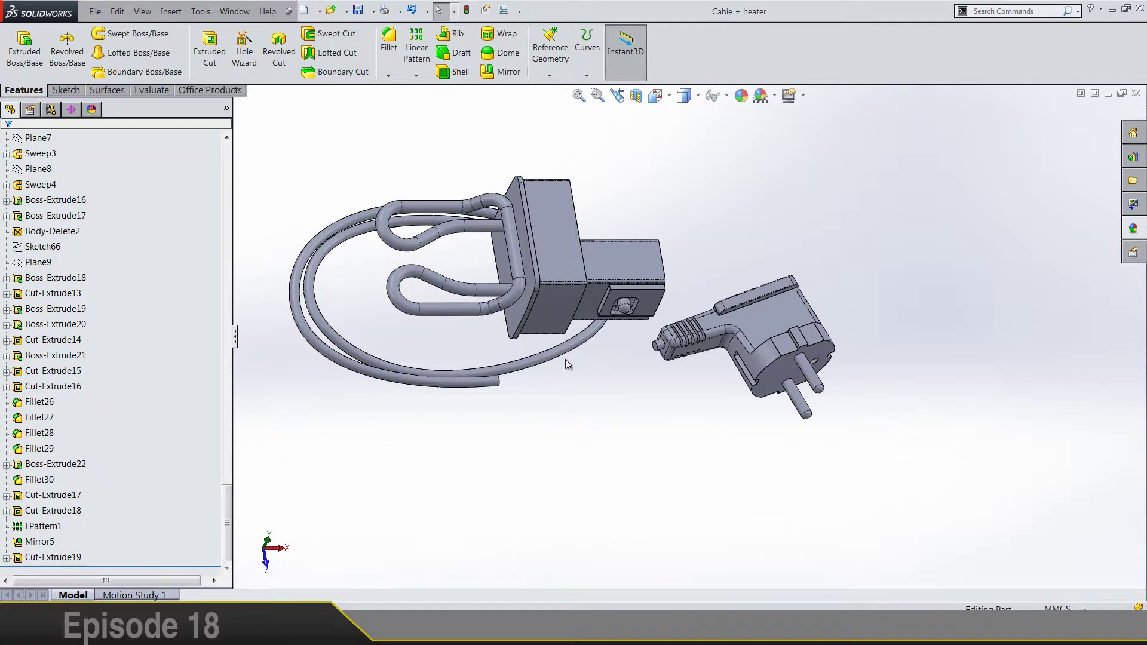
Inspect the cut from the front view, then bring up the Insert > Features submenu.
mouse_move(568, 361)
middle_mouse_down()
mouse_move(545, 446)
mouse_move(545, 507)
mouse_move(553, 399)
mouse_move(534, 467)
mouse_move(597, 251)
middle_mouse_up()
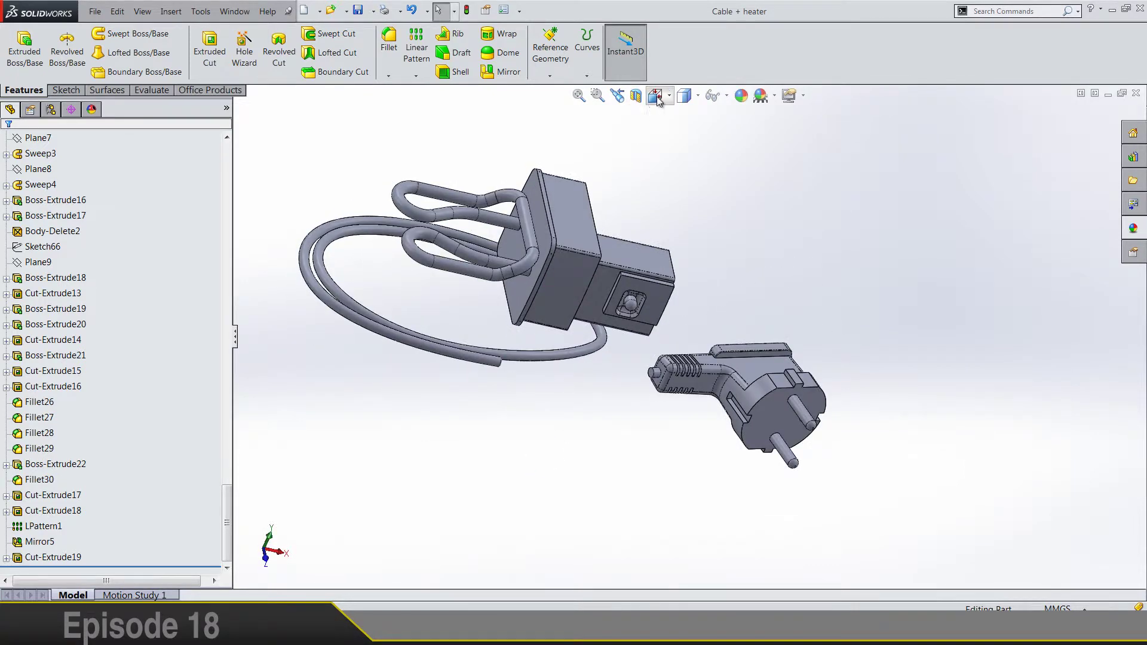
left_click(655, 95)
left_click(677, 155)
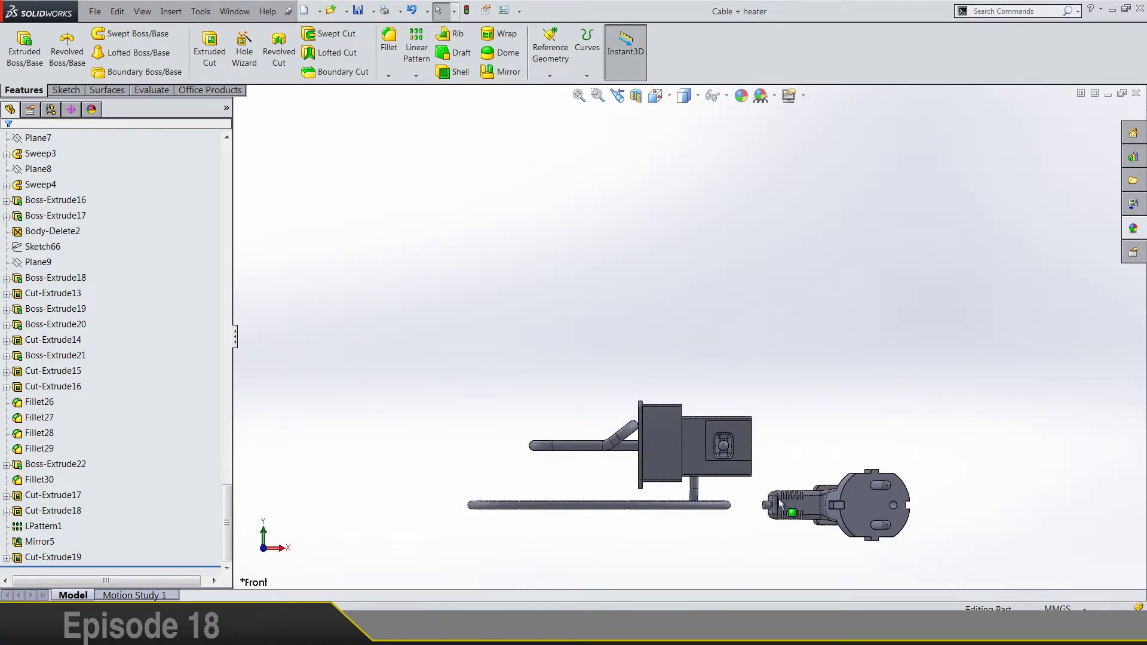
scroll(822, 542, "down", 5)
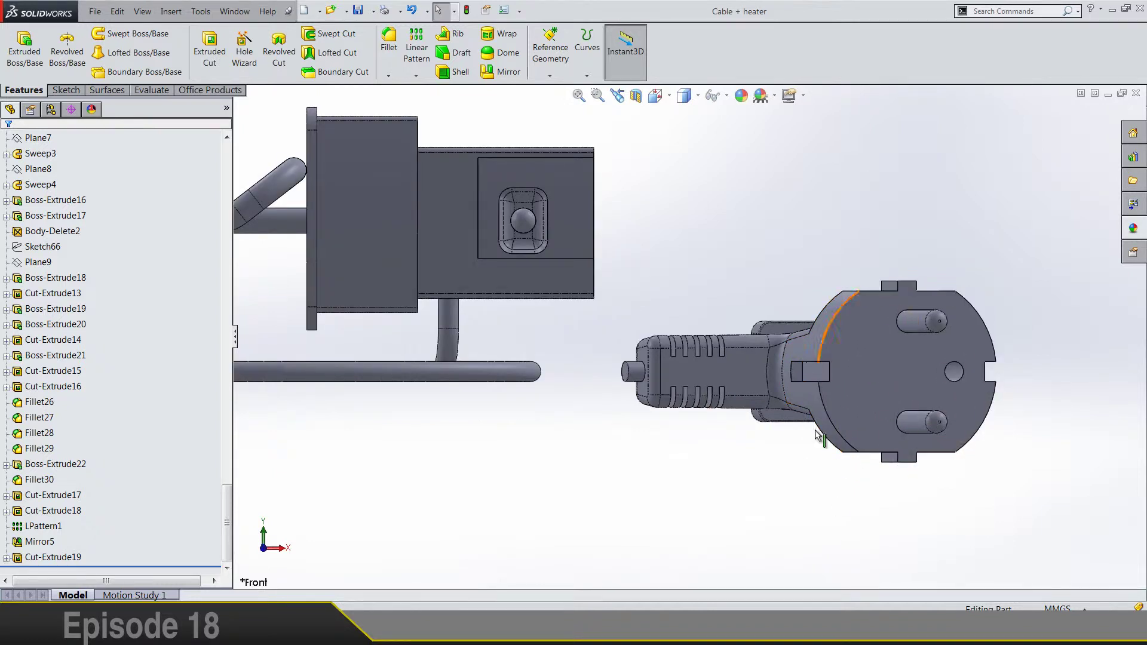
scroll(778, 427, "up", 5)
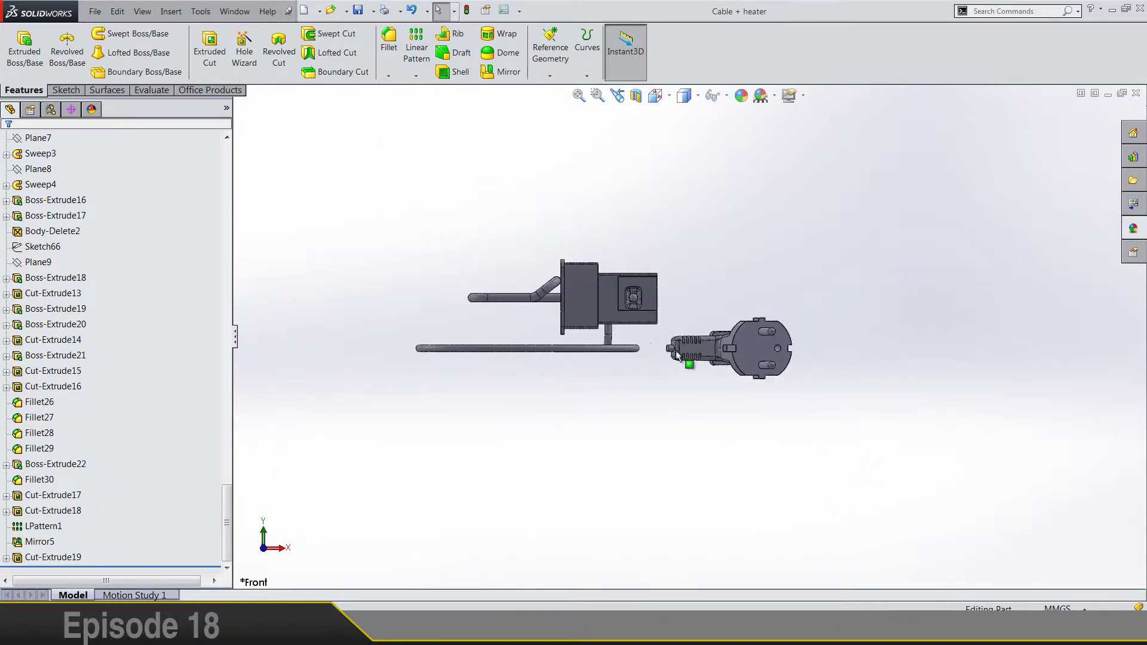
scroll(621, 359, "down", 3)
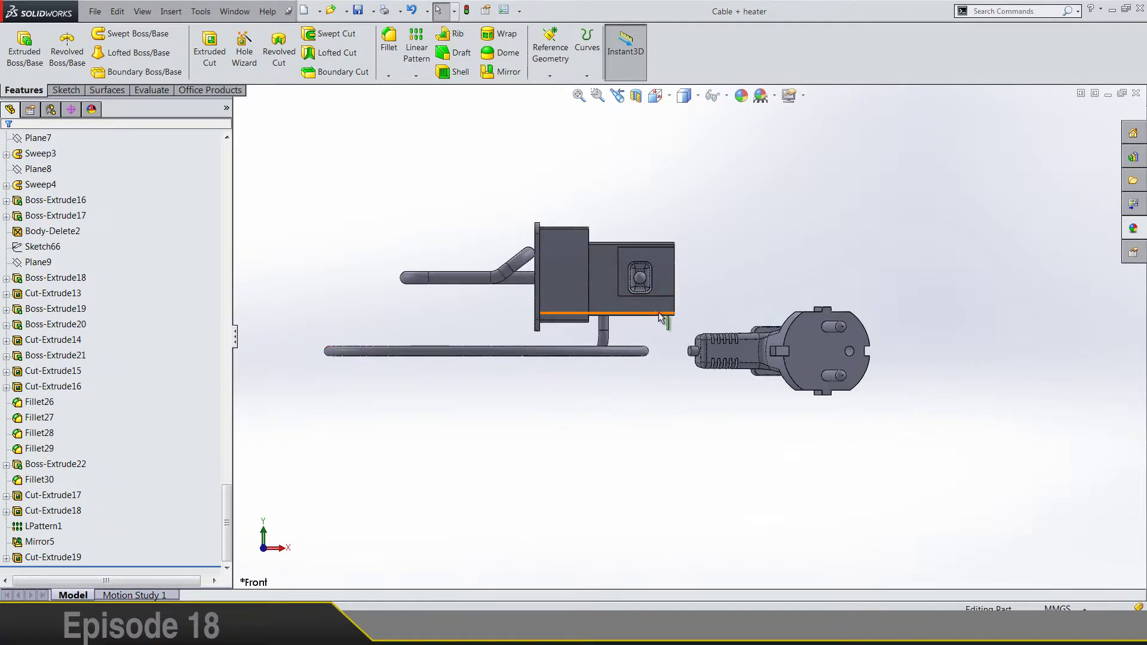
scroll(888, 316, "down", 3)
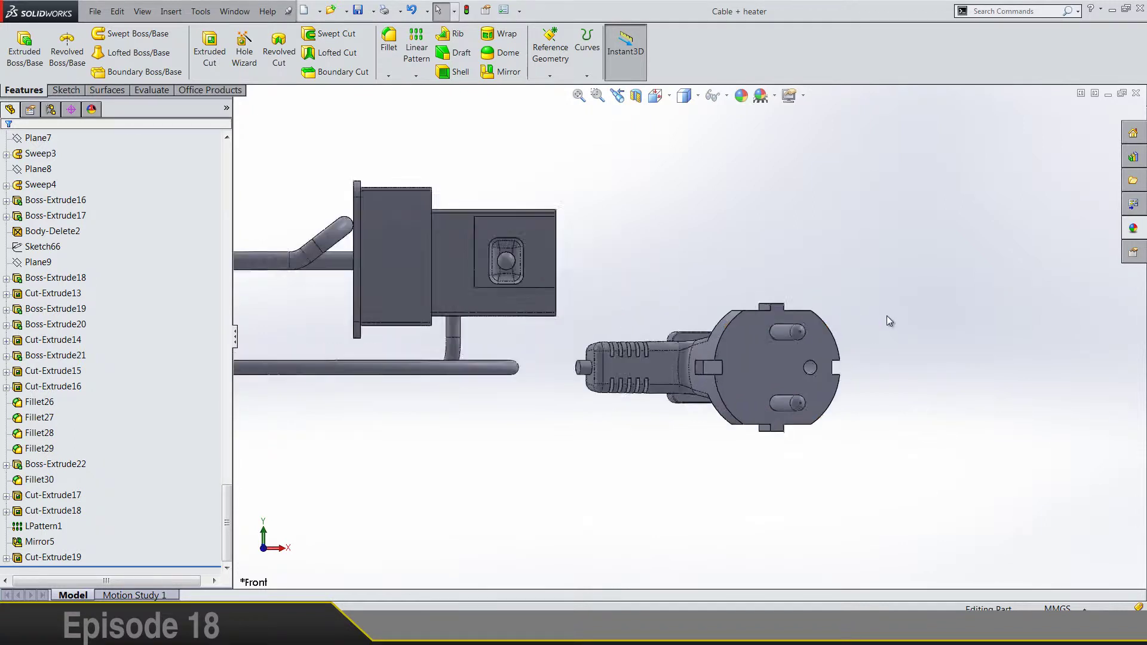
left_click(179, 13)
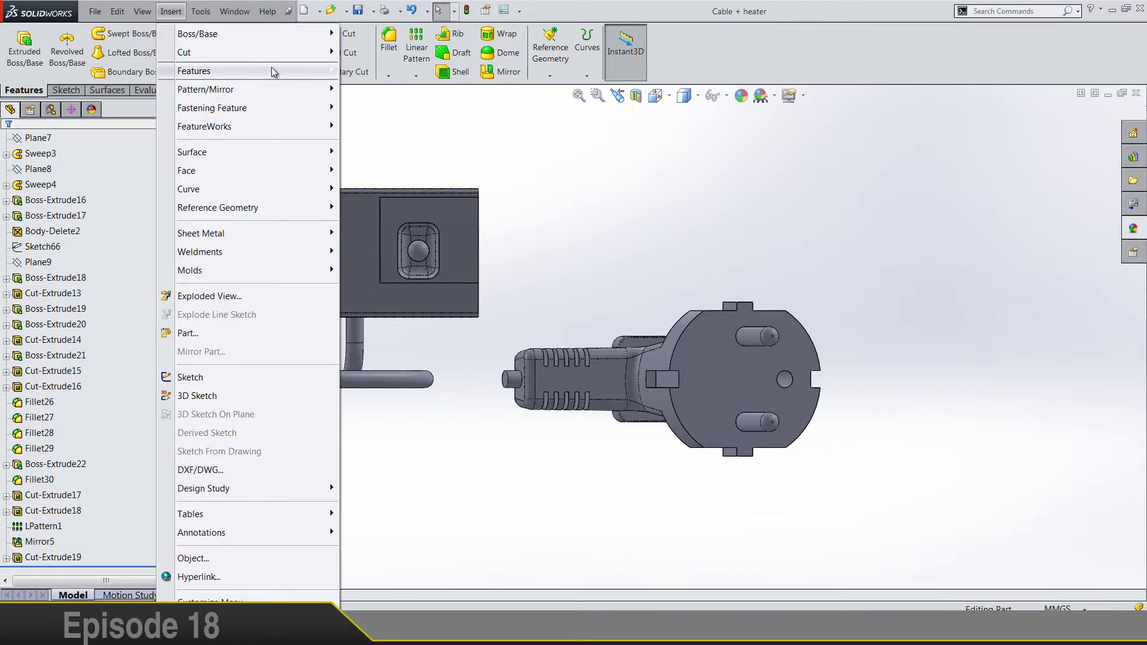
mouse_move(273, 72)
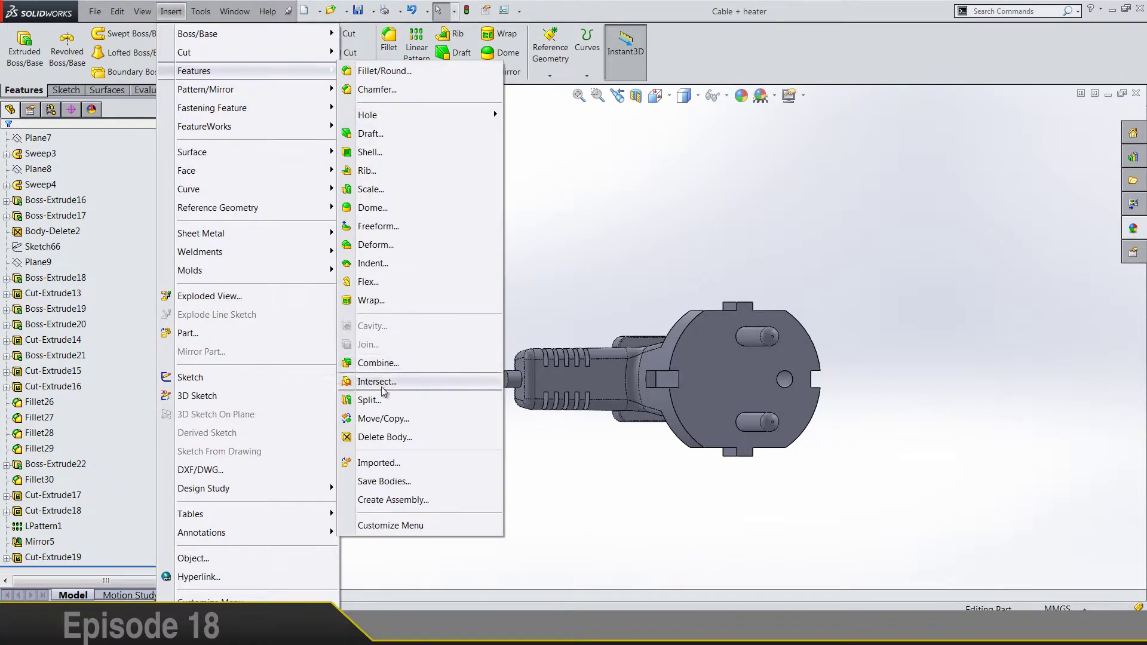
Start Move/Copy Body on the plug body and set the Y offset to 10.50 mm.
left_click(383, 418)
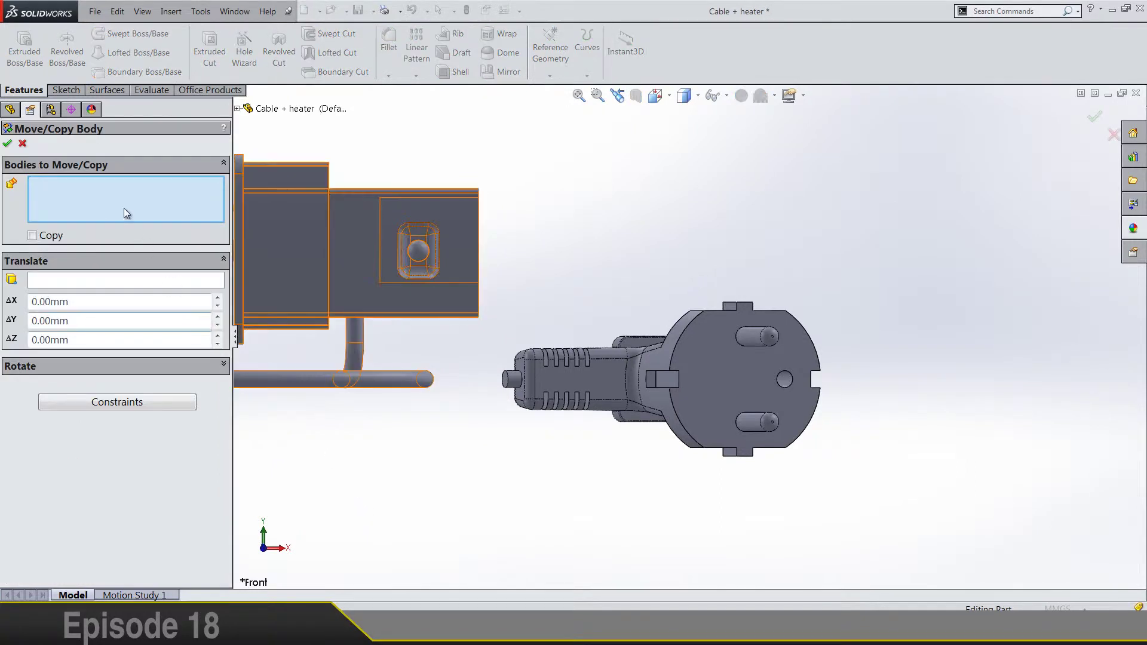
left_click(575, 396)
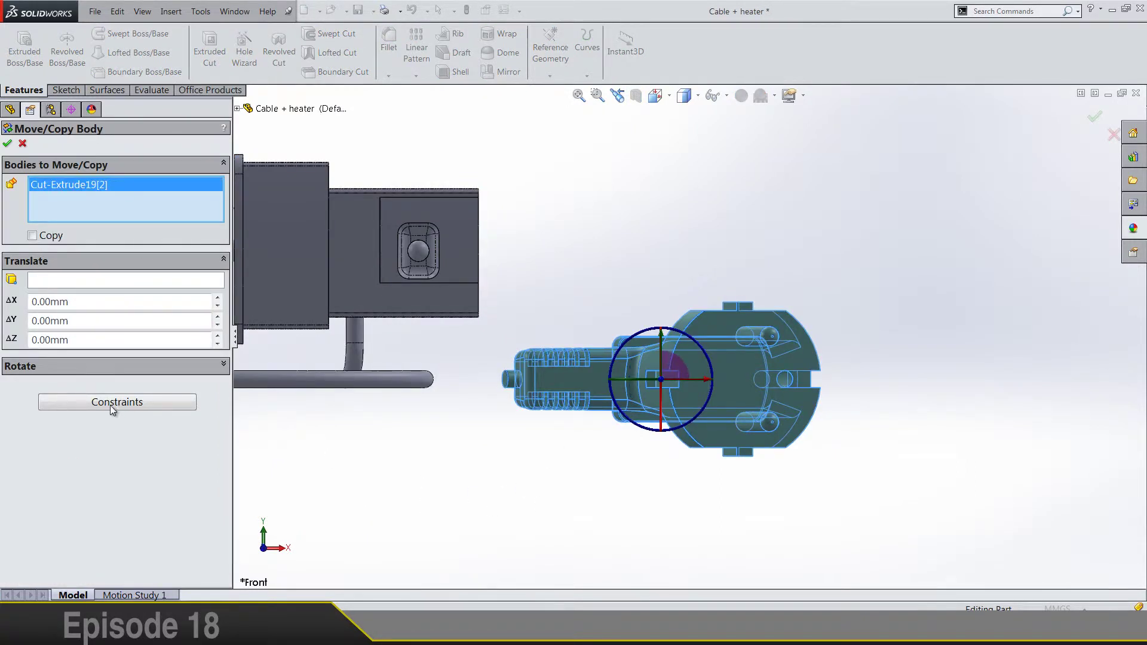
left_click(62, 282)
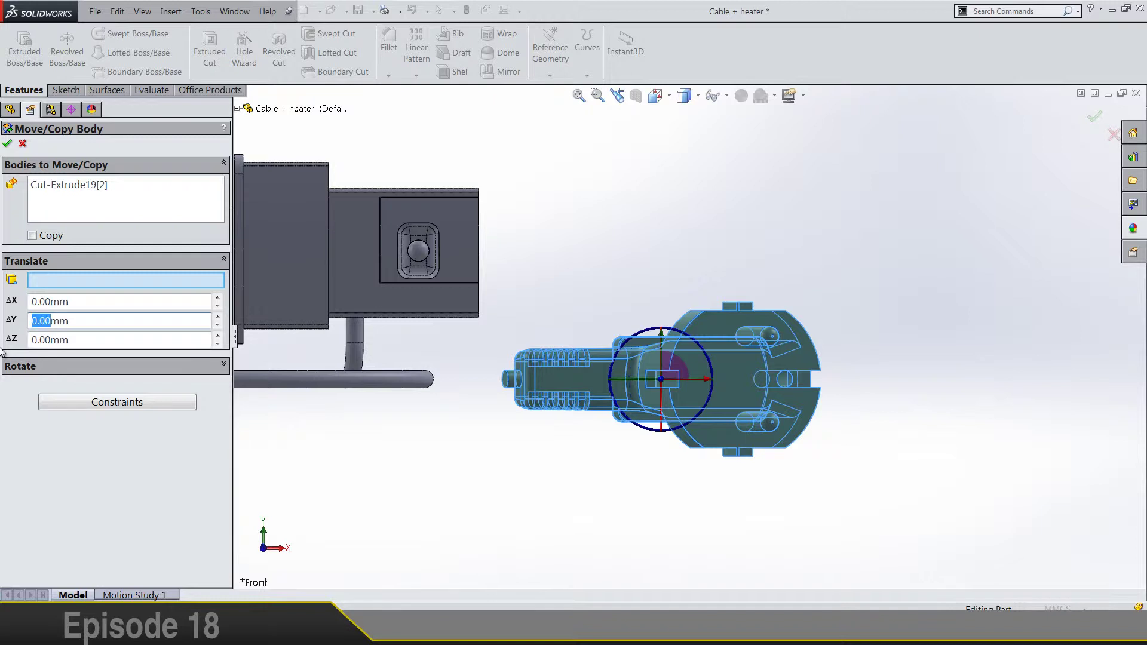
type("50")
key("Return")
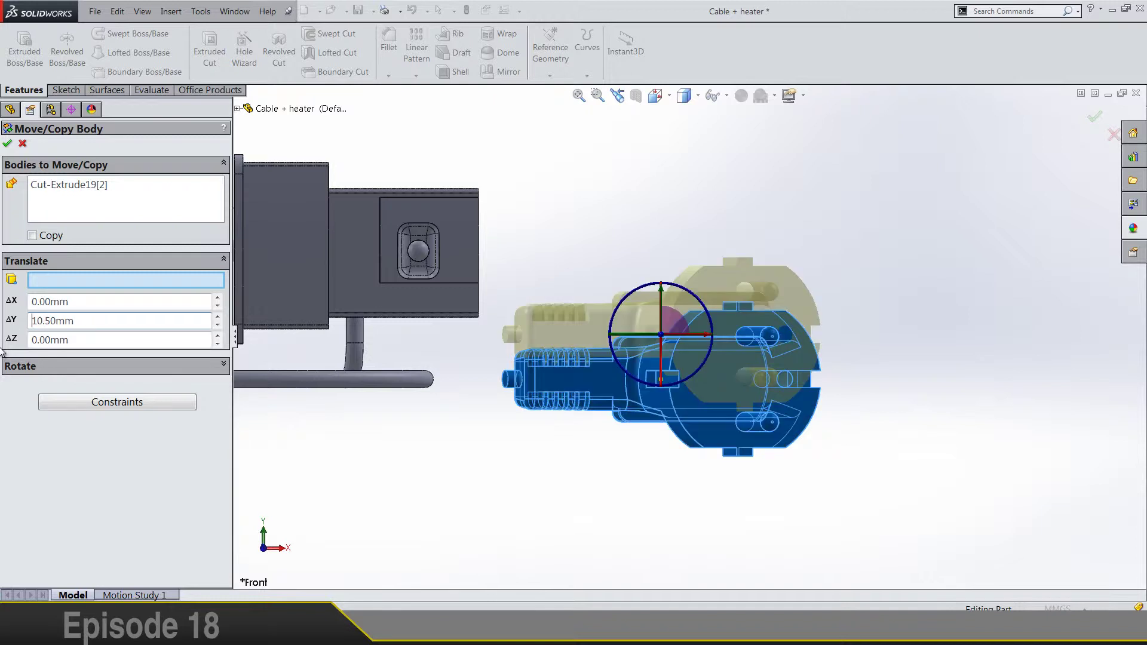
Set the Z and X offsets to 5 mm each and confirm the move.
left_click(655, 95)
left_click(673, 130)
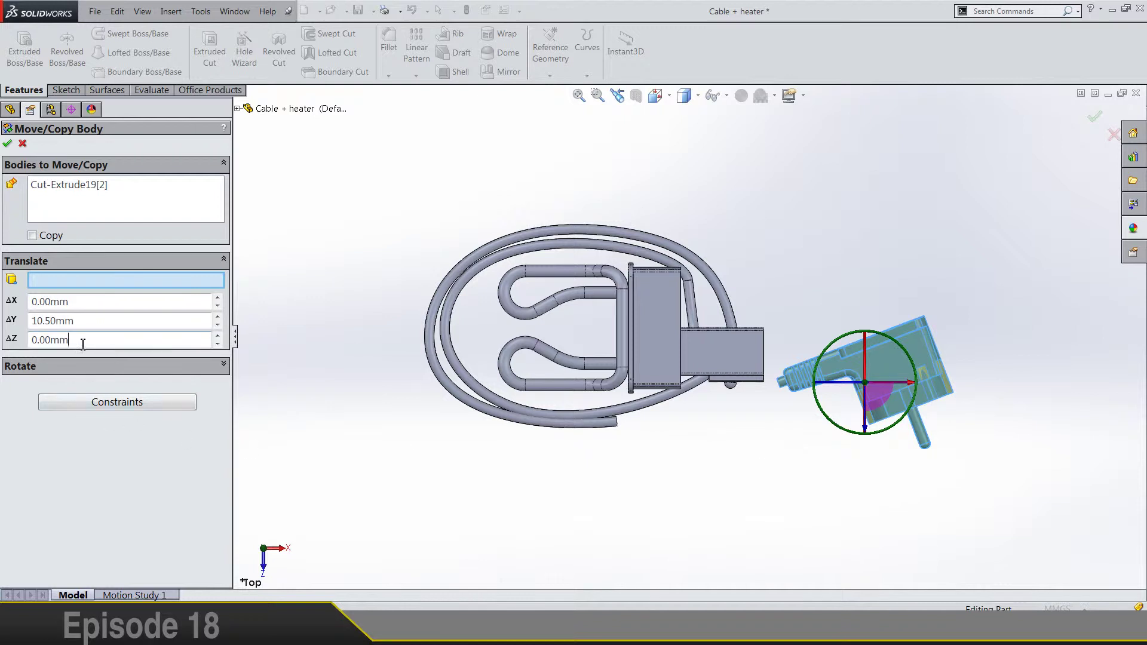
left_click(83, 340)
type("2")
key("Return")
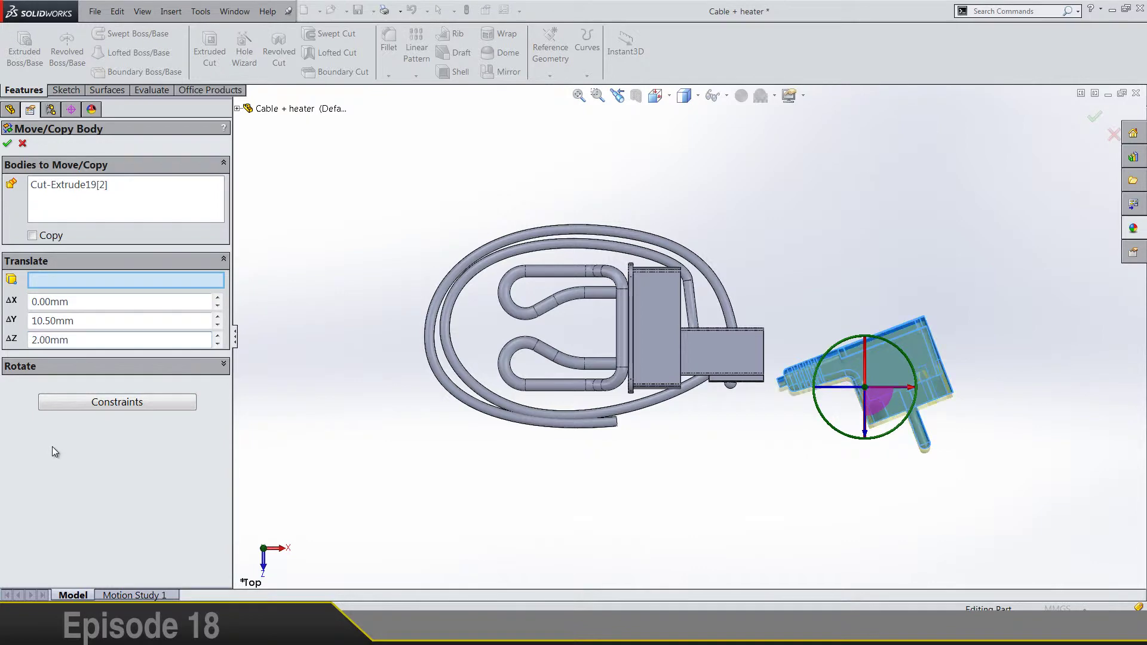
left_click(84, 339)
type("5")
key("Return")
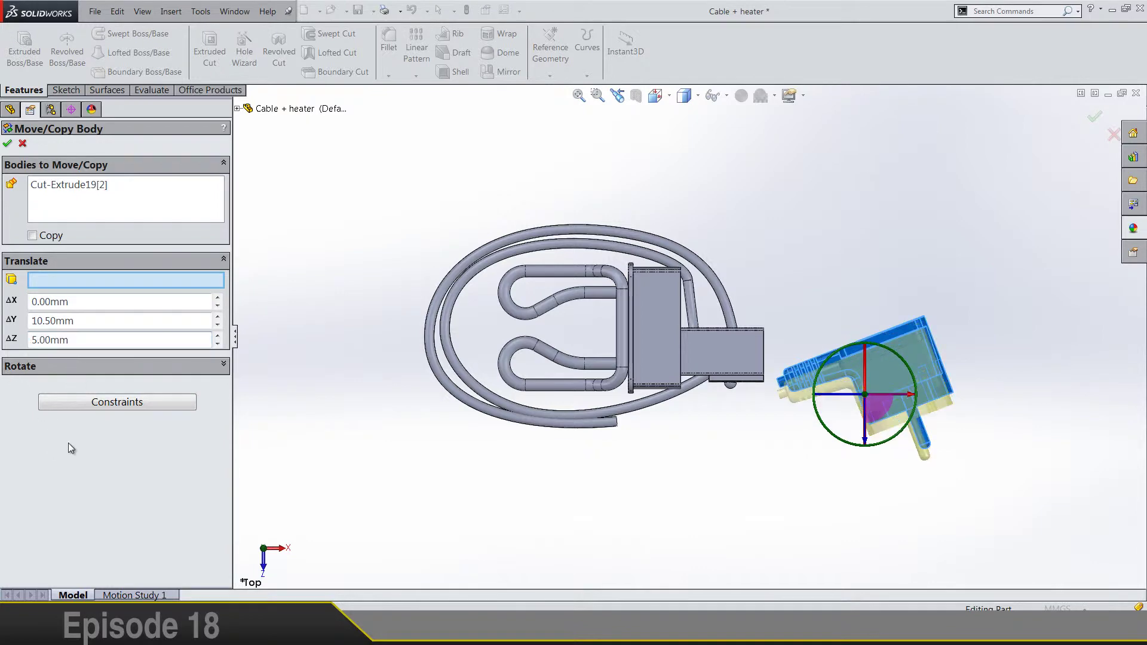
left_click(93, 305)
type("3")
key("Return")
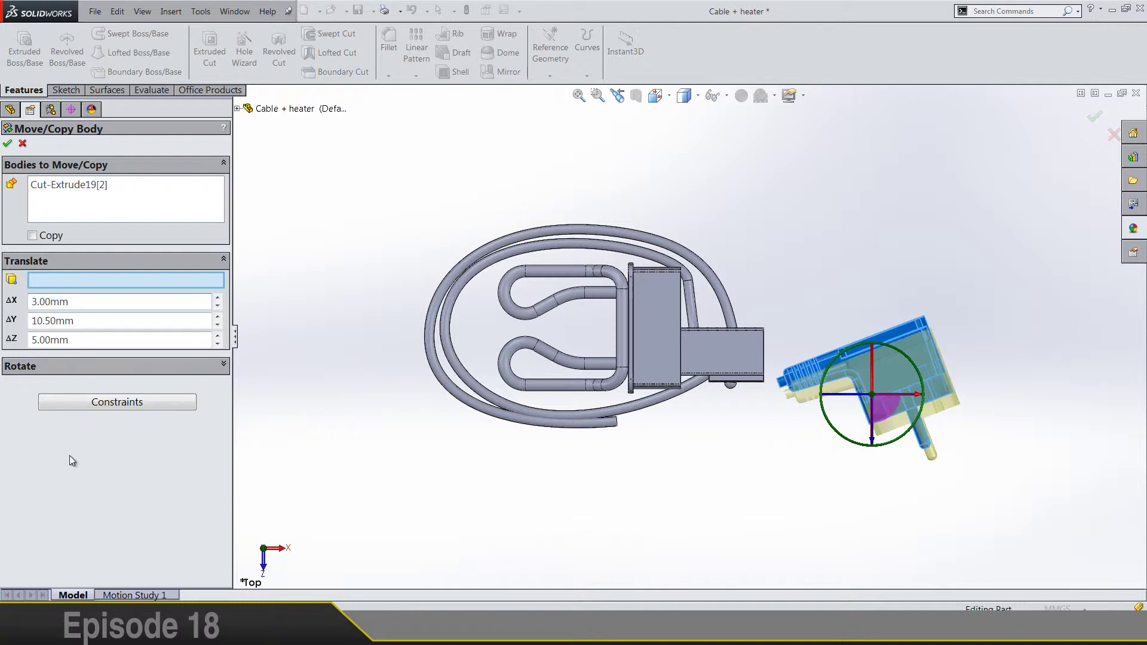
left_click(84, 303)
type("5")
key("Return")
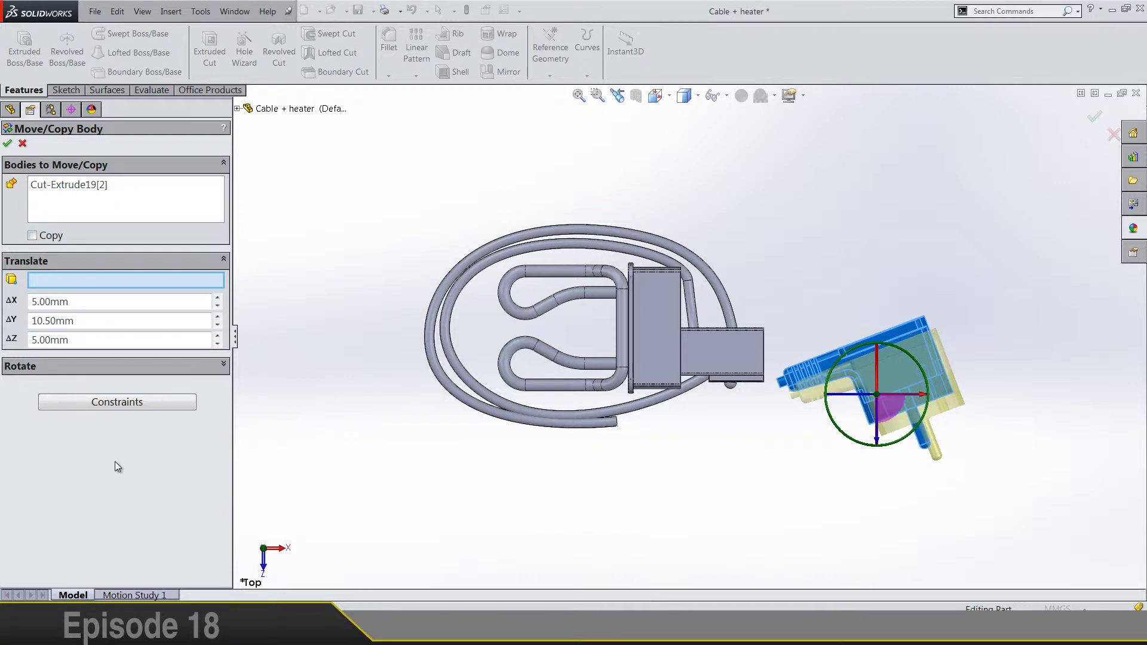
left_click(7, 143)
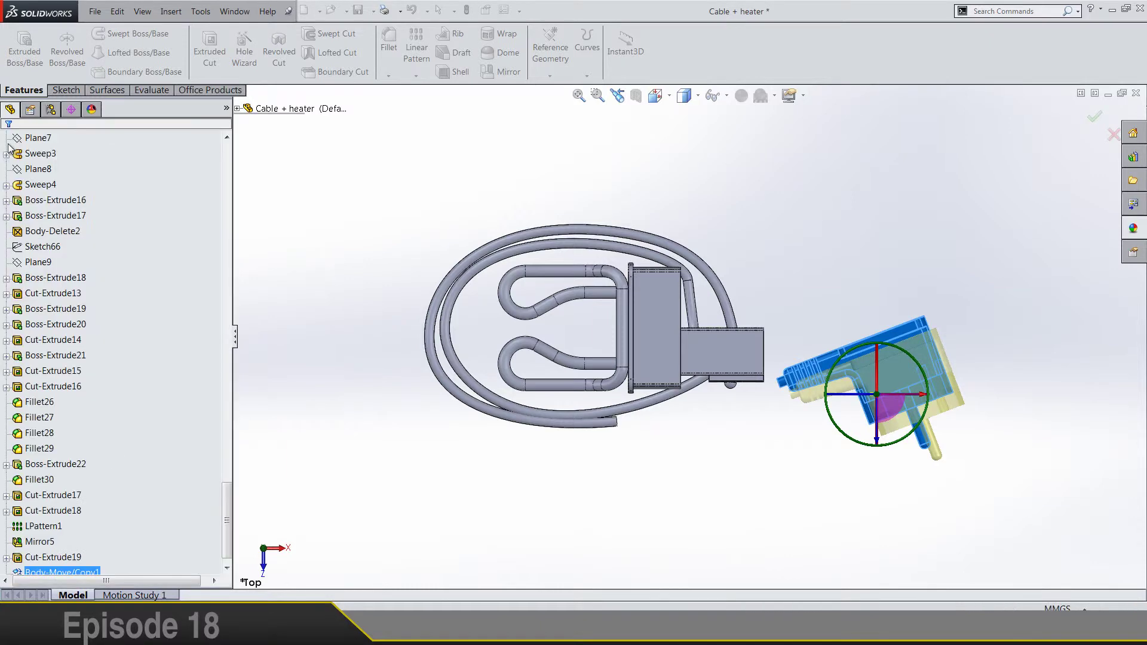
Orbit and zoom in on the cable's cut end beneath the heater box.
middle_click_drag(891, 498, 759, 424)
scroll(759, 424, "down", 10)
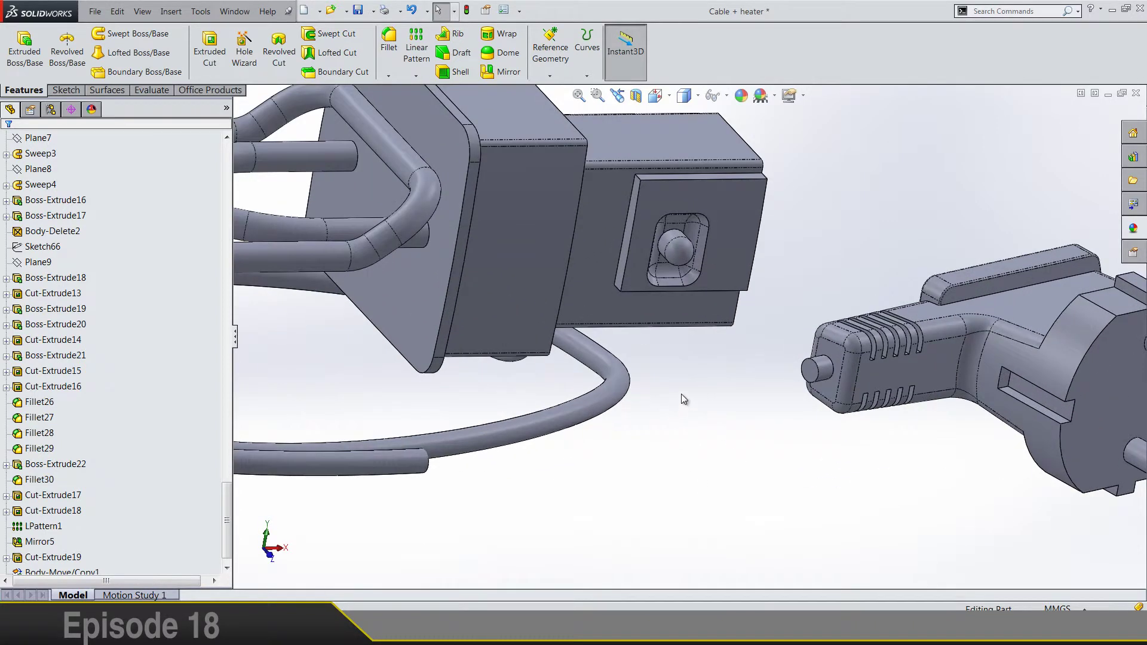
scroll(693, 383, "up", 2)
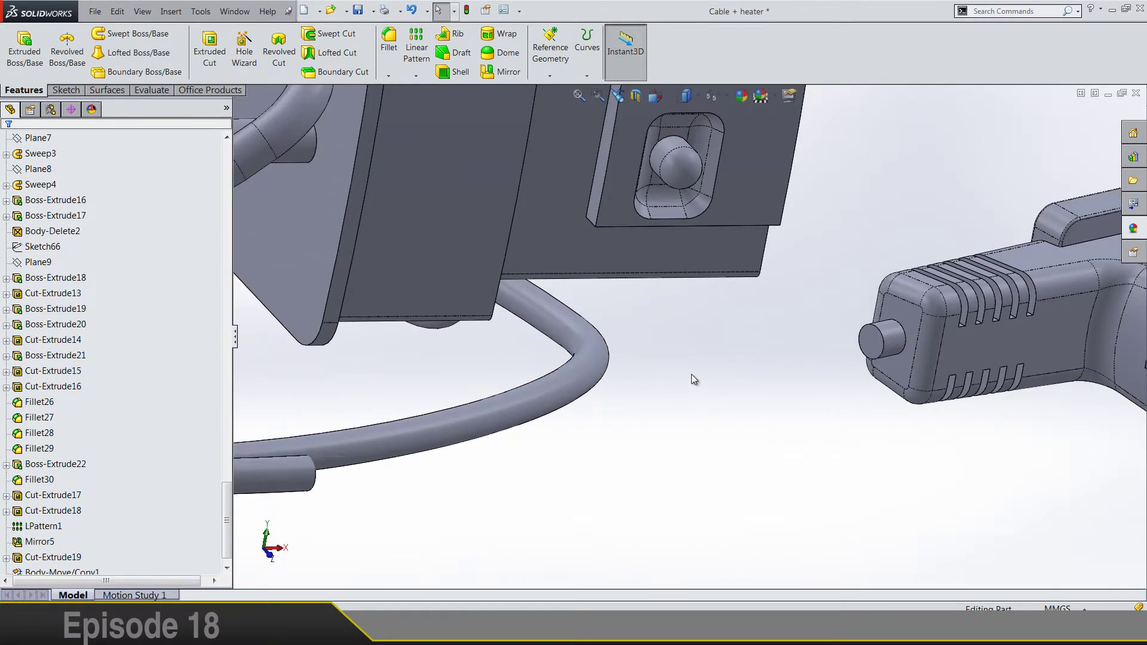
middle_click_drag(691, 376, 377, 499)
scroll(490, 422, "down", 5)
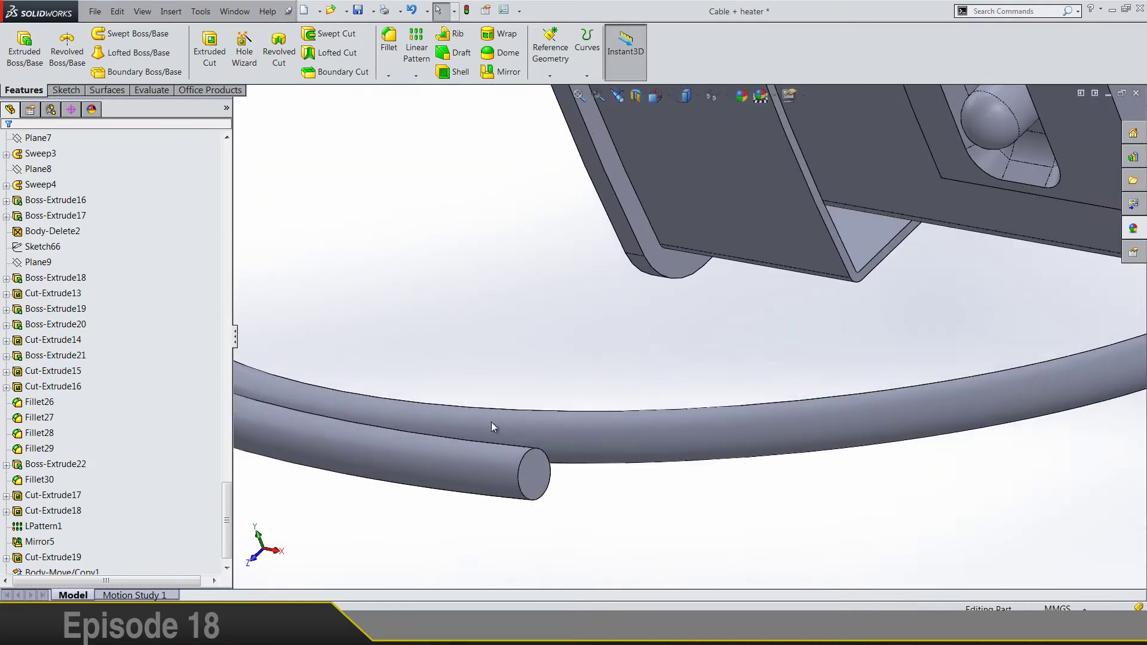
Start a Lofted Boss/Base with the cut cable end and plug opening as profiles.
left_click(118, 53)
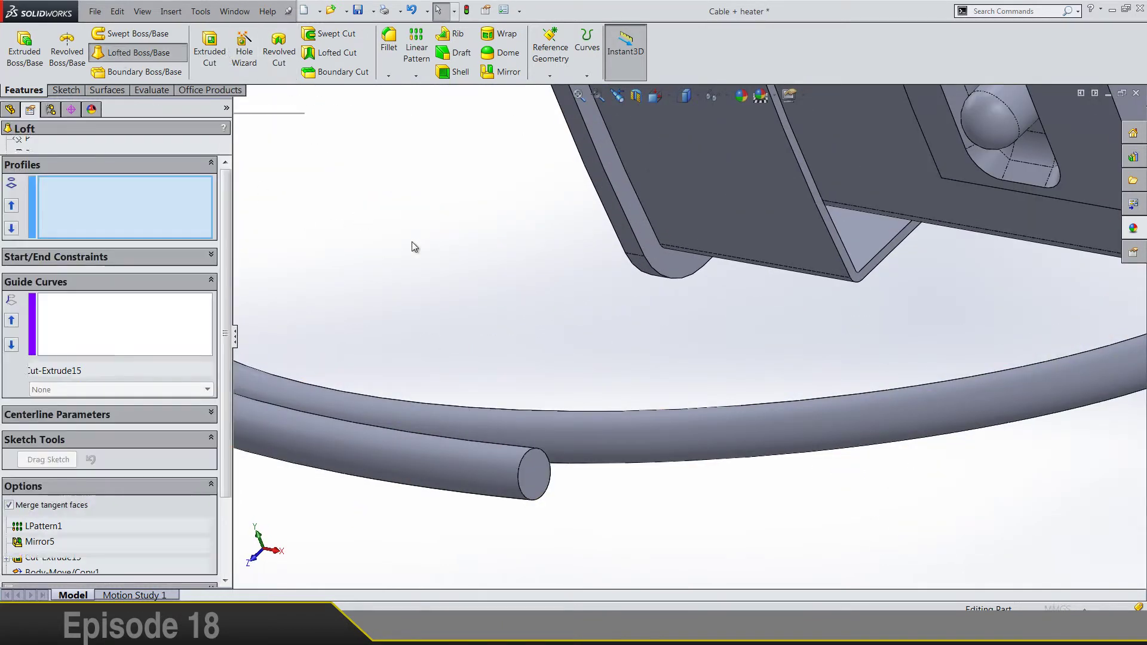
left_click(519, 469)
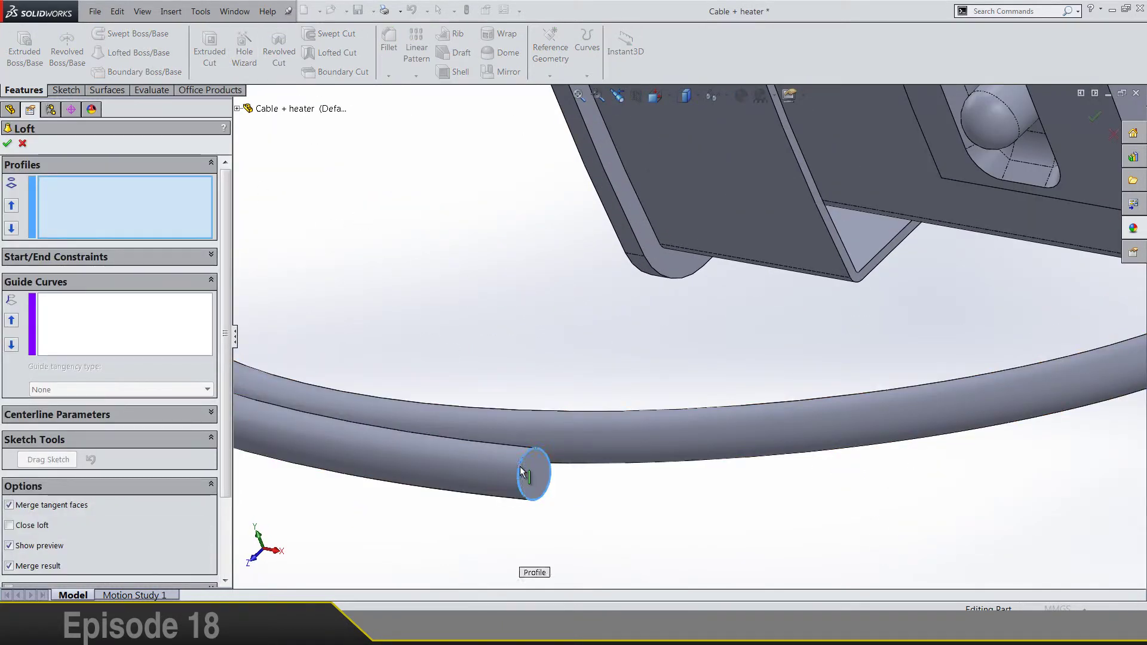
scroll(604, 501, "up", 2)
scroll(656, 456, "up", 3)
middle_click_drag(655, 455, 687, 418)
scroll(769, 340, "down", 5)
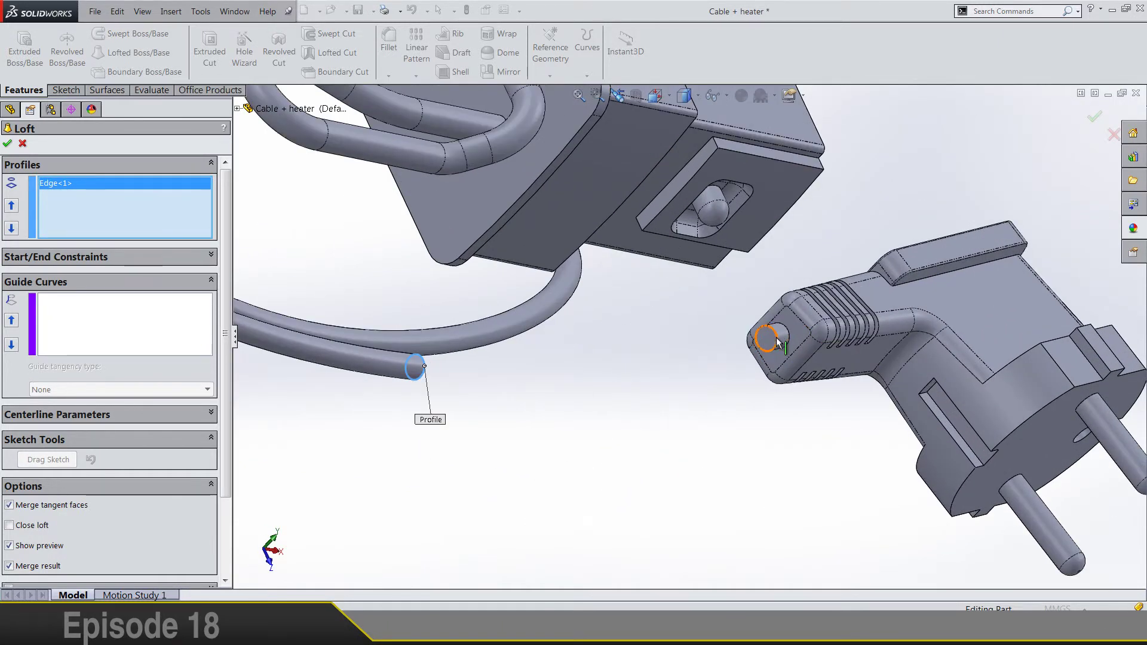
middle_click_drag(691, 453, 635, 438)
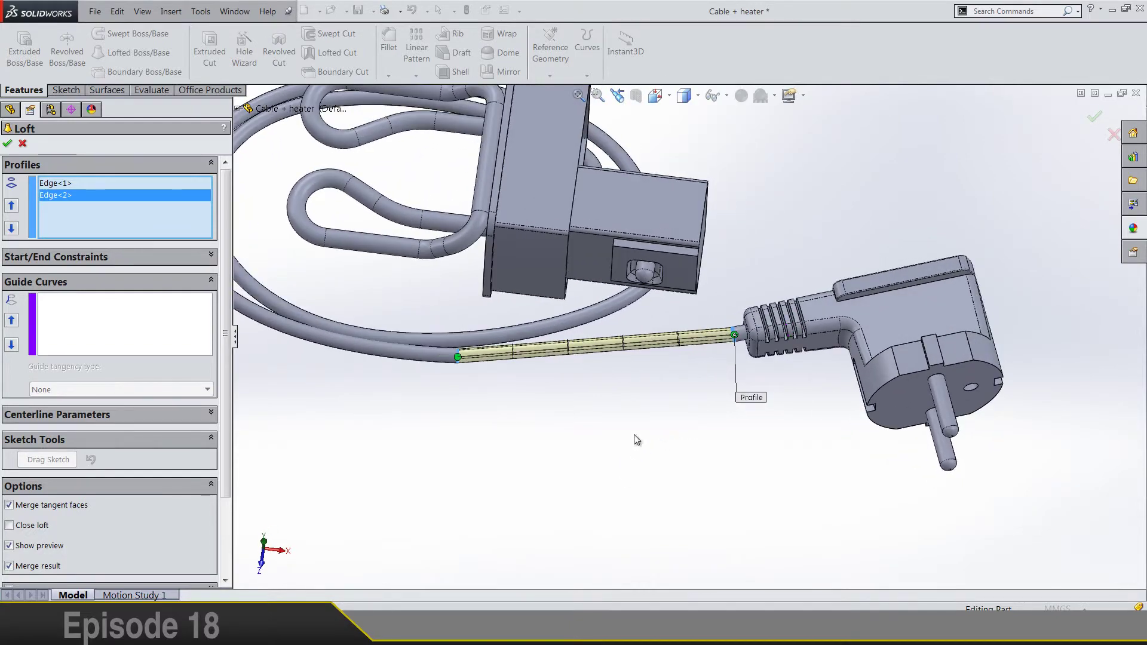
From the Top view, realign both loft connectors to remove the twist.
left_click(655, 96)
left_click(676, 136)
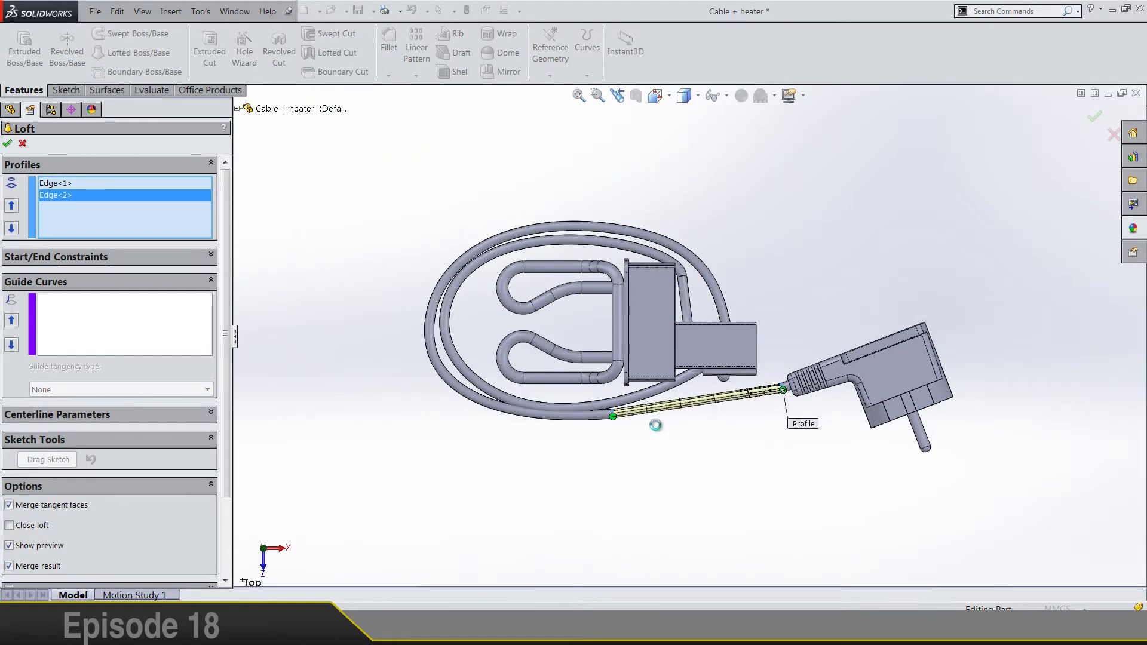
scroll(654, 427, "down", 5)
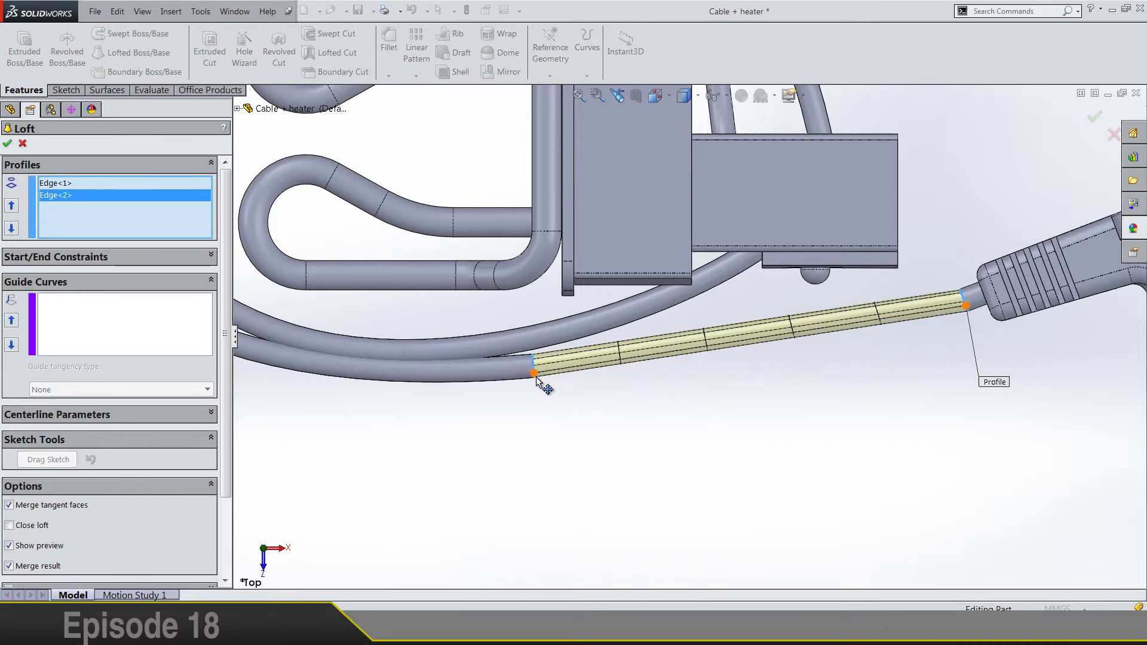
left_click_drag(536, 376, 545, 487)
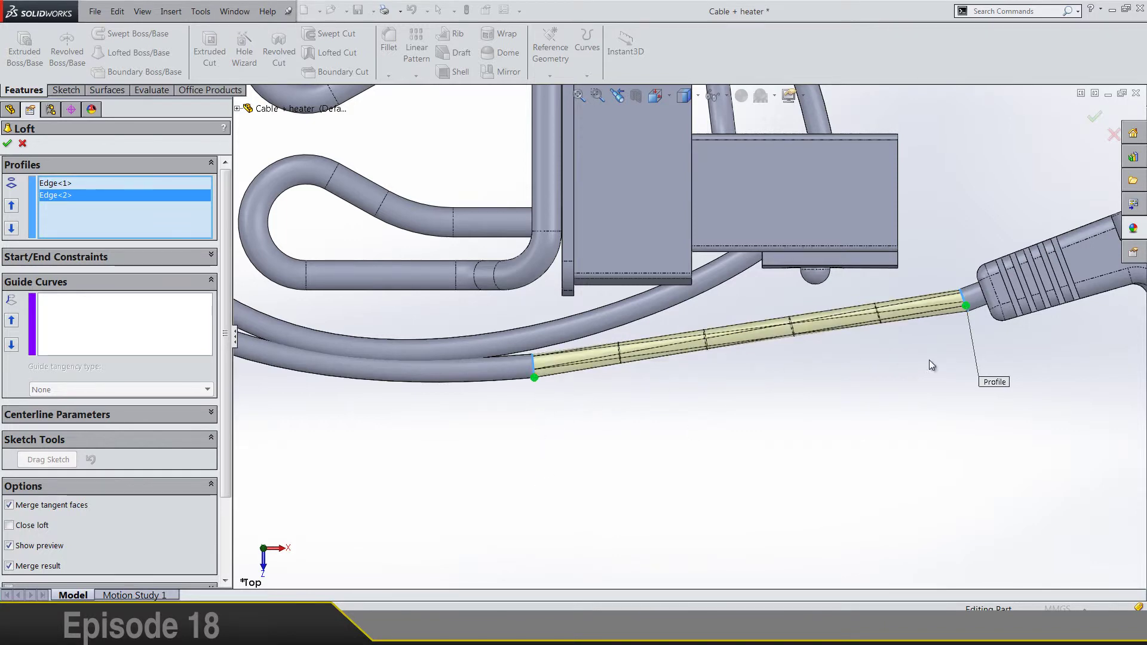
left_click_drag(991, 321, 989, 434)
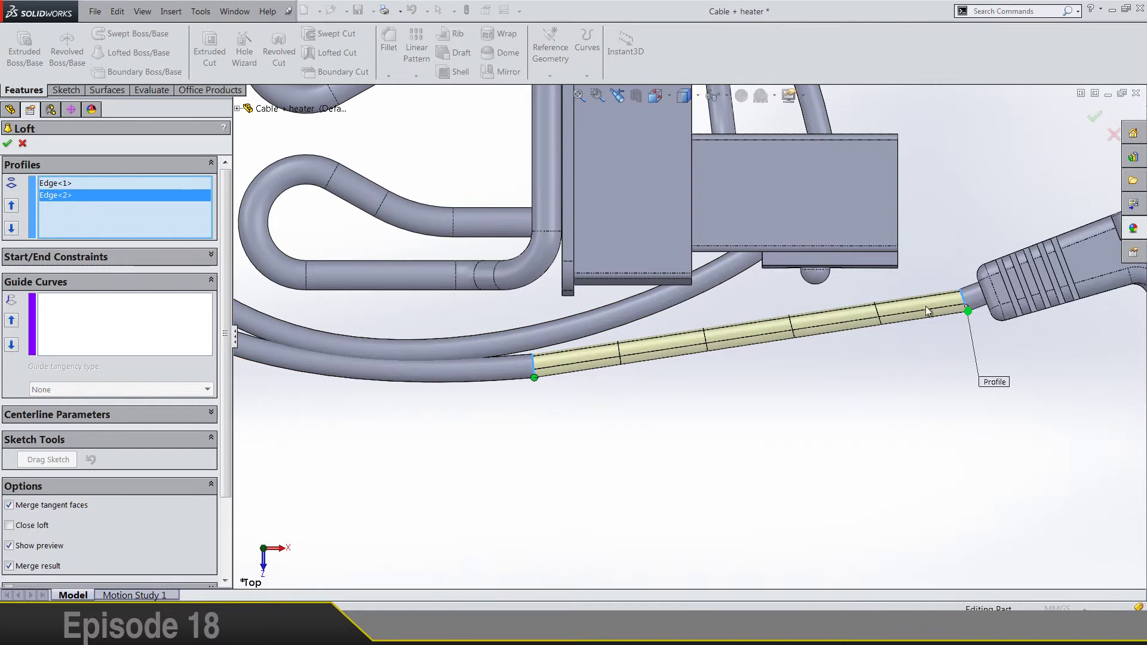
Set the loft's start and end constraints to Tangency To Face and build it.
left_click(99, 265)
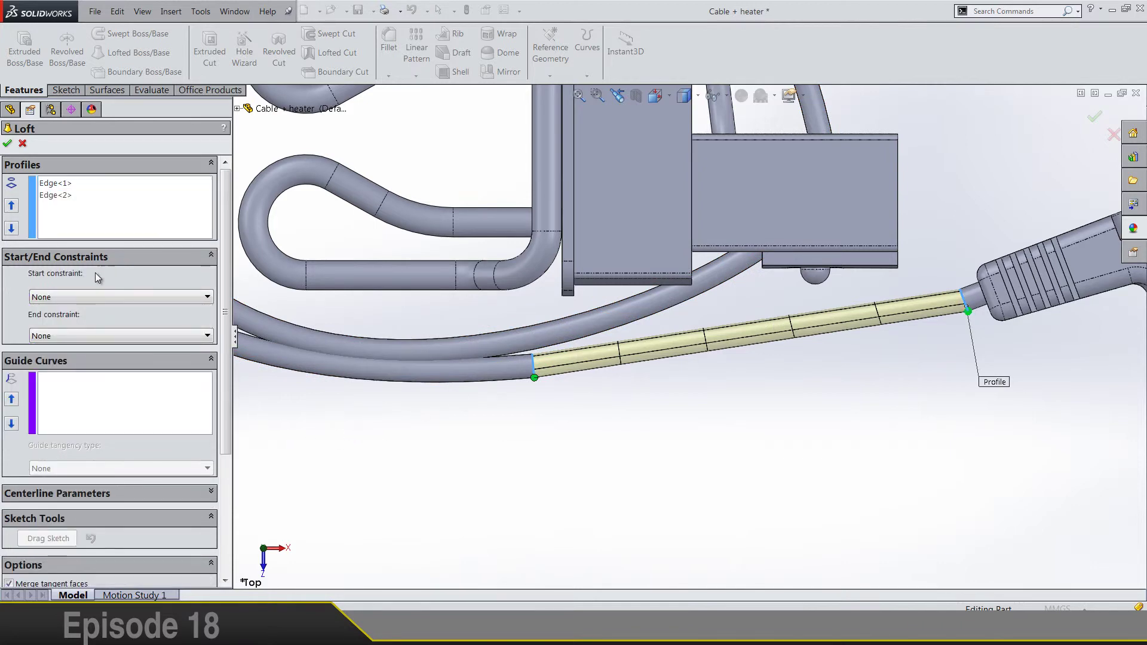
left_click(77, 297)
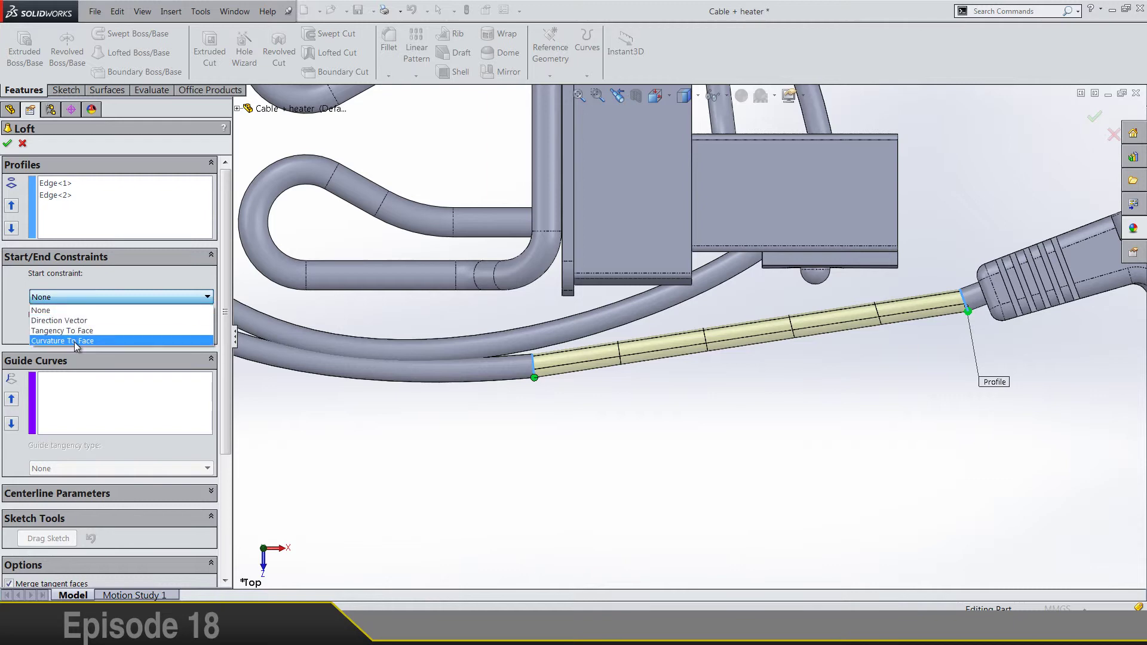
left_click(65, 330)
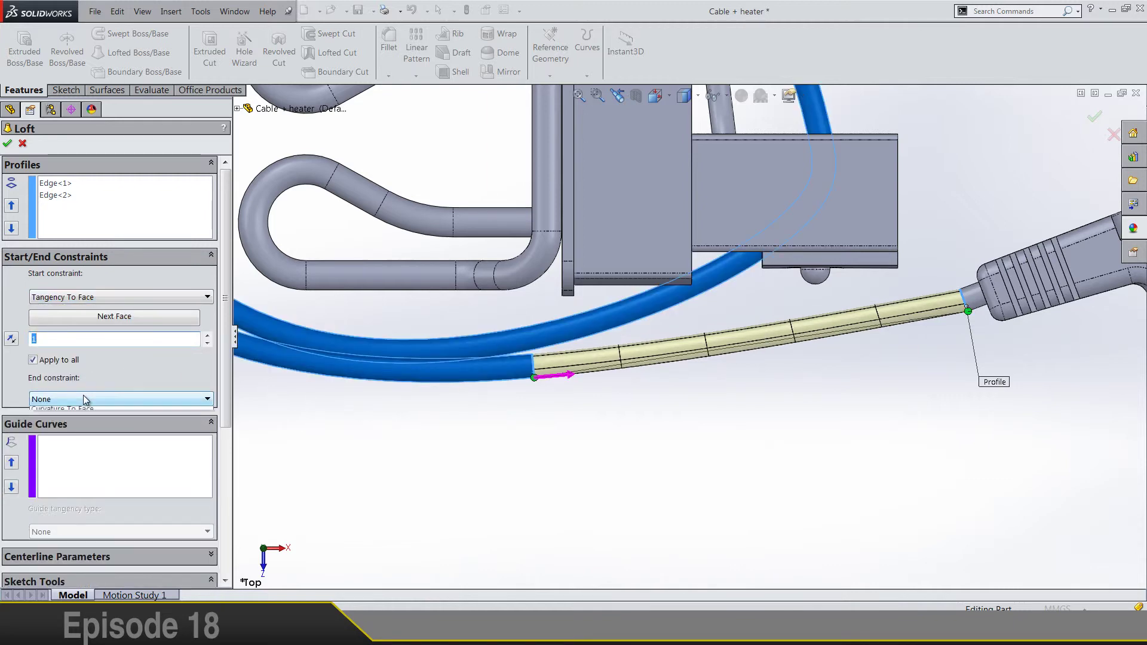
left_click(84, 399)
left_click(75, 432)
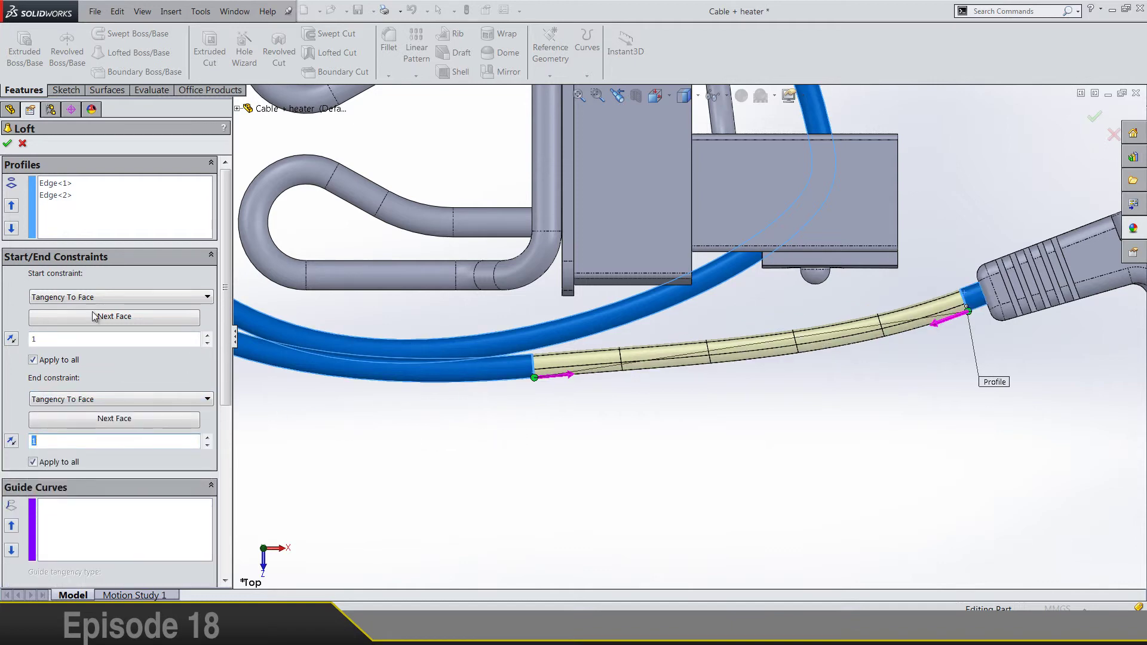
left_click(7, 143)
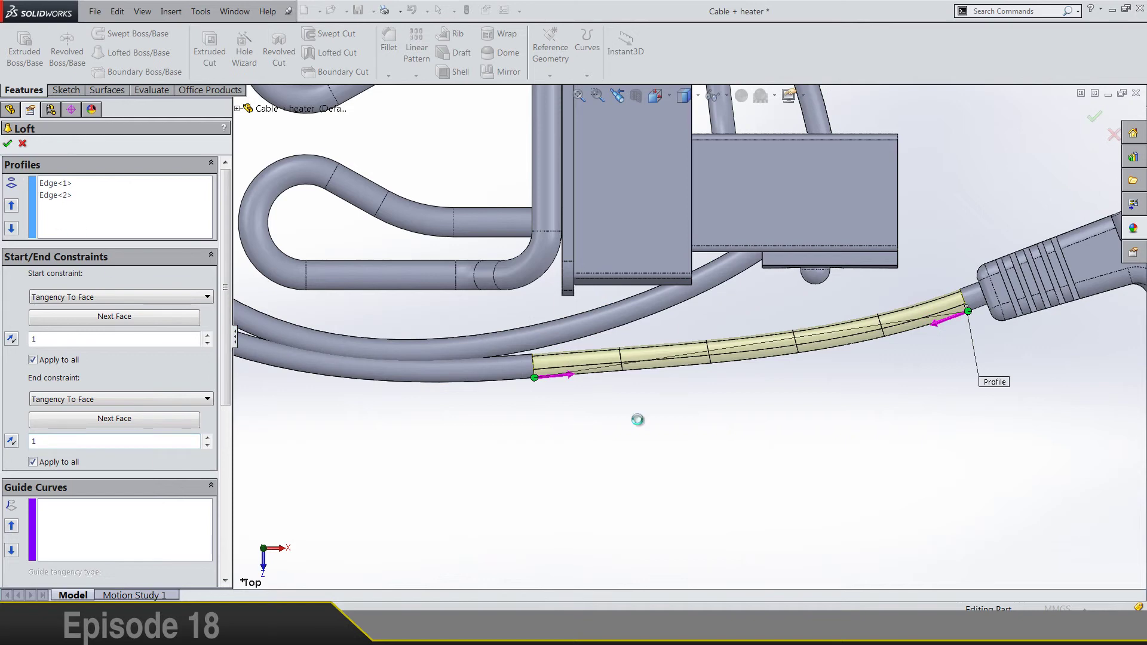
middle_click_drag(805, 471, 764, 508)
scroll(805, 261, "up", 3)
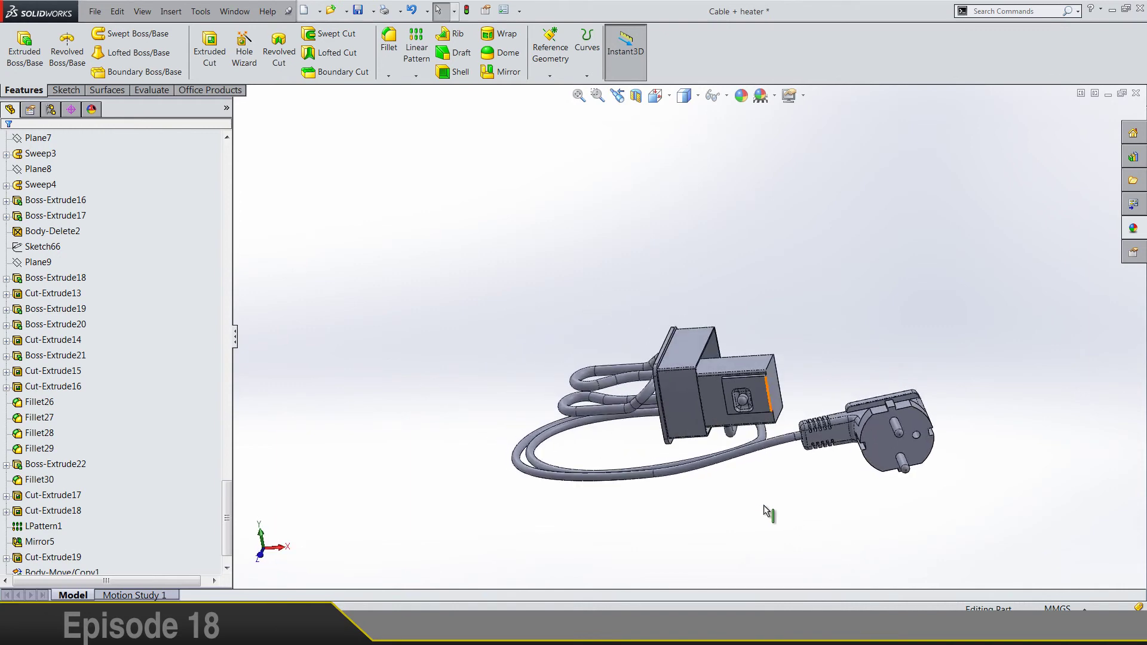
Show the finished heater, joined cable and plug in the isometric view.
left_click(656, 95)
left_click(738, 137)
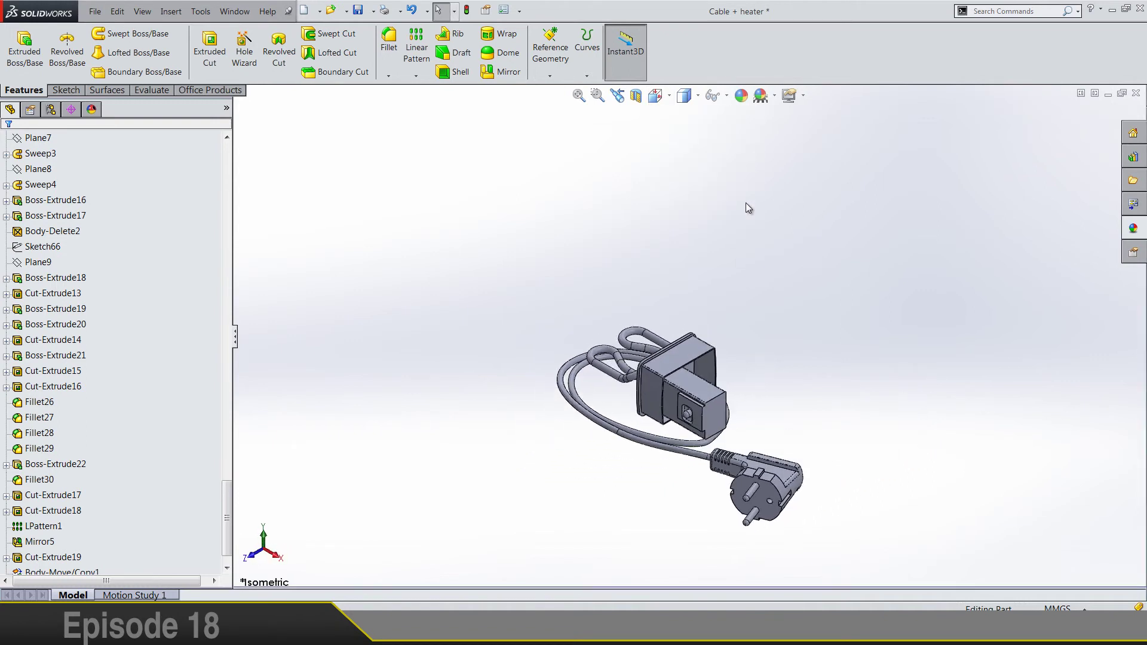